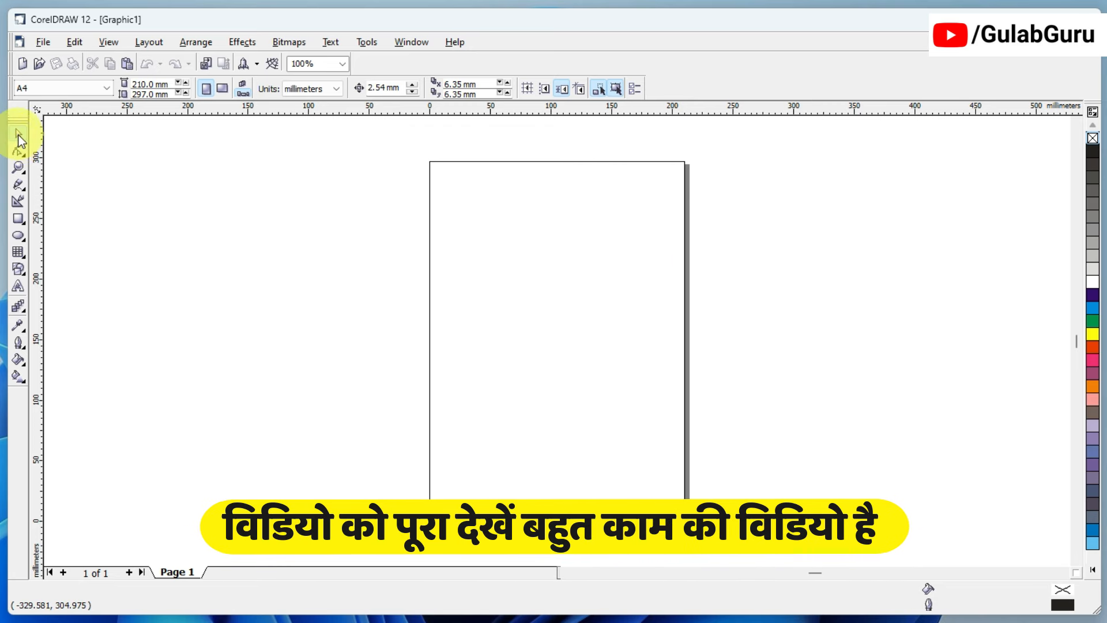
# Step: Look through the tools and tool groups in the toolbox, from the Pick tool to the interactive fill tools and back
pyautogui.click(23, 156)
pyautogui.click(24, 171)
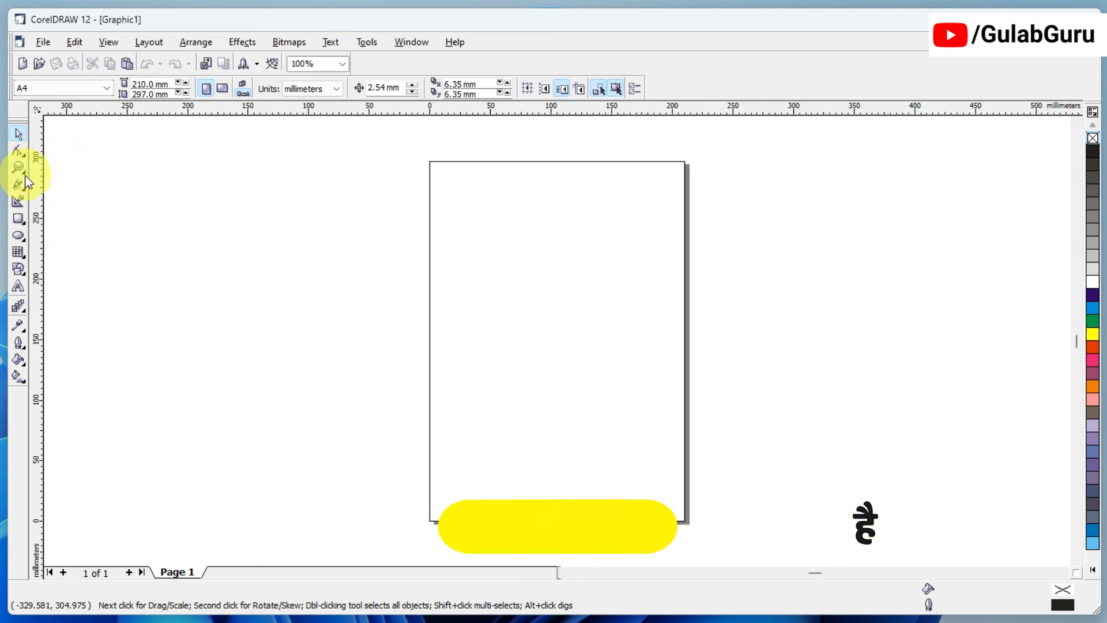
pyautogui.click(24, 189)
pyautogui.click(25, 190)
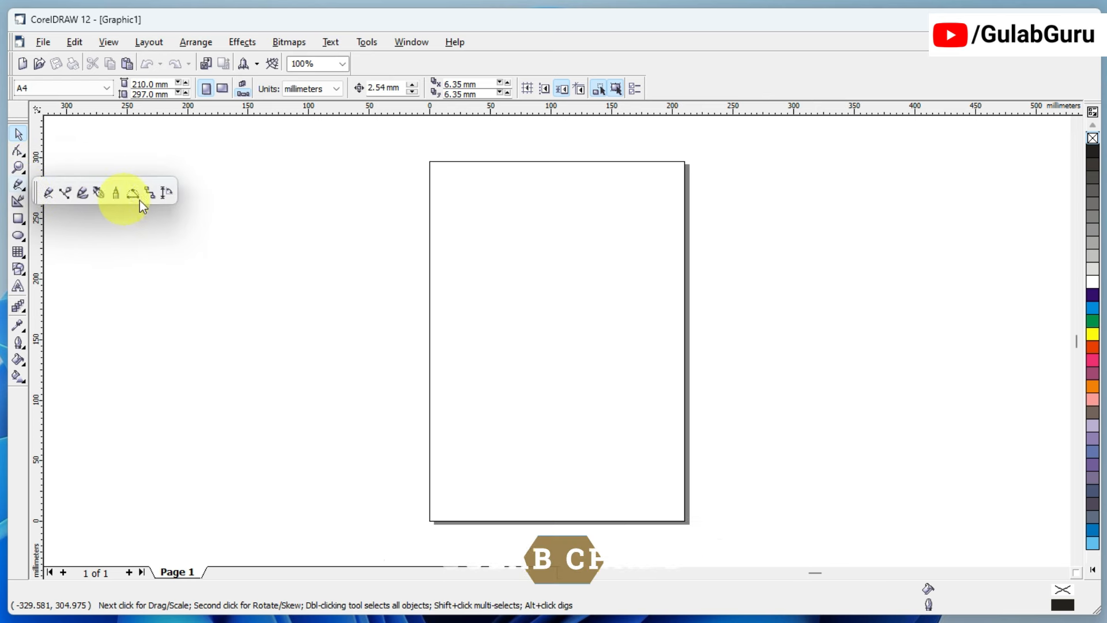
pyautogui.click(23, 222)
pyautogui.click(20, 223)
pyautogui.click(20, 223)
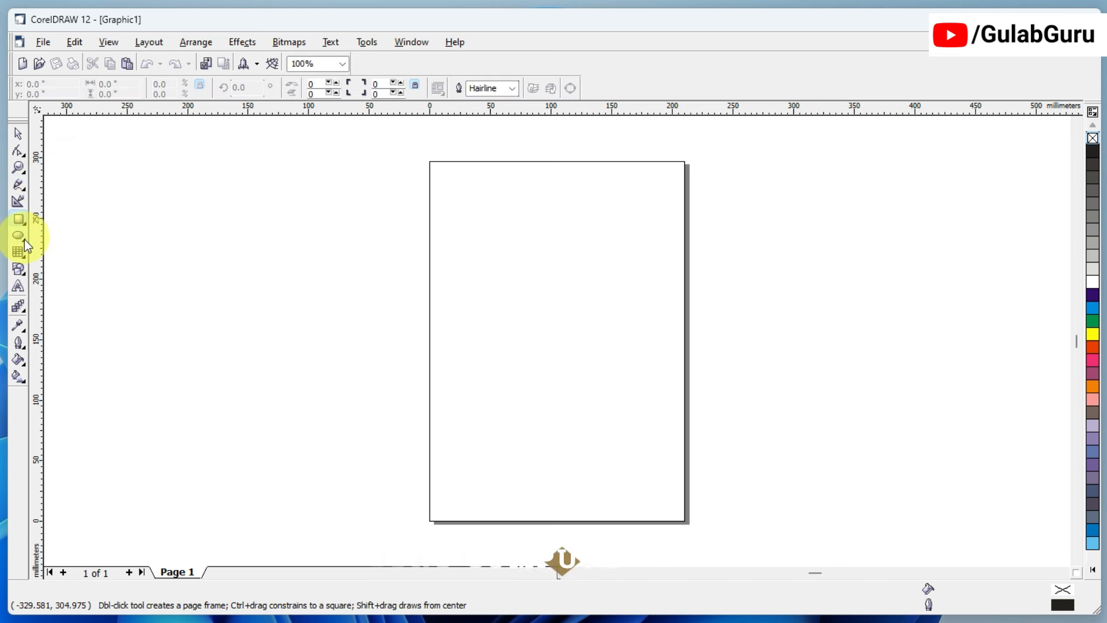
pyautogui.click(24, 240)
pyautogui.click(25, 257)
pyautogui.click(24, 272)
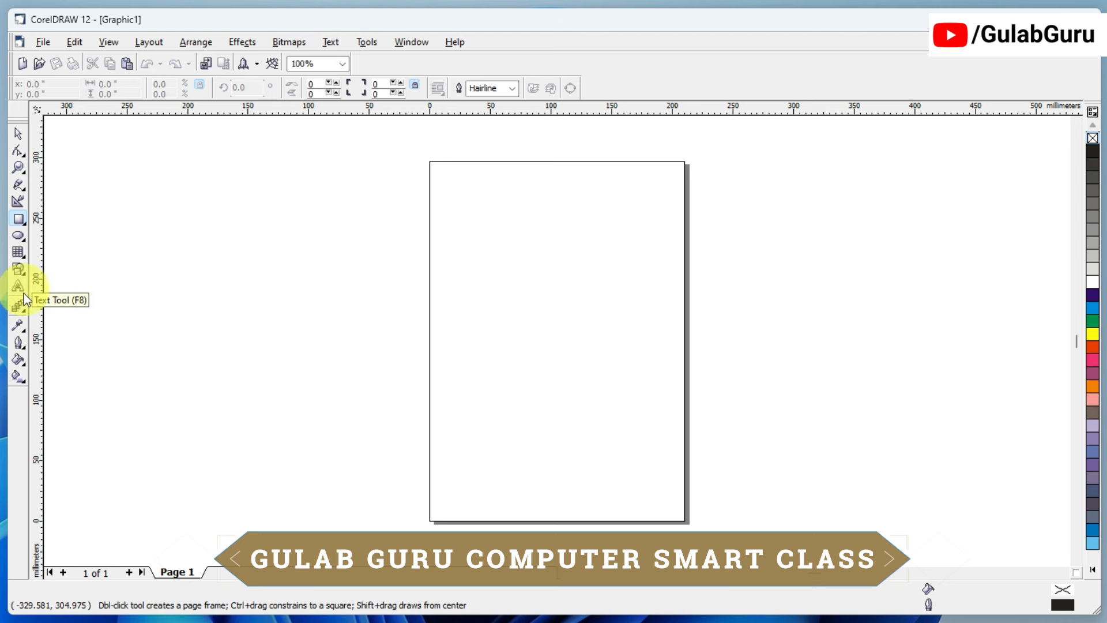
pyautogui.click(22, 309)
pyautogui.click(19, 330)
pyautogui.click(20, 343)
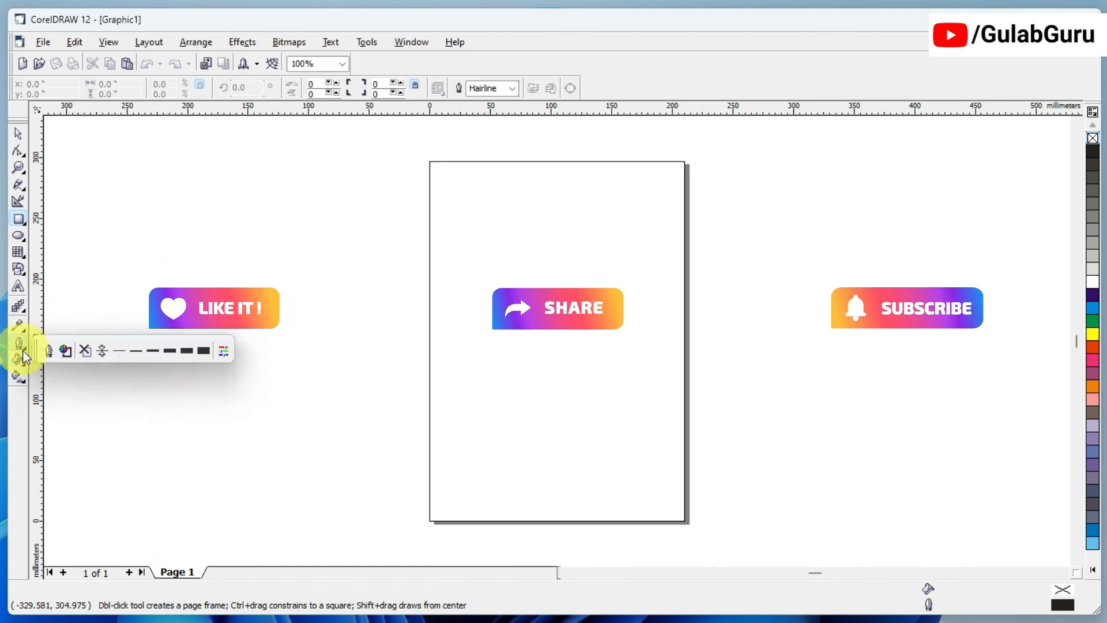
pyautogui.click(24, 376)
pyautogui.click(22, 358)
pyautogui.click(24, 331)
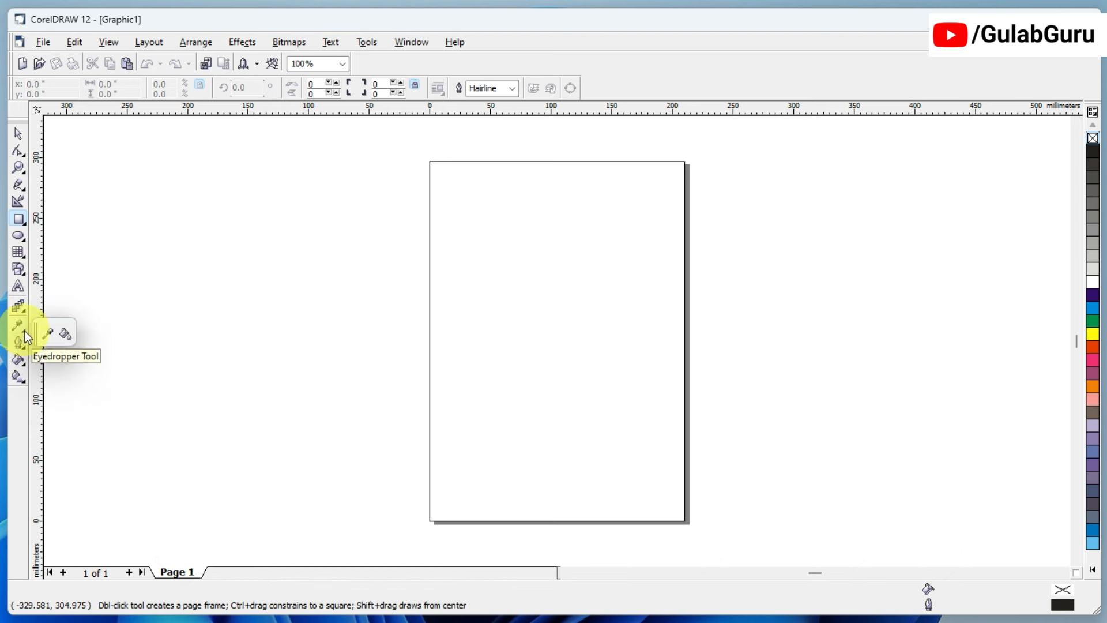
pyautogui.click(22, 309)
pyautogui.click(25, 254)
pyautogui.click(21, 238)
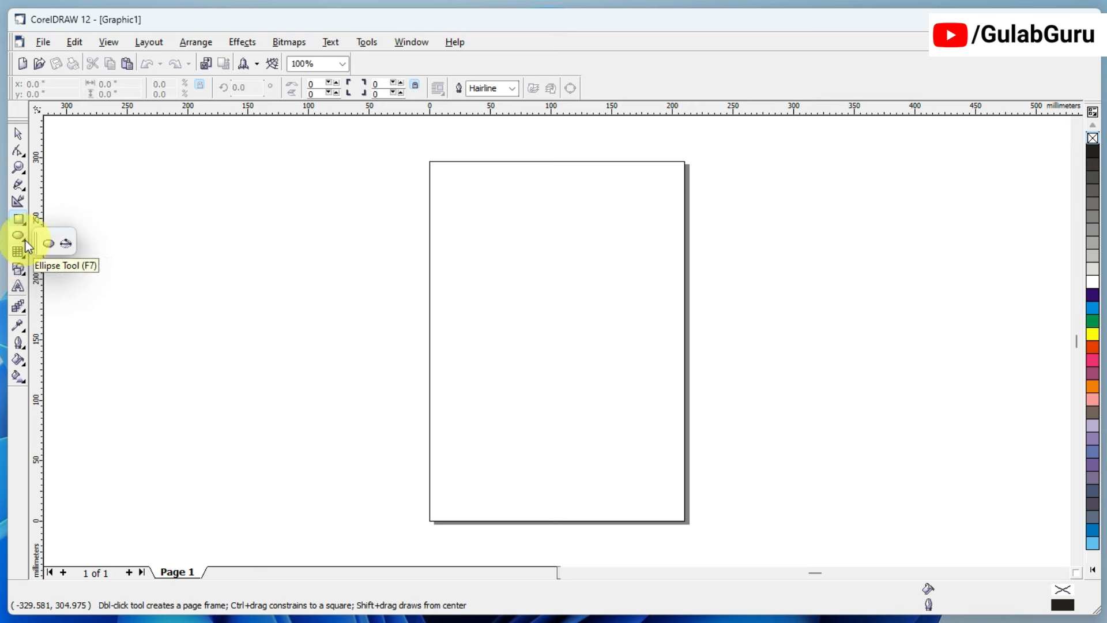
pyautogui.click(24, 219)
pyautogui.click(23, 186)
pyautogui.click(24, 171)
pyautogui.click(20, 151)
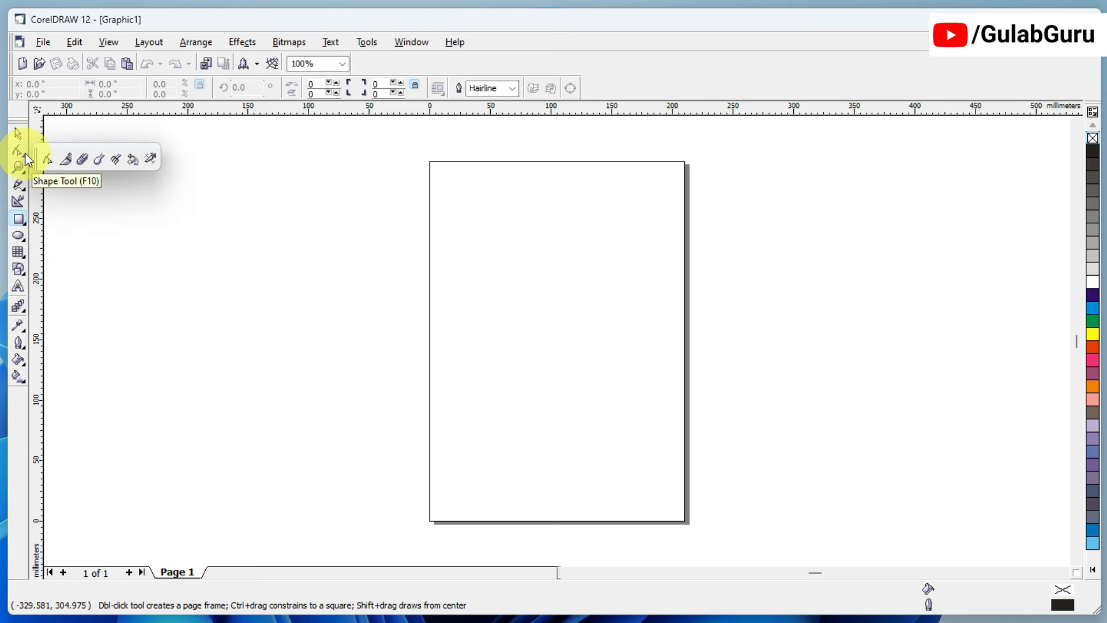
pyautogui.click(21, 135)
pyautogui.click(21, 252)
pyautogui.press('space')
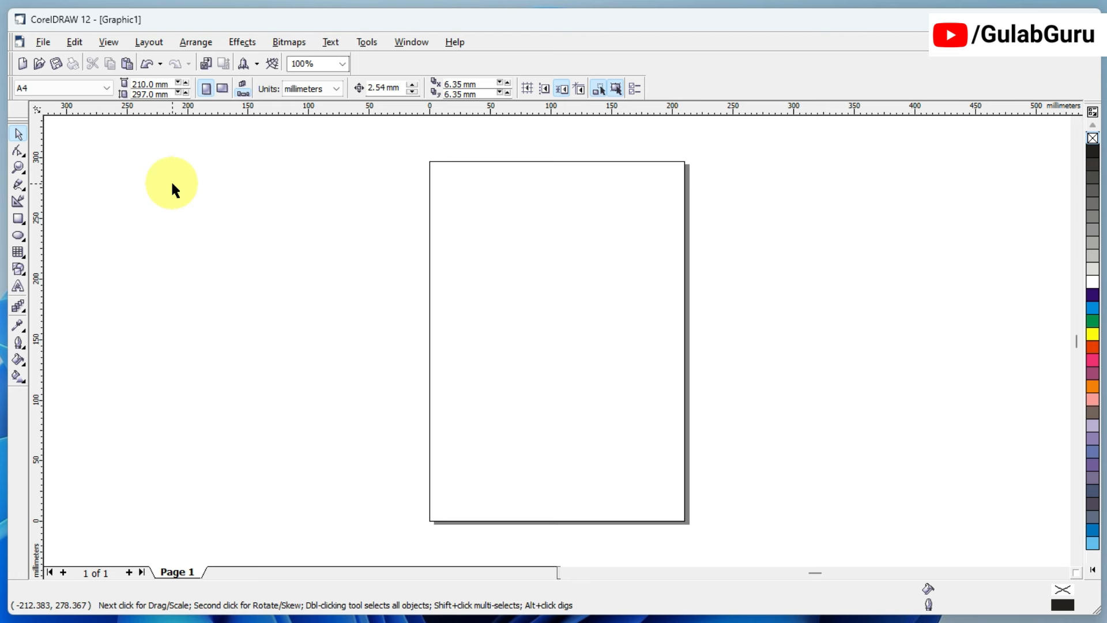
# Step: Draw a rectangle about 103 mm wide and 84 mm high in the empty area left of the page
pyautogui.click(23, 183)
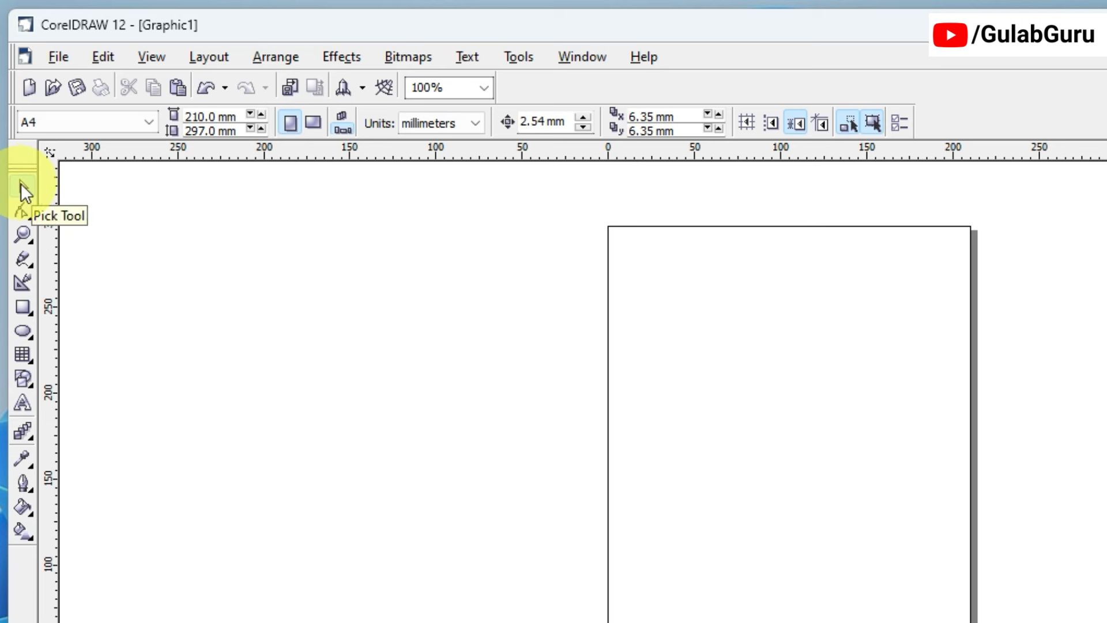
pyautogui.click(22, 306)
pyautogui.moveTo(148, 202); pyautogui.dragTo(326, 347)
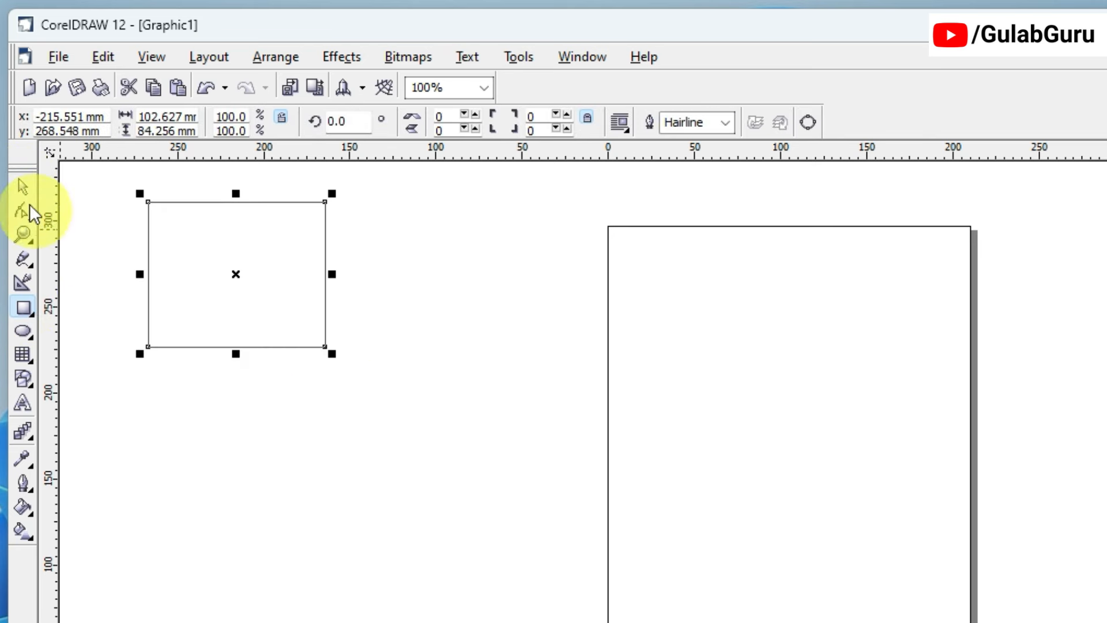
# Step: Move the rectangle with the Pick tool onto the page's left edge, centred at about x -37, y 262 mm, and deselect it
pyautogui.click(23, 190)
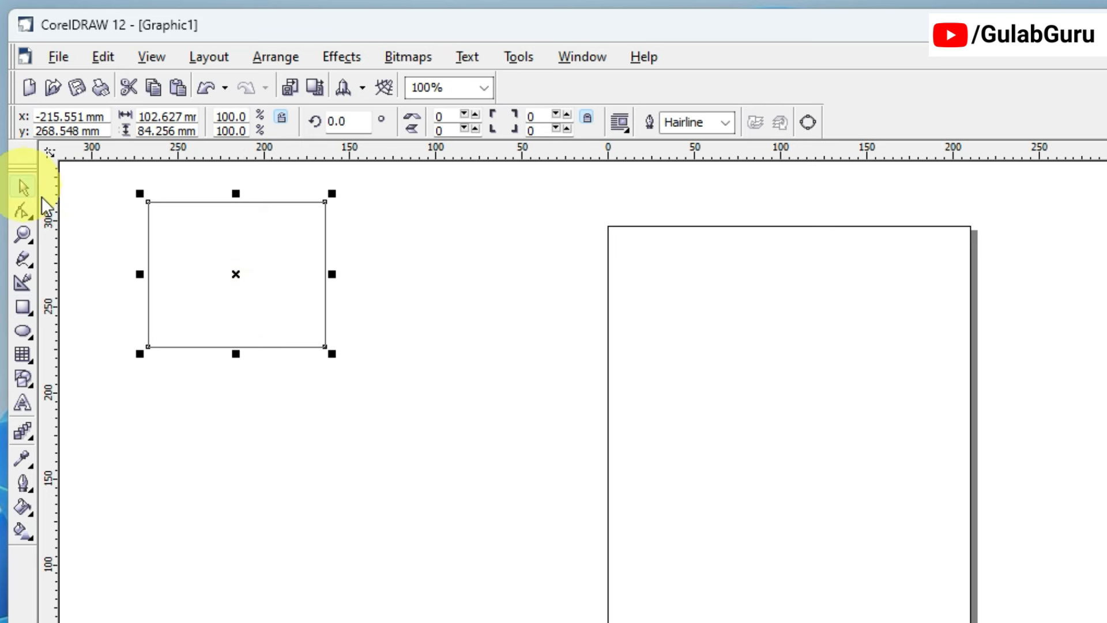
pyautogui.click(23, 331)
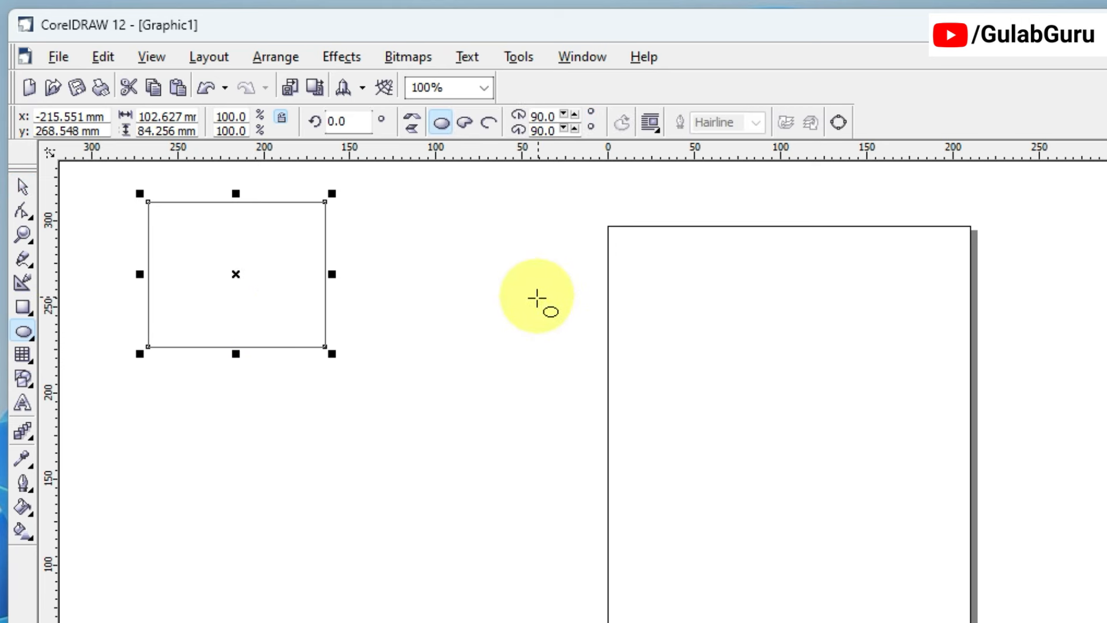
pyautogui.click(23, 187)
pyautogui.moveTo(251, 297); pyautogui.dragTo(544, 309)
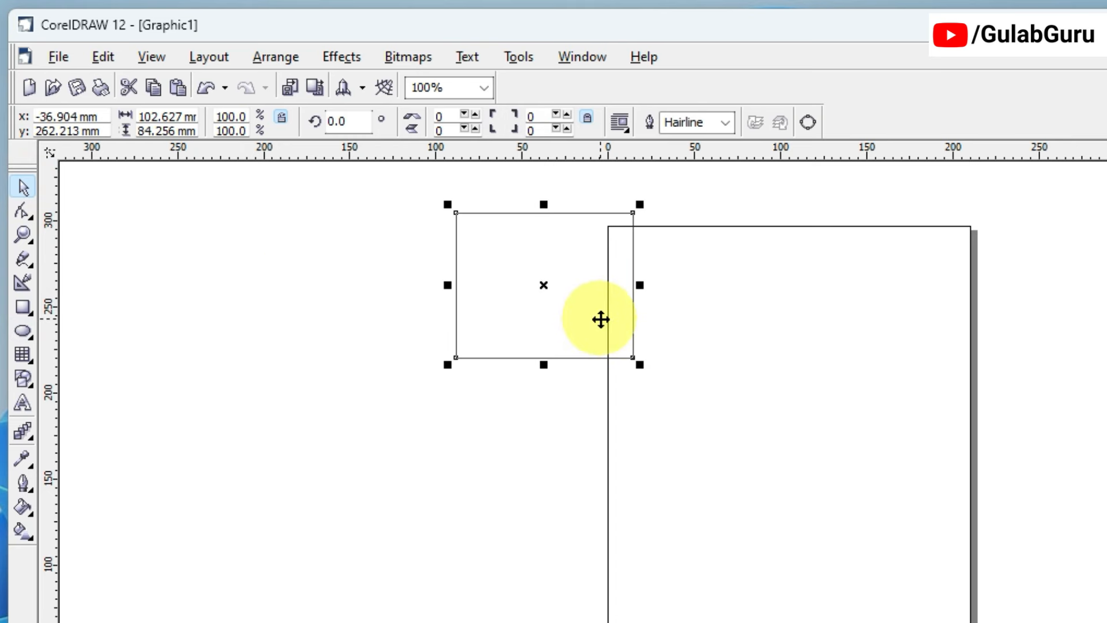
pyautogui.click(254, 430)
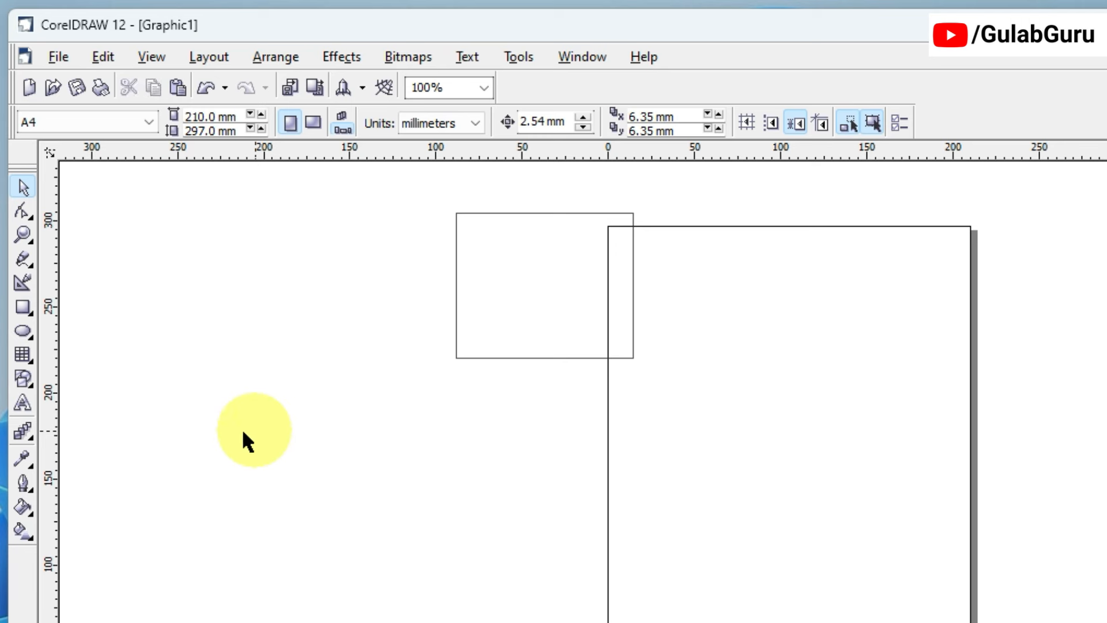
# Step: Select the rectangle with the Pick tool and move it off the page, centred at about x -197, y 269 mm
pyautogui.click(22, 331)
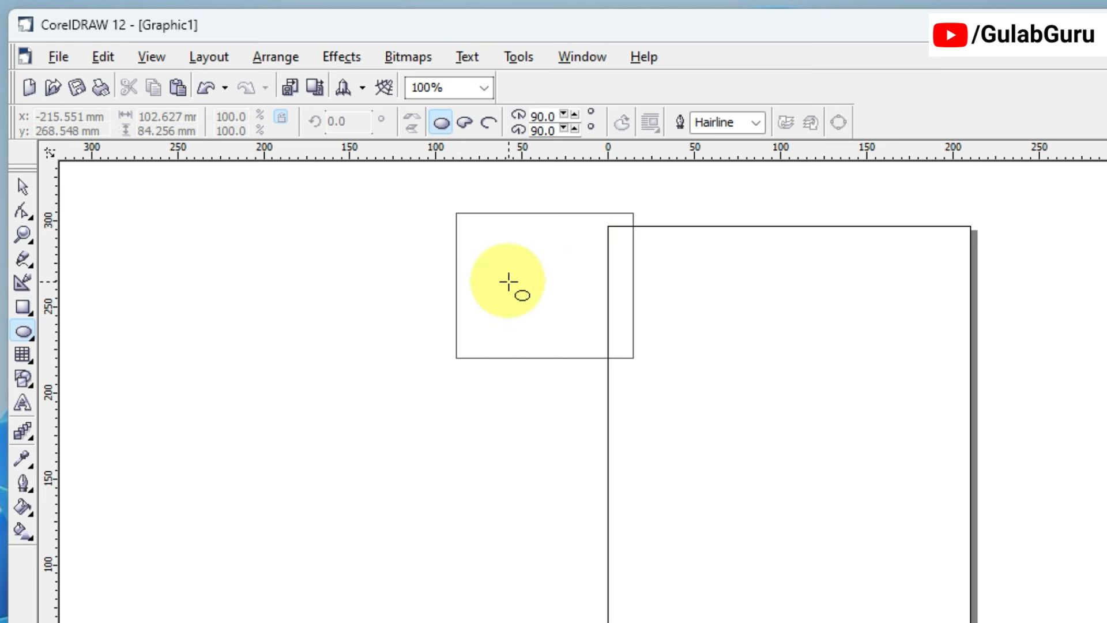
pyautogui.click(23, 187)
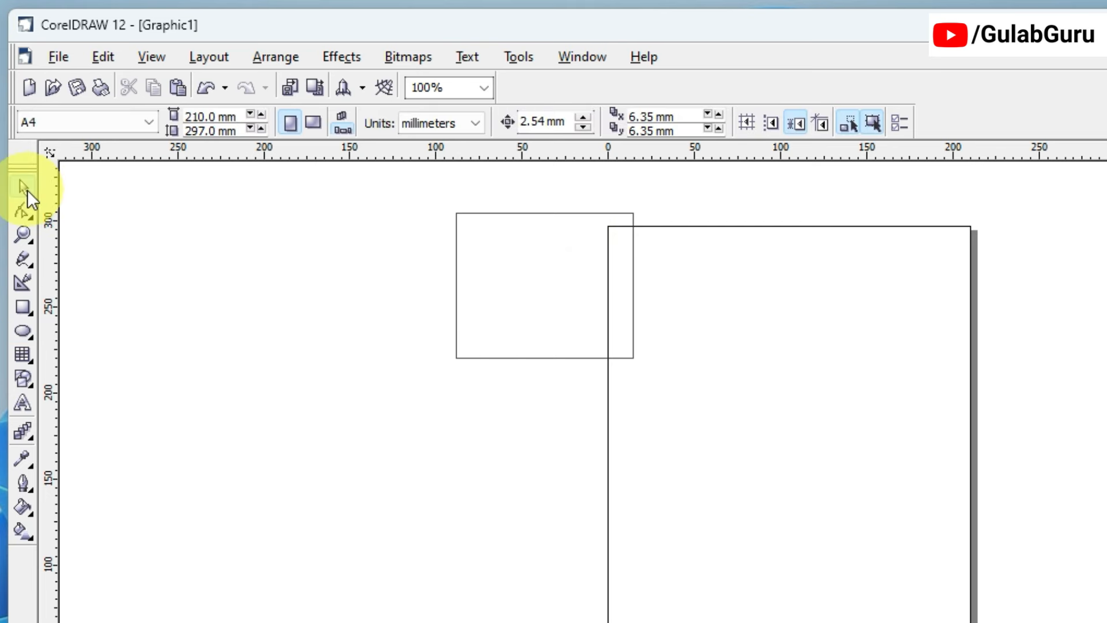
pyautogui.click(511, 308)
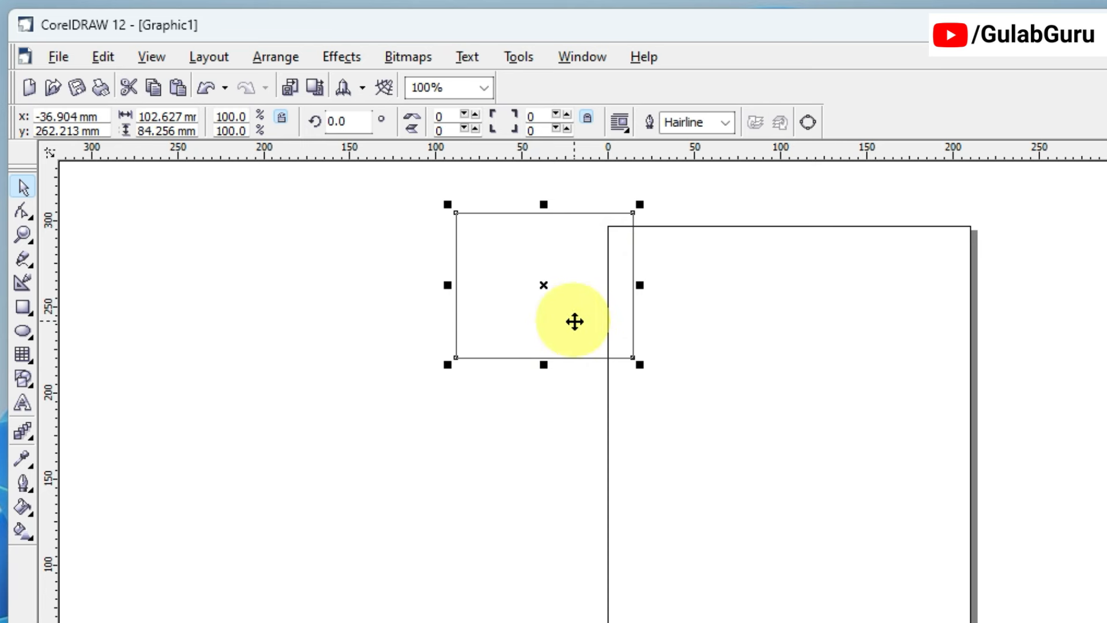
pyautogui.moveTo(571, 317); pyautogui.dragTo(295, 305)
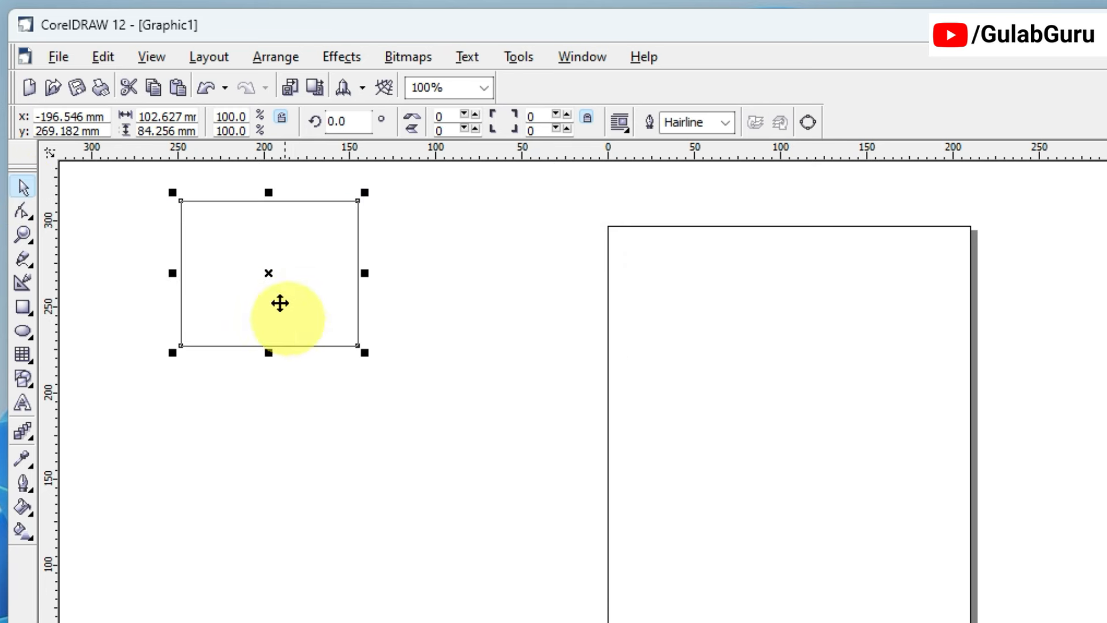
# Step: Place a copy of the rectangle between the original and the page, centred at about x -63, y 243 mm, and deselect it
pyautogui.click(269, 276)
pyautogui.moveTo(269, 276); pyautogui.dragTo(499, 319)
pyautogui.rightClick(499, 319)
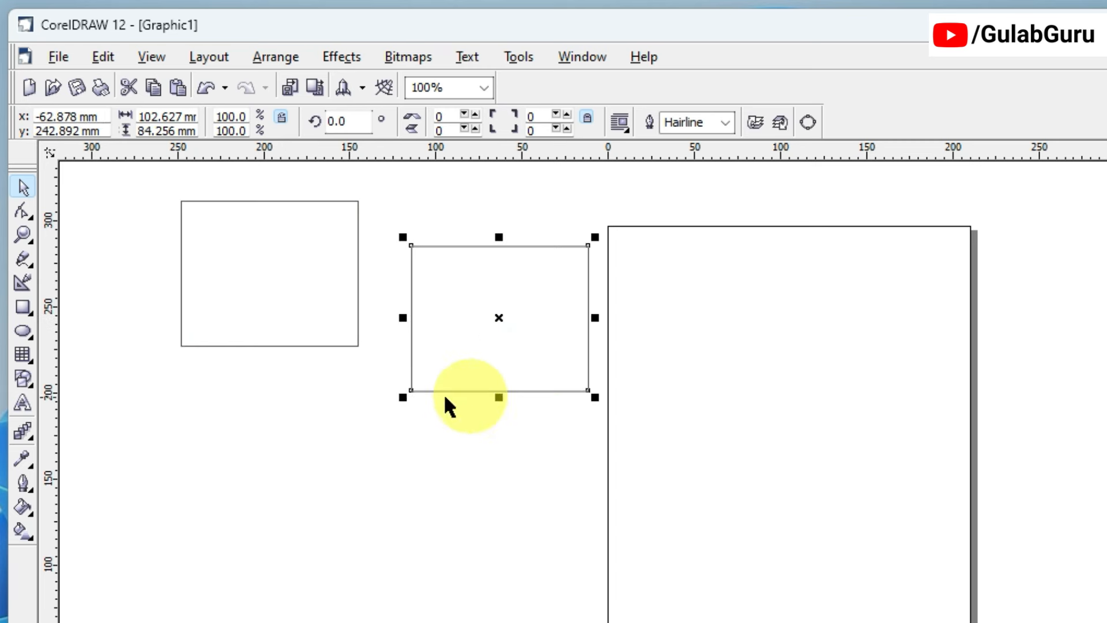
pyautogui.click(430, 476)
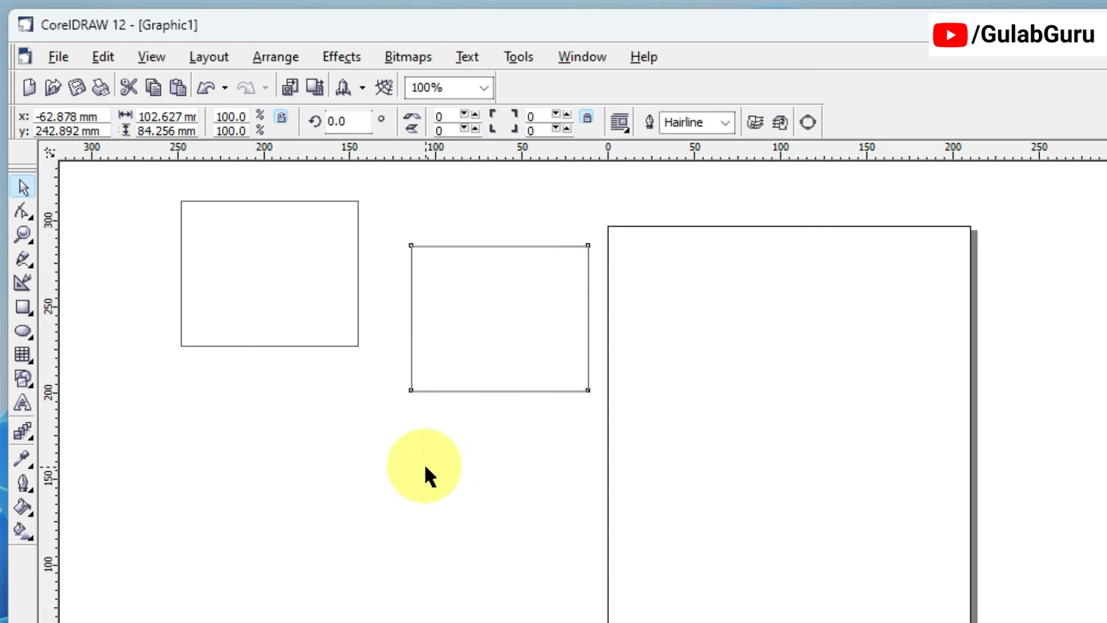
# Step: Select both rectangles by adding the second to the selection, clear it, and select both again with a selection box around them
pyautogui.click(278, 273)
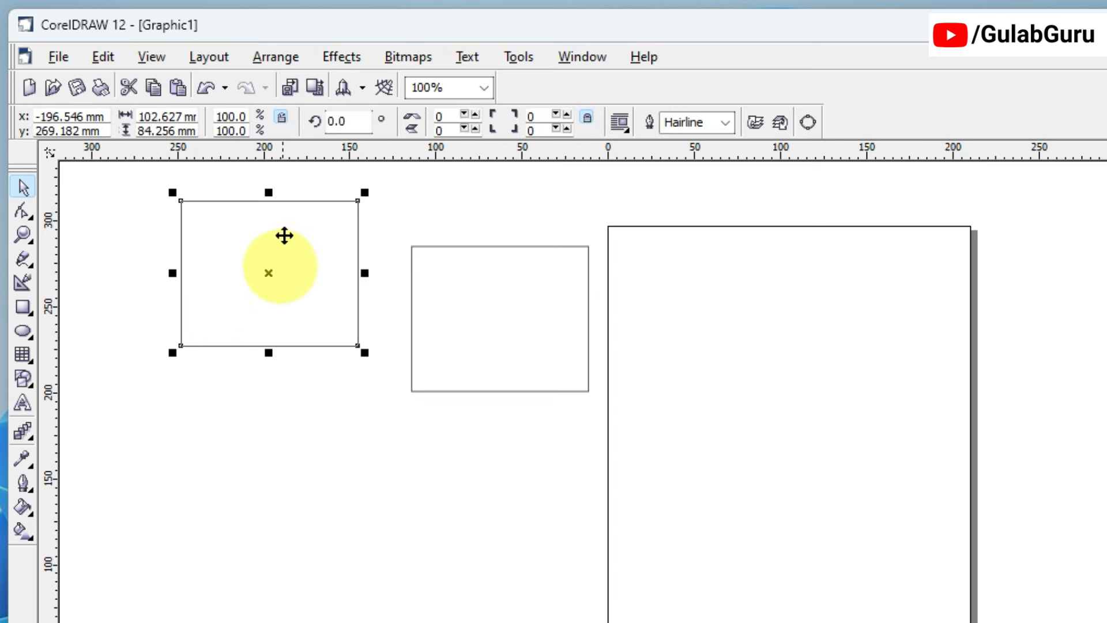
pyautogui.keyDown('shift'); pyautogui.click(493, 318); pyautogui.keyUp('shift')
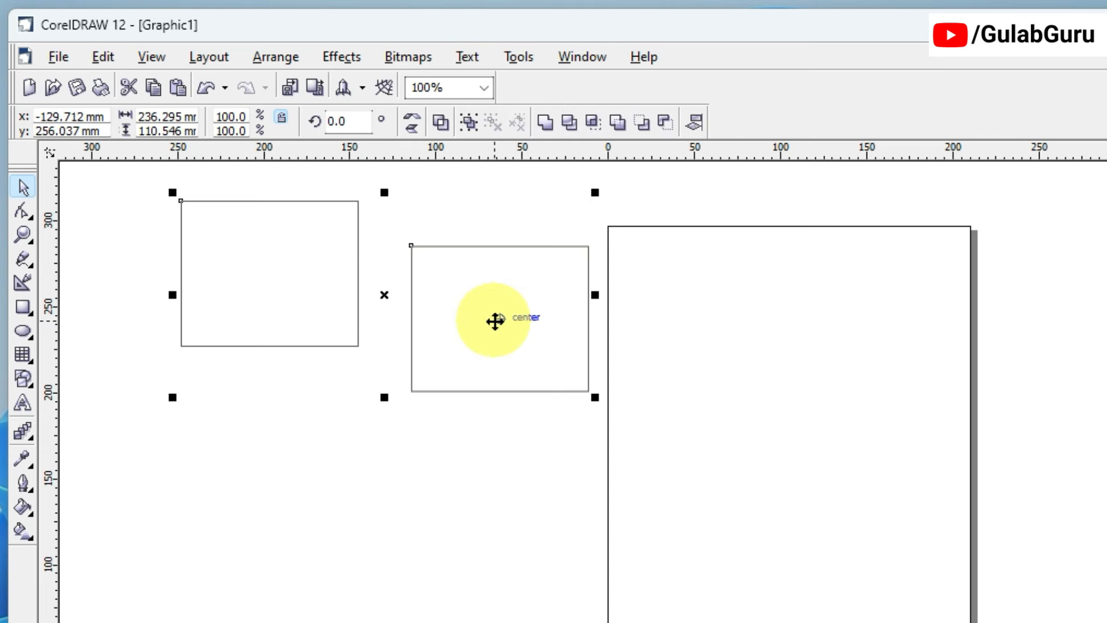
pyautogui.click(523, 487)
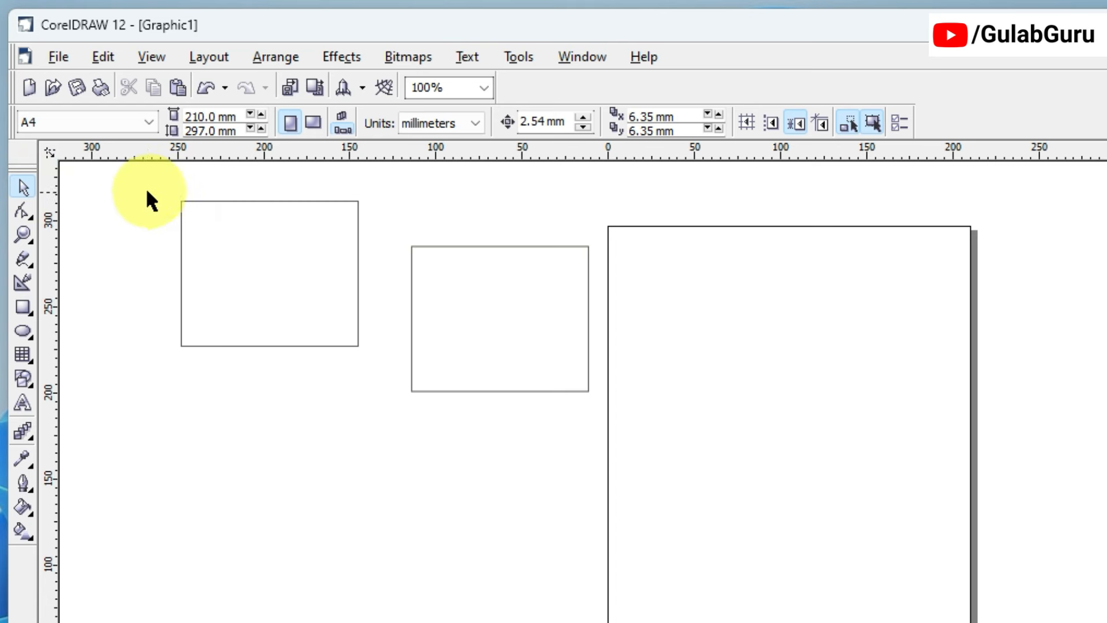
pyautogui.moveTo(141, 173); pyautogui.dragTo(644, 464)
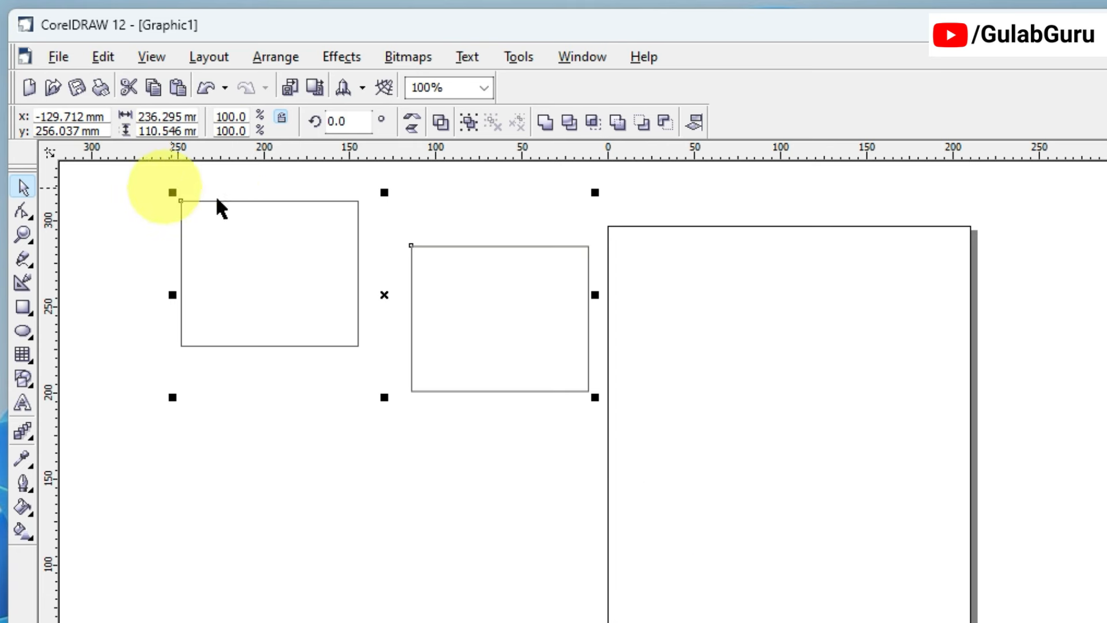
pyautogui.moveTo(140, 174); pyautogui.dragTo(643, 453)
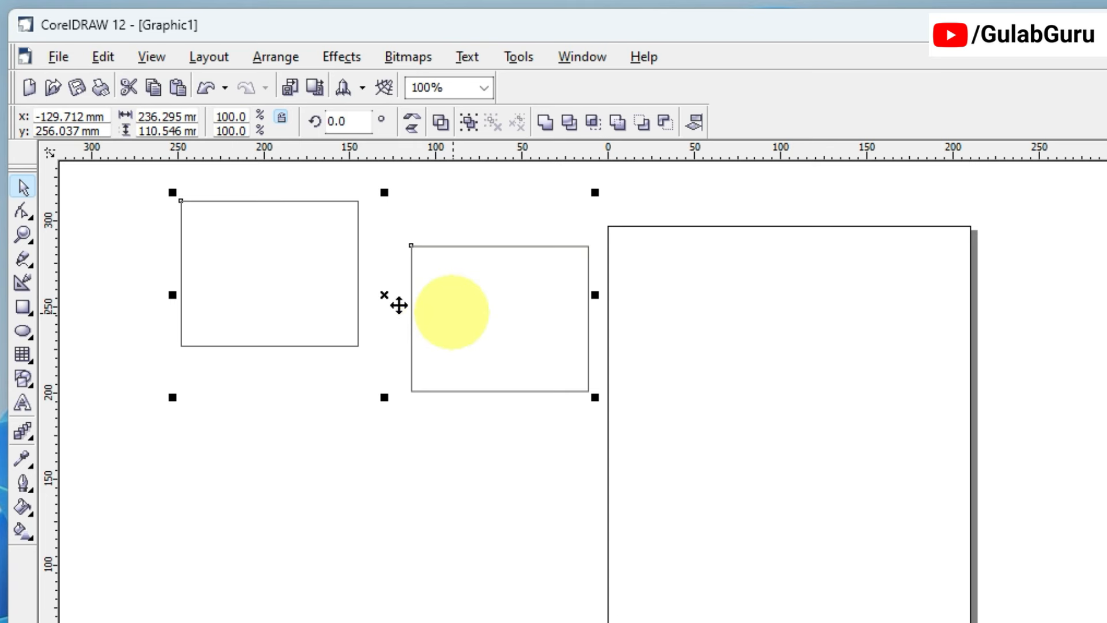
# Step: Delete the copied rectangle nearest the page, keeping the original
pyautogui.click(553, 332)
pyautogui.click(247, 294)
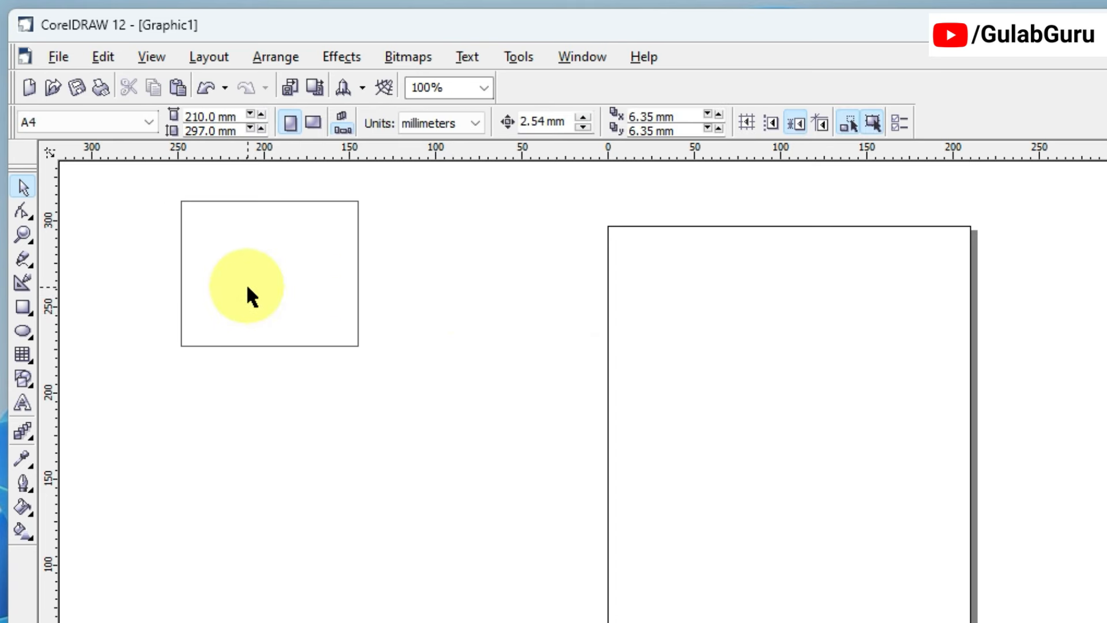
# Step: Stretch the remaining rectangle in width and height, and scale it back from its corner to about 103 by 86 mm
pyautogui.click(248, 287)
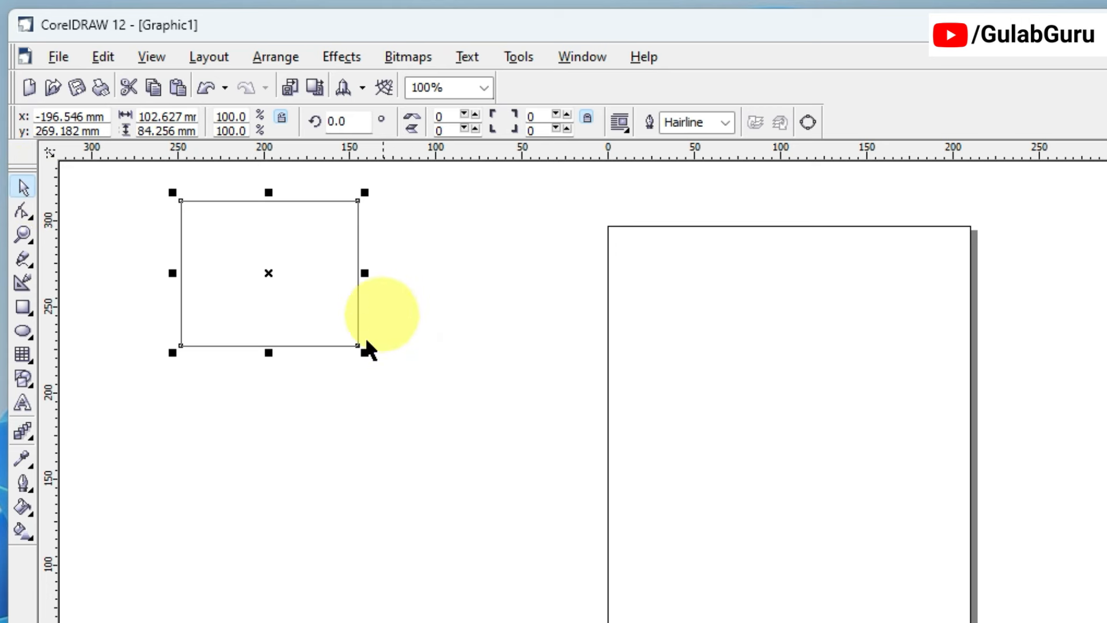
pyautogui.moveTo(369, 277); pyautogui.dragTo(546, 296)
pyautogui.moveTo(357, 356); pyautogui.dragTo(358, 503)
pyautogui.moveTo(535, 496); pyautogui.dragTo(361, 355)
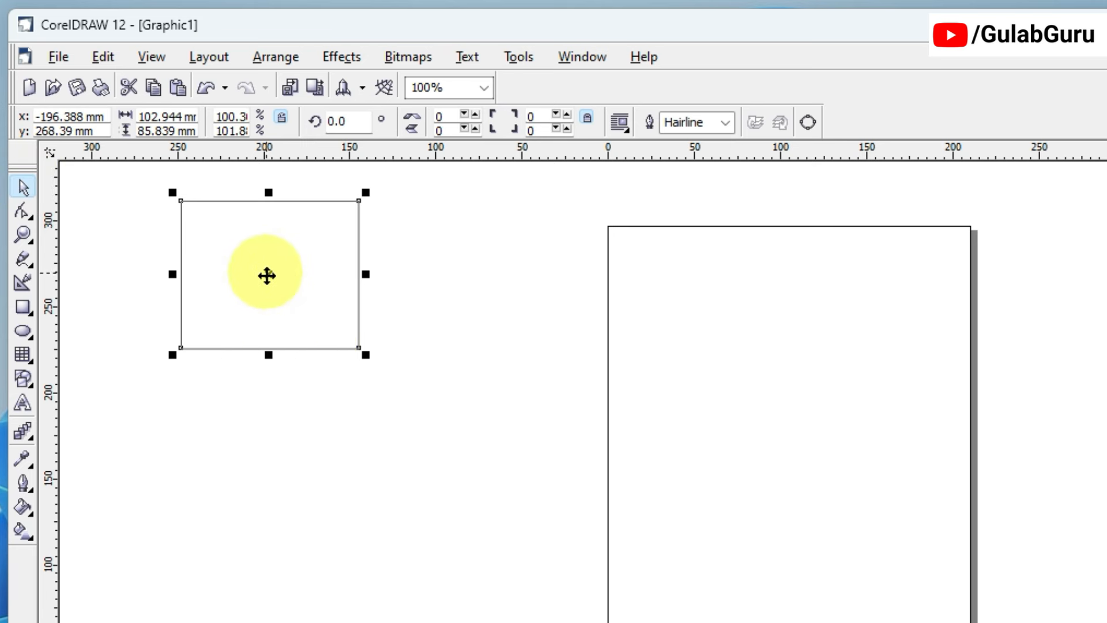
# Step: Rotate the rectangle clockwise about its centre to an angle of about 310 degrees, and undo the rotation
pyautogui.click(267, 276)
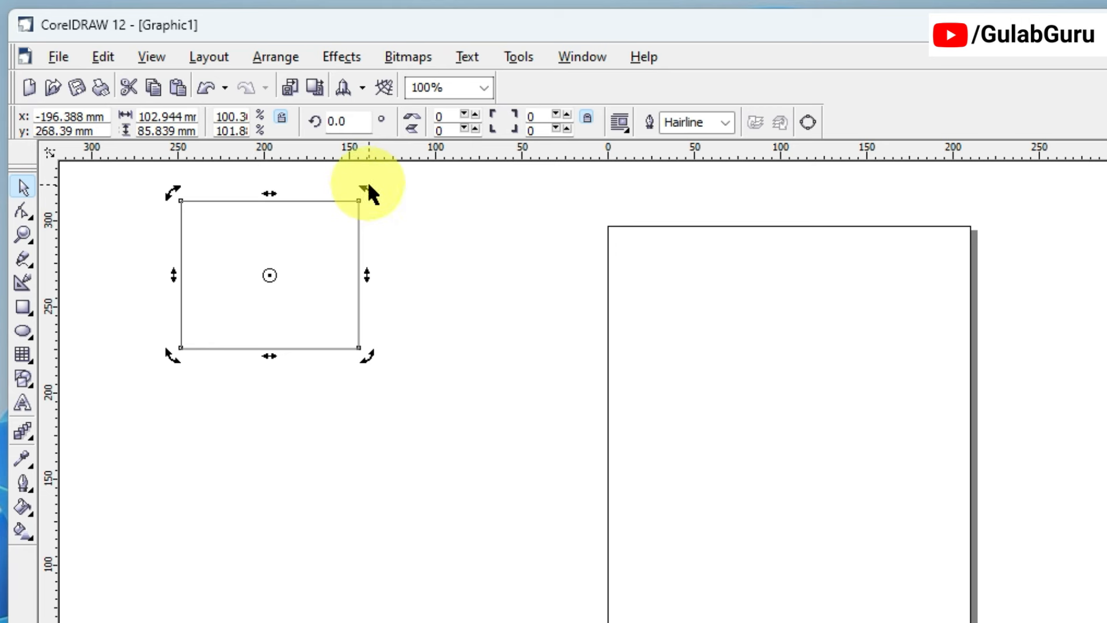
pyautogui.moveTo(371, 193); pyautogui.dragTo(395, 300)
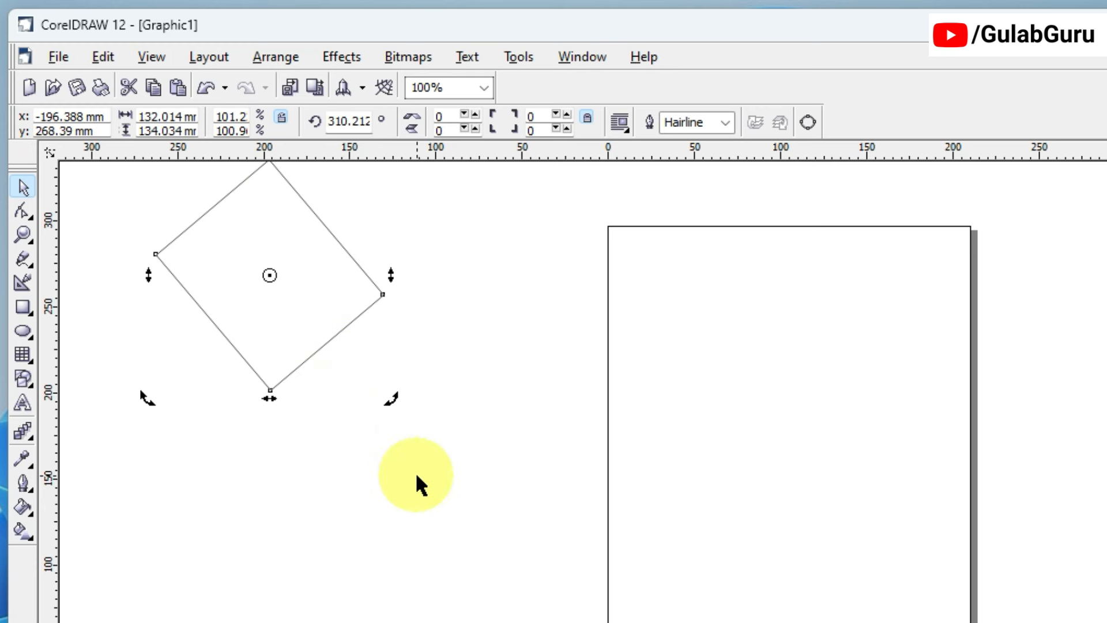
pyautogui.hotkey('ctrl', 'z')
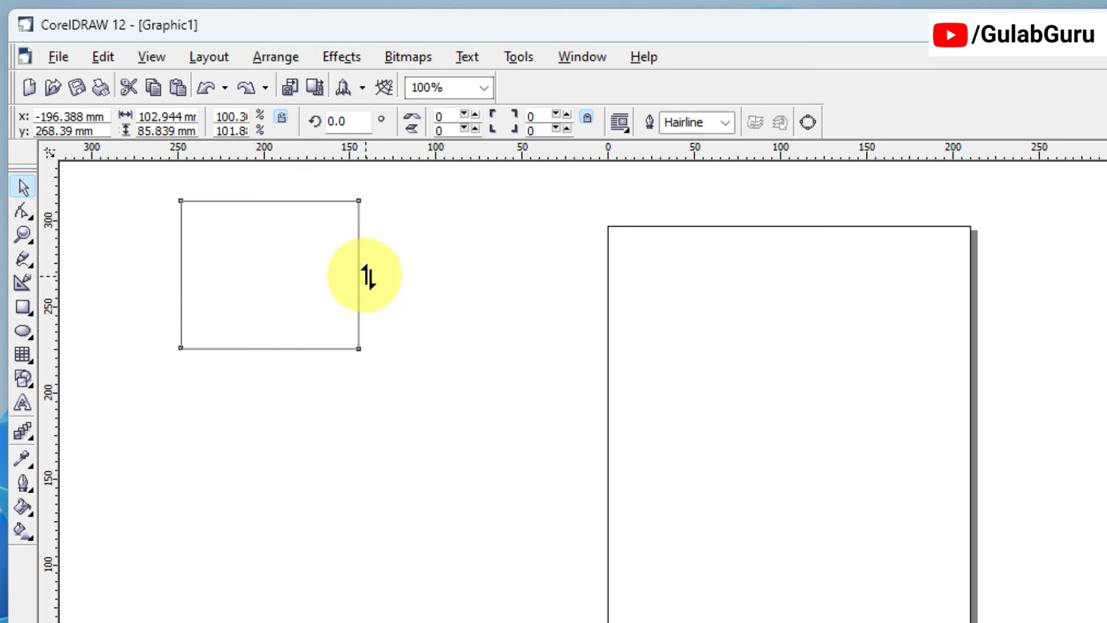
# Step: Skew the rectangle vertically by its right side, and delete the rectangle left of the page
pyautogui.moveTo(366, 276); pyautogui.dragTo(378, 411)
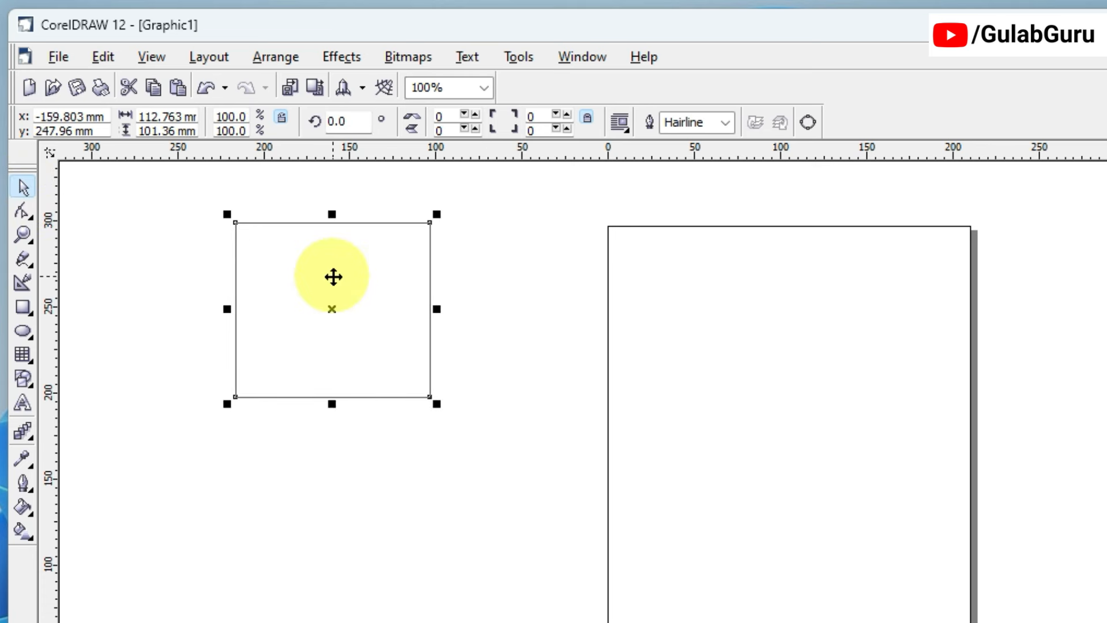
pyautogui.press('Delete')
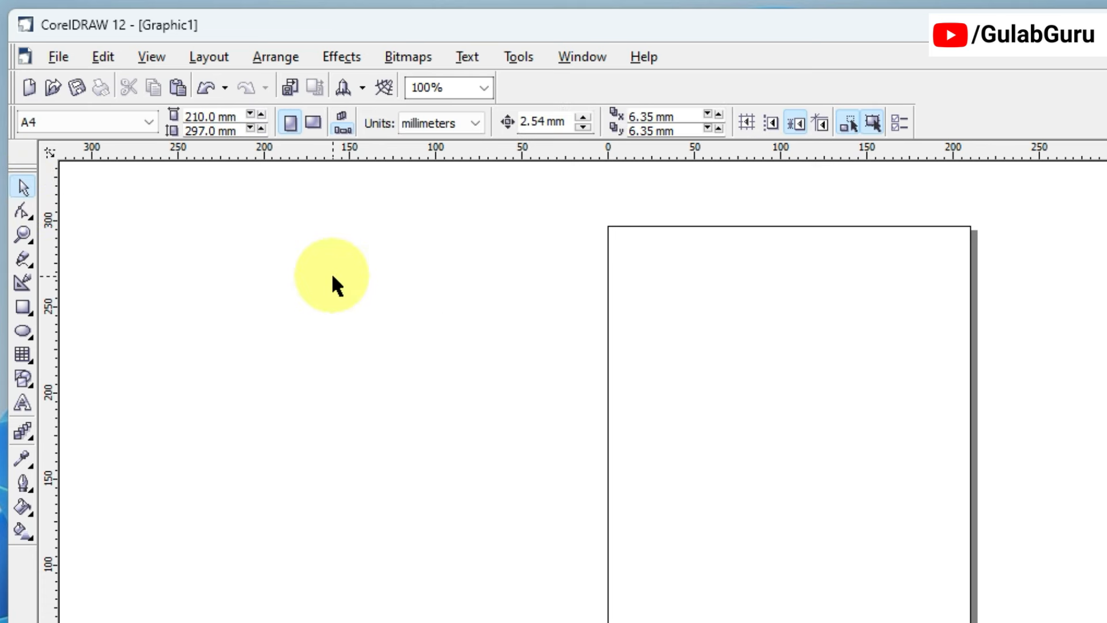
# Step: Examine the Shape tool and the related tools grouped with it, switching between it, the Text tool and the Pick tool
pyautogui.click(22, 213)
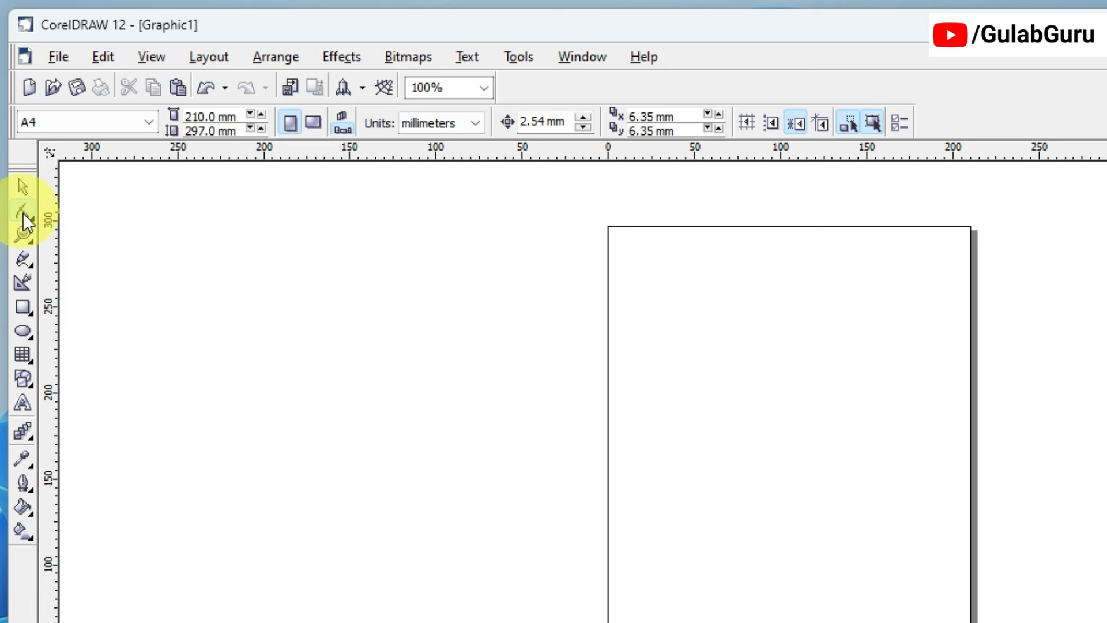
pyautogui.click(23, 186)
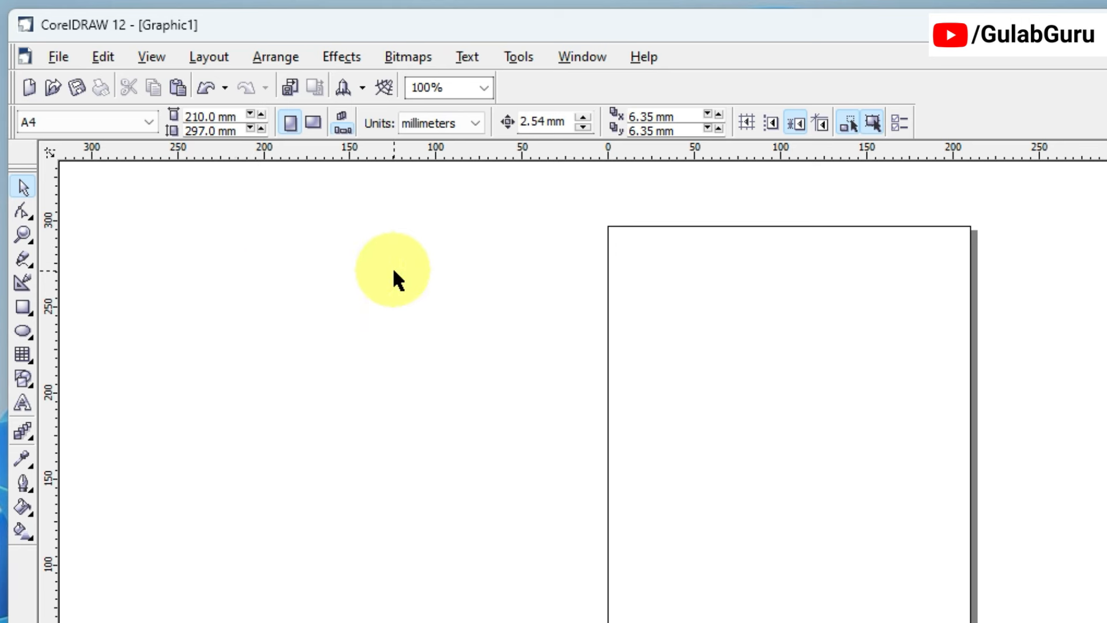
pyautogui.press('F10')
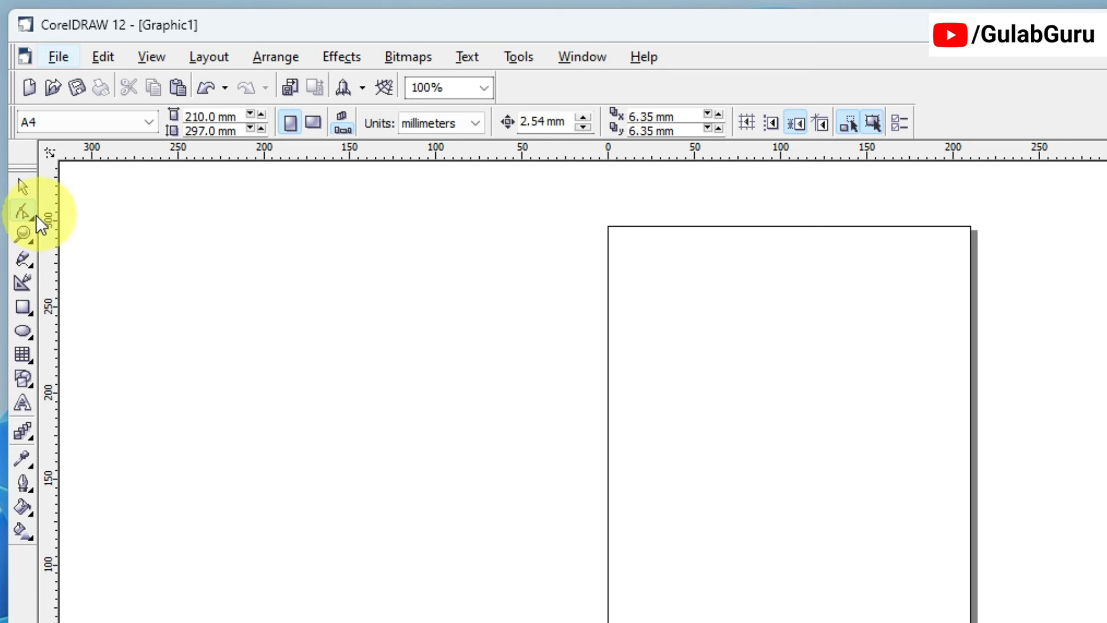
pyautogui.click(22, 403)
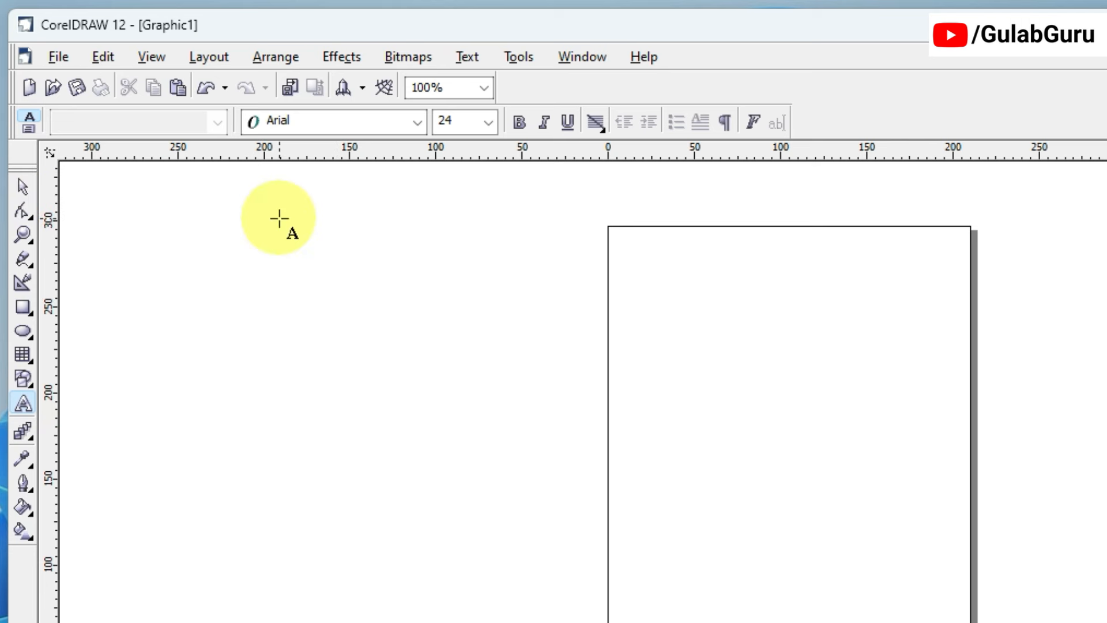
pyautogui.press('F10')
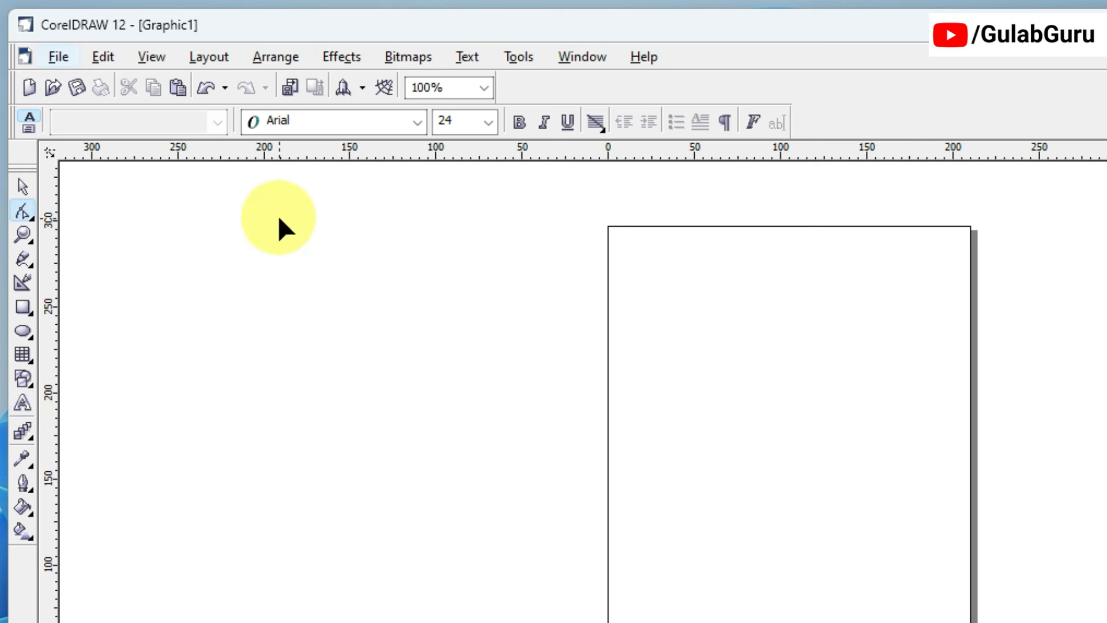
pyautogui.click(19, 208)
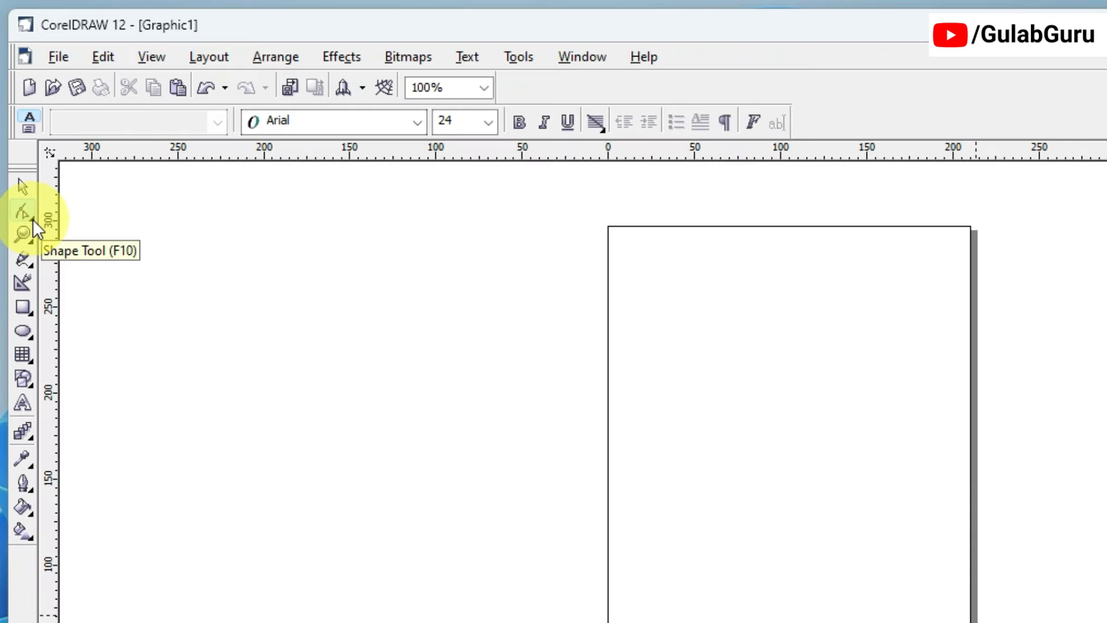
pyautogui.click(55, 369)
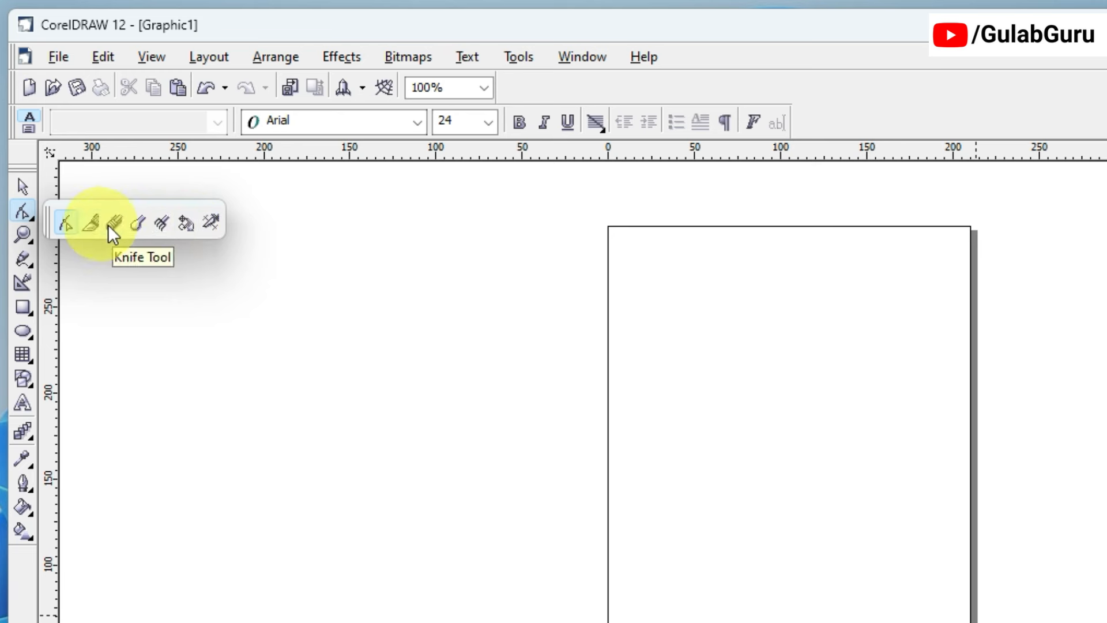
pyautogui.click(22, 211)
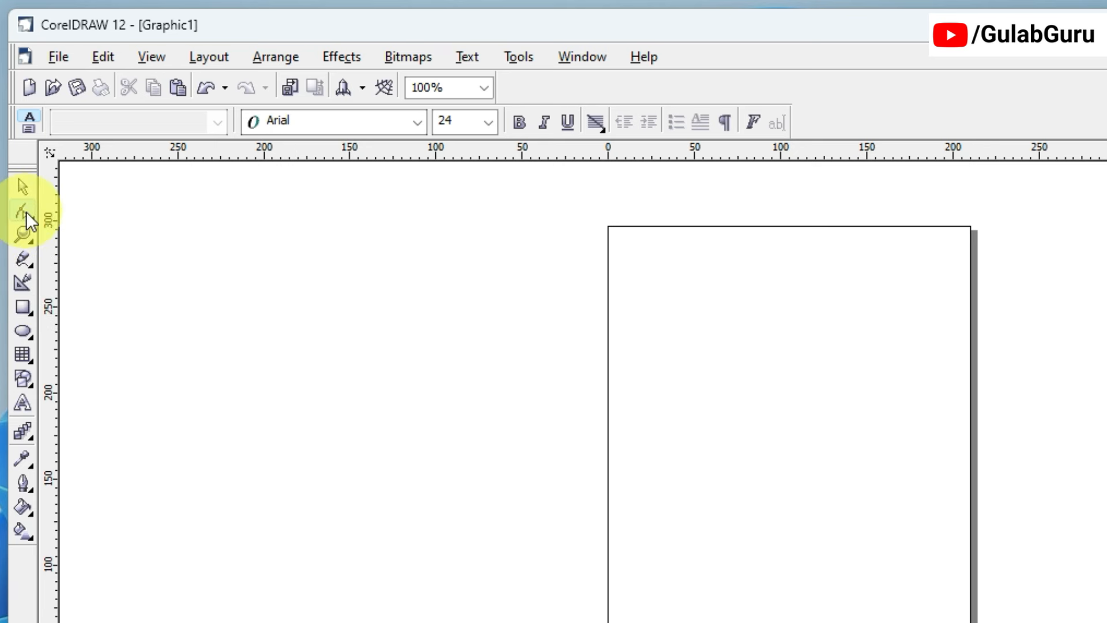
pyautogui.press('space')
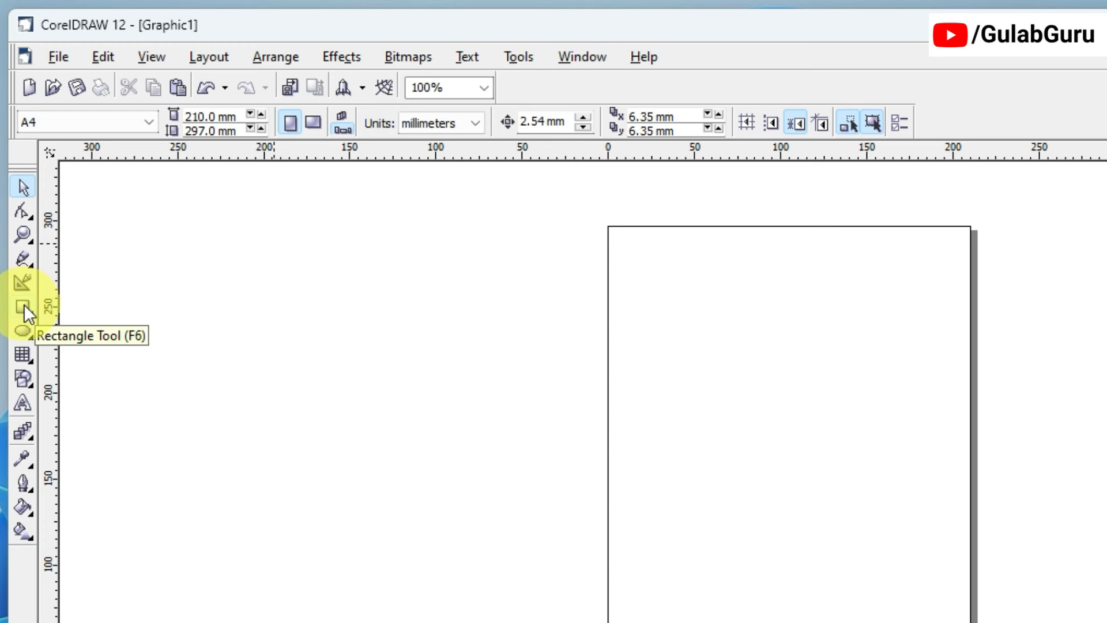
# Step: Draw a square of about 67 by 67 mm in the empty area left of the page
pyautogui.click(23, 308)
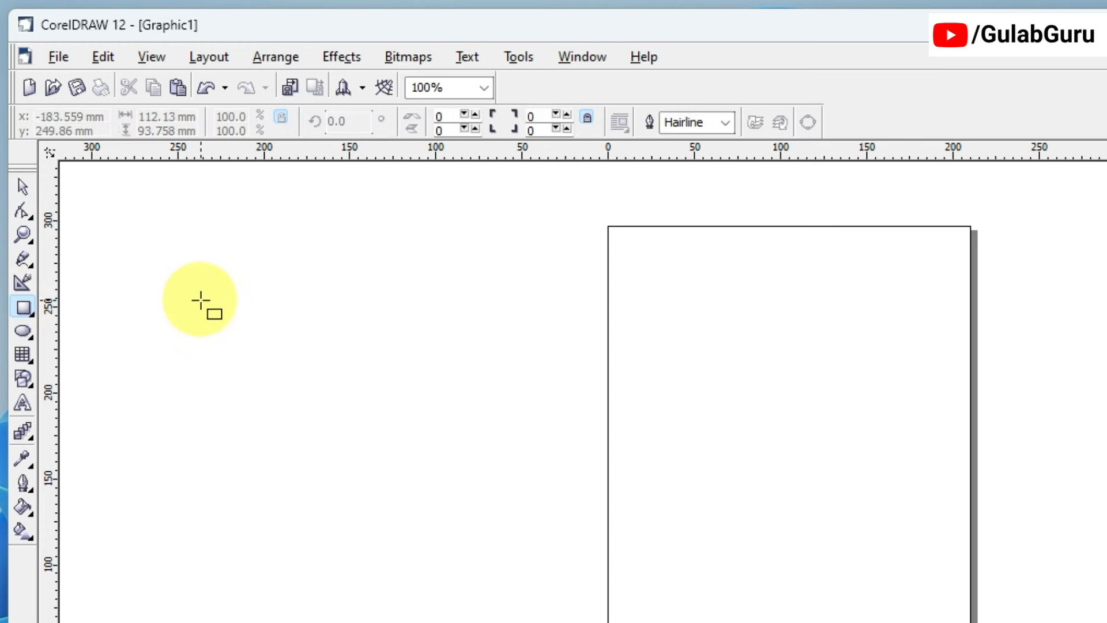
pyautogui.moveTo(188, 232); pyautogui.dragTo(279, 346)
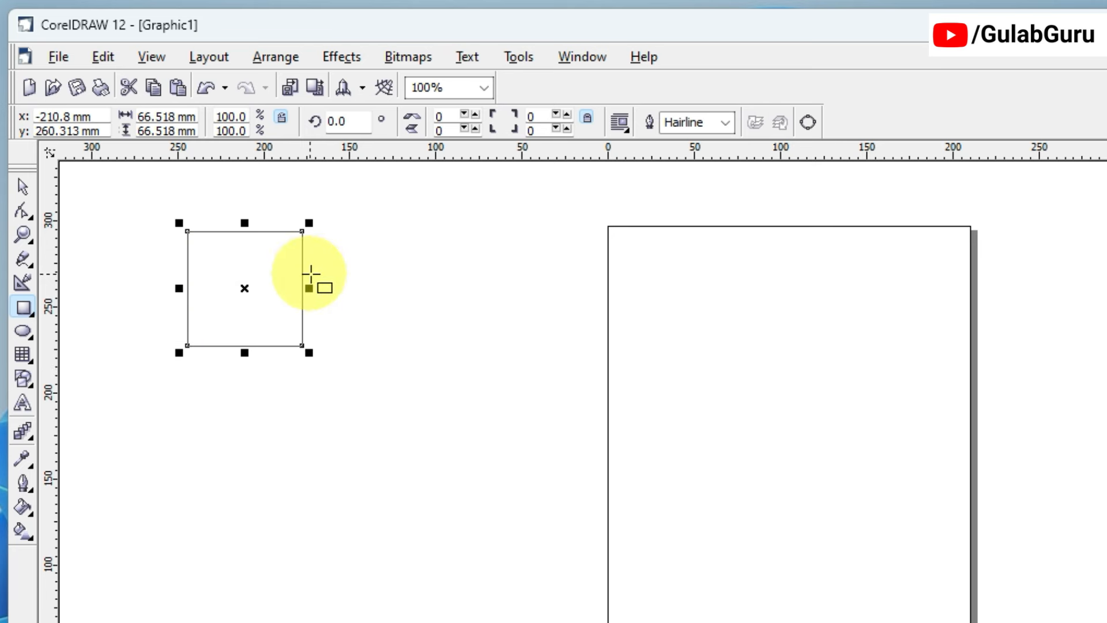
# Step: Draw a trial square of about 79 mm and a trial rectangle of about 185 by 77 mm beside the first square, deleting each one
pyautogui.click(406, 234)
pyautogui.moveTo(399, 222); pyautogui.dragTo(527, 357)
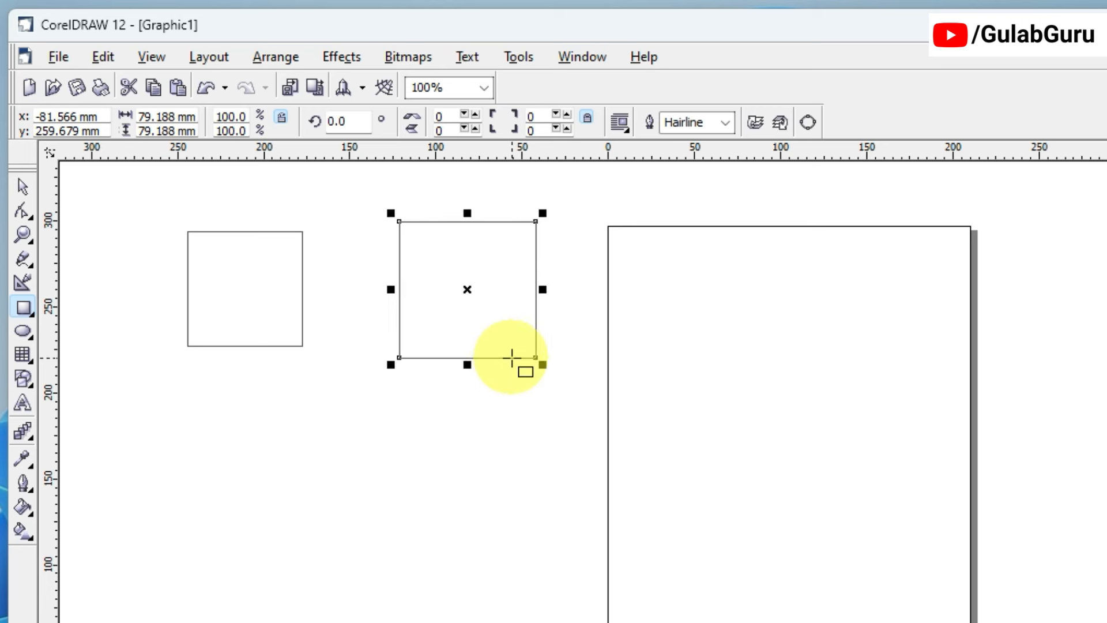
pyautogui.press('Delete')
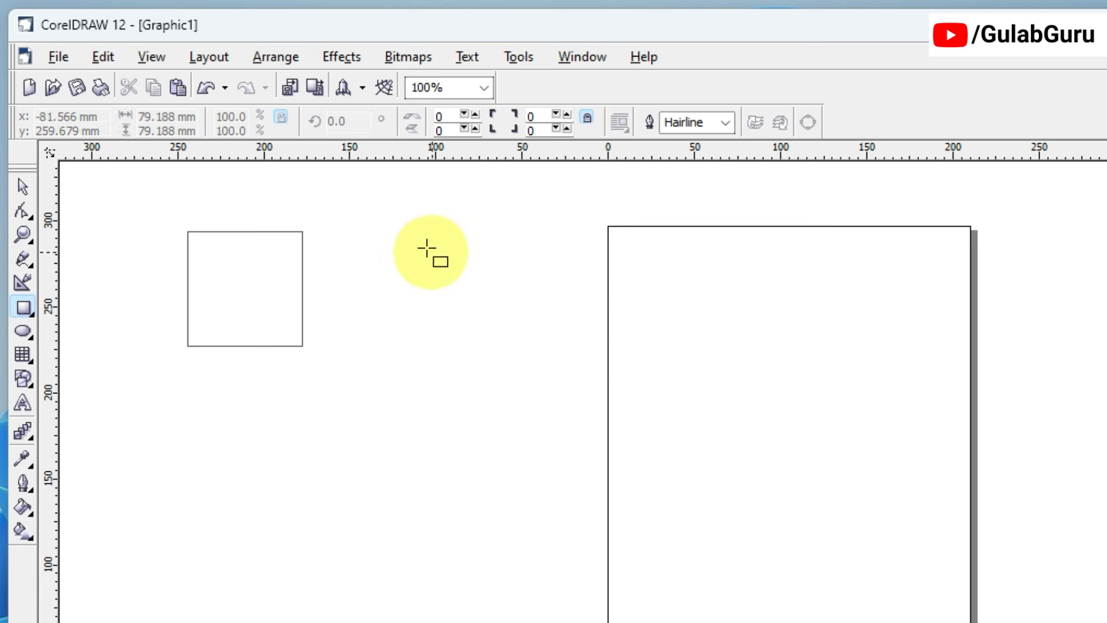
pyautogui.moveTo(387, 234); pyautogui.dragTo(704, 365)
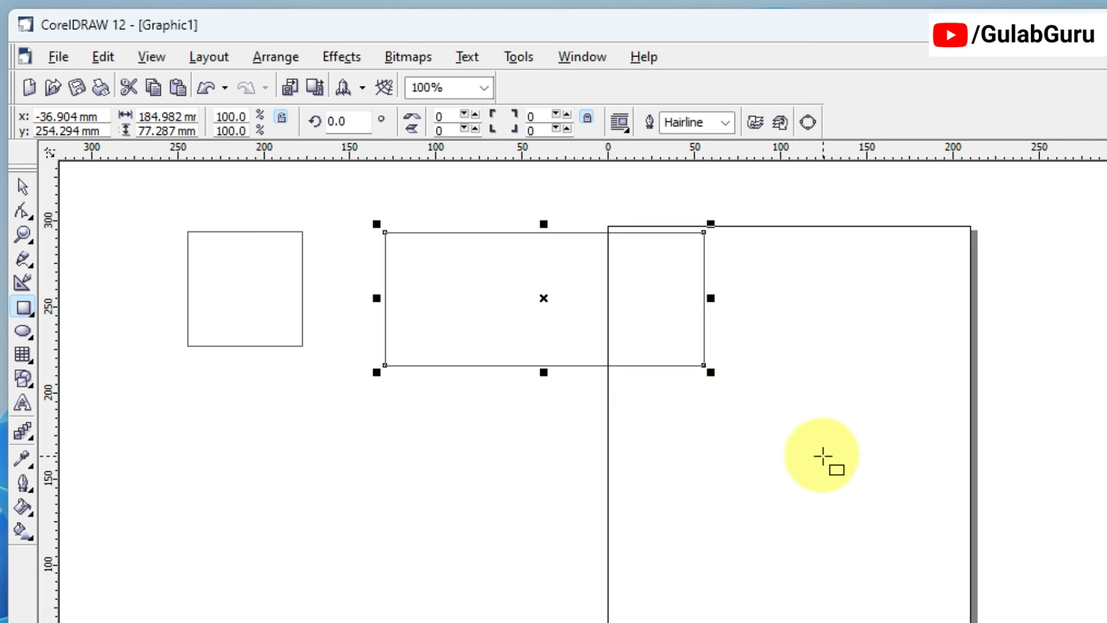
pyautogui.press('Delete')
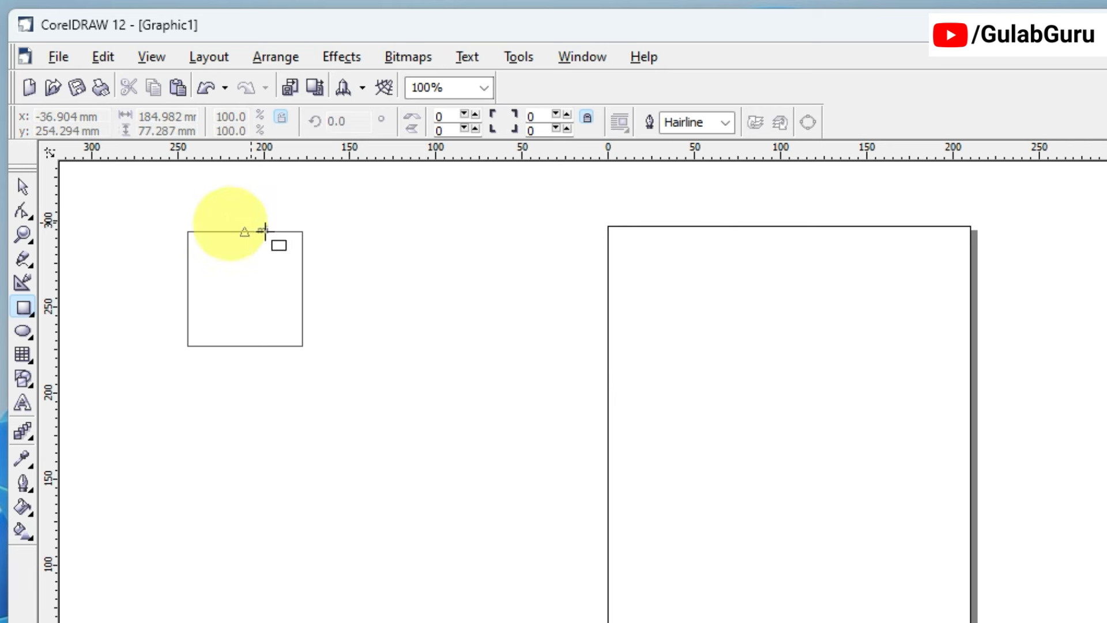
# Step: Round all four corners of the square with the Shape tool, first to a roundness of 72 and finally to 100
pyautogui.click(23, 214)
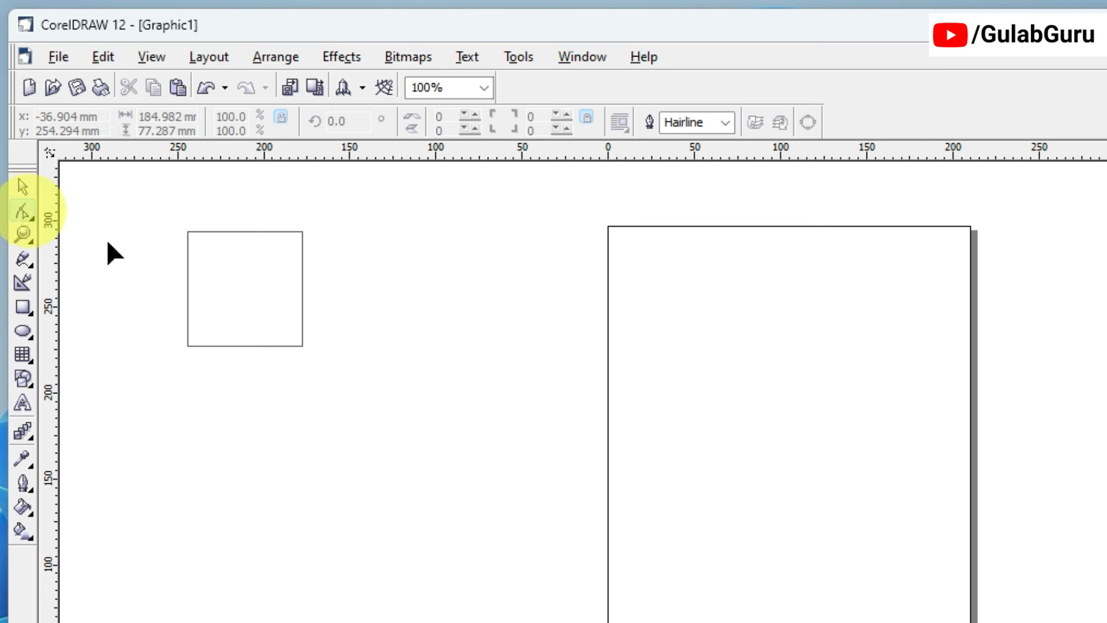
pyautogui.click(199, 272)
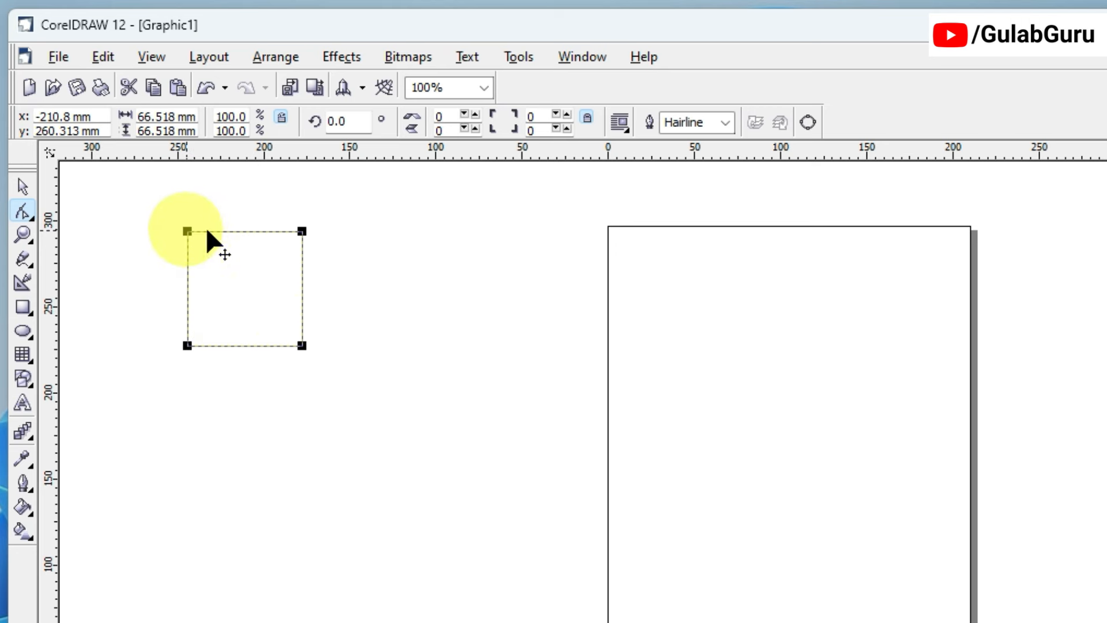
pyautogui.click(23, 183)
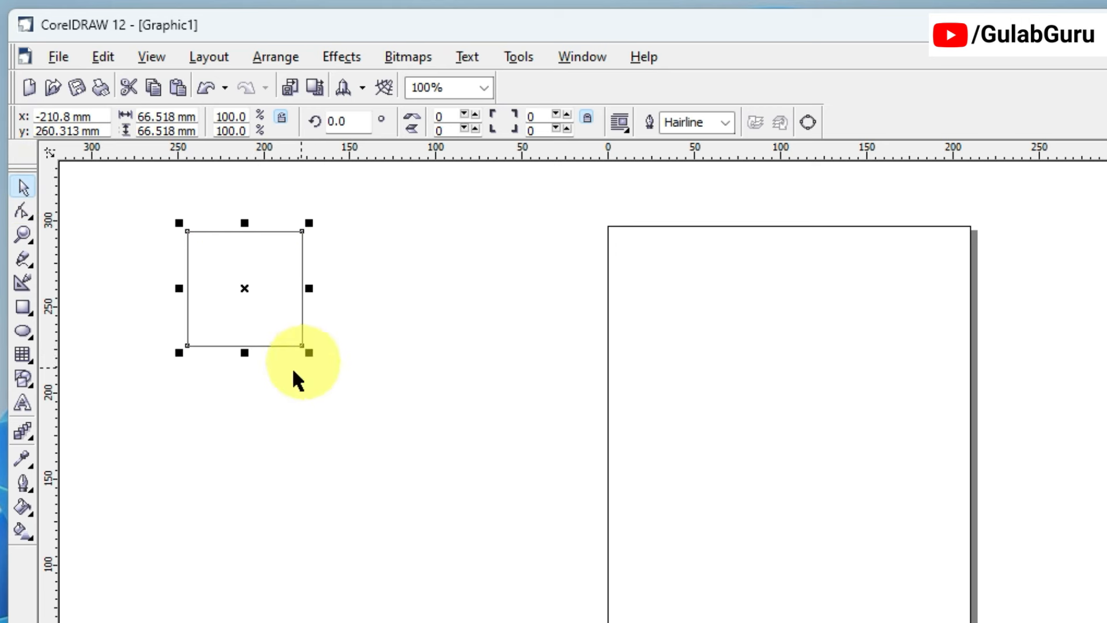
pyautogui.click(23, 211)
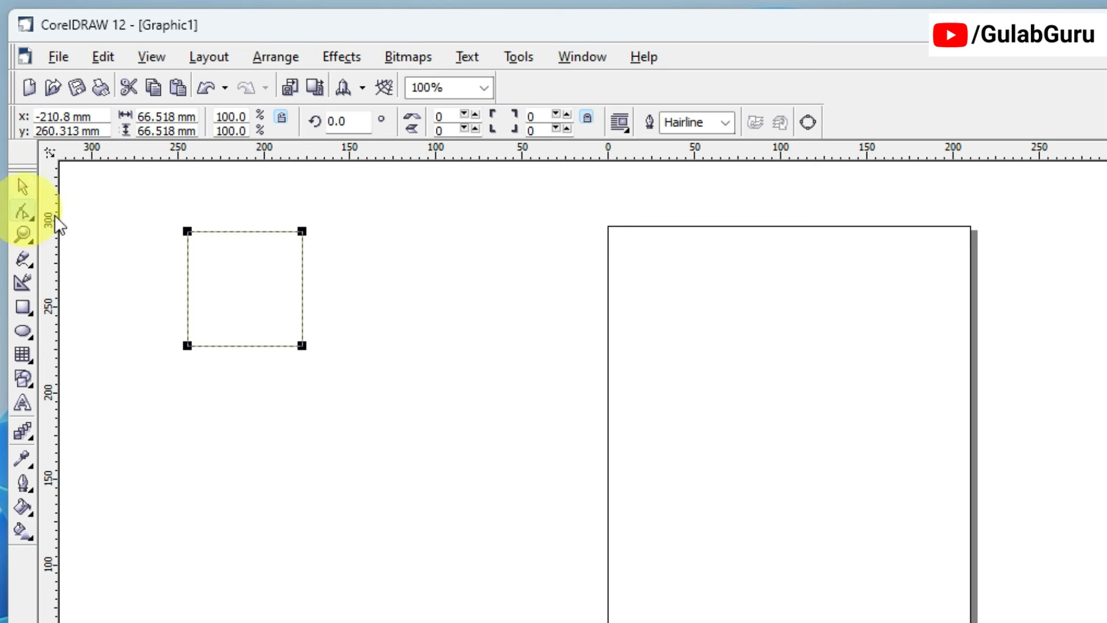
pyautogui.click(256, 269)
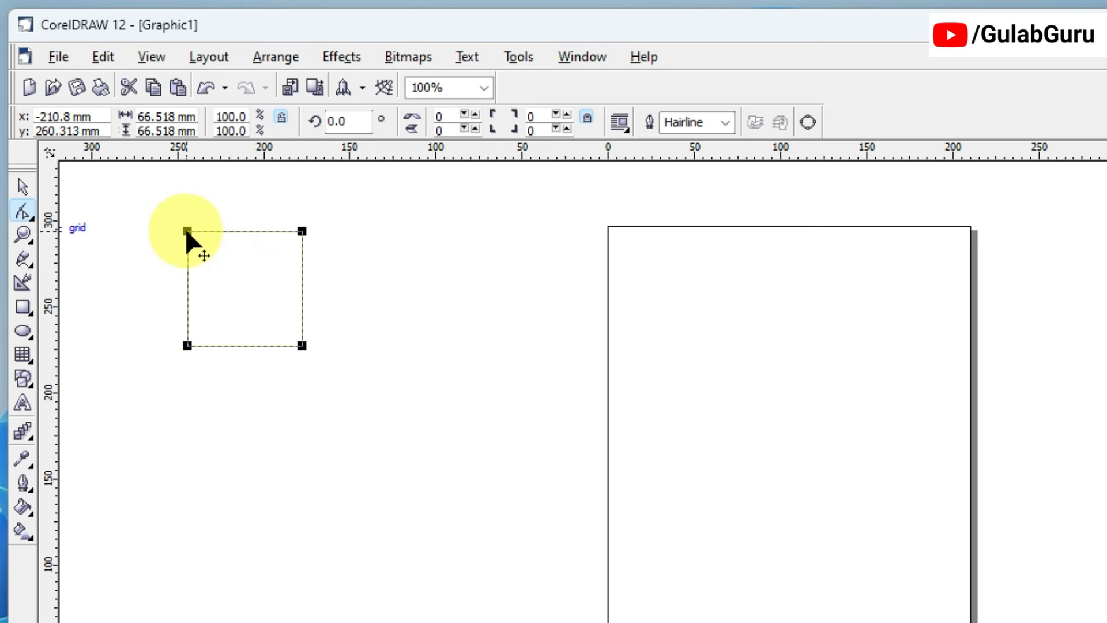
pyautogui.moveTo(188, 232); pyautogui.dragTo(224, 235)
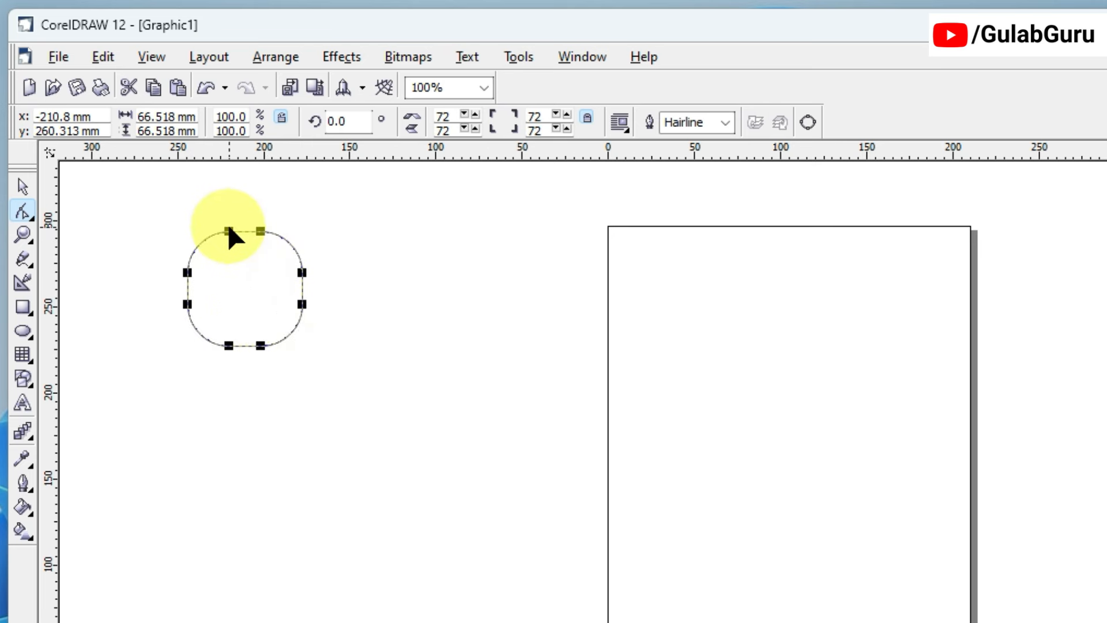
pyautogui.moveTo(231, 230); pyautogui.dragTo(253, 232)
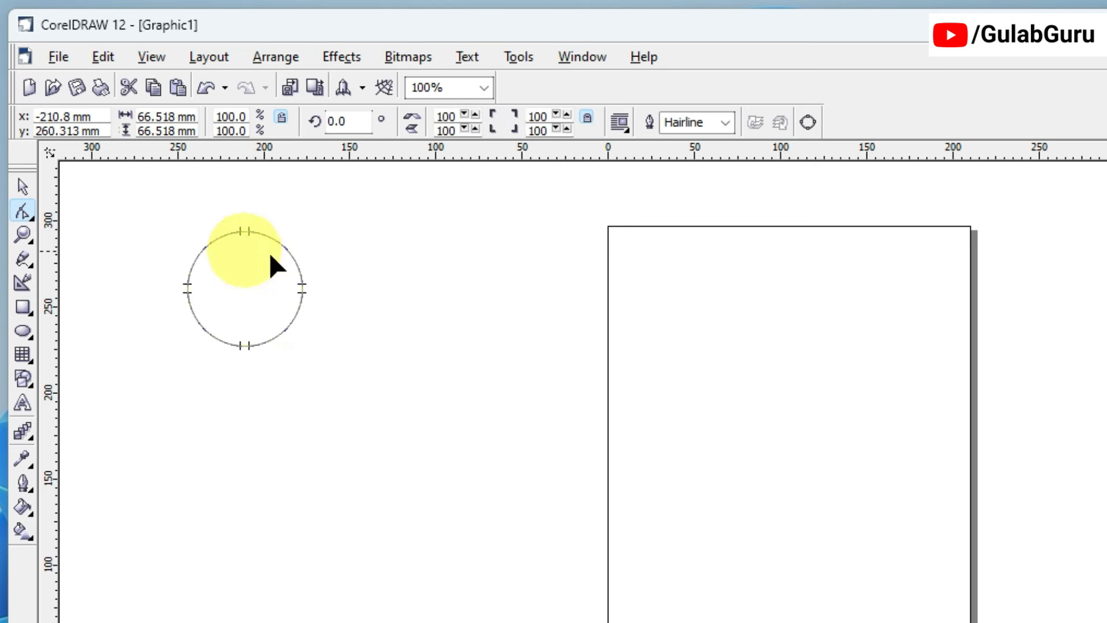
# Step: Select the fully rounded square with the Pick tool and delete it
pyautogui.click(22, 186)
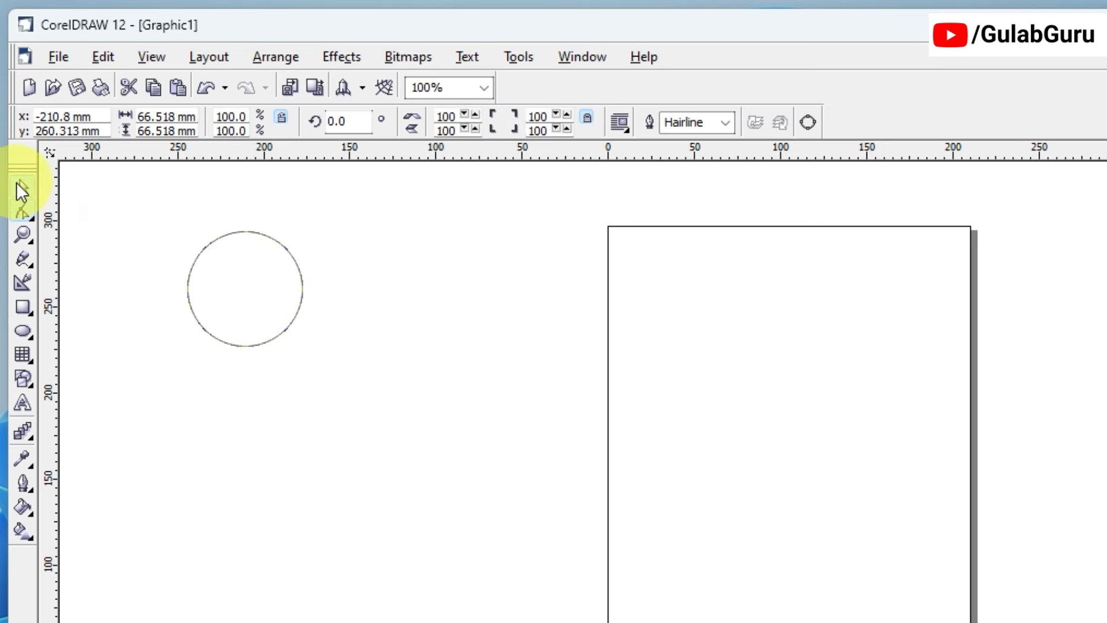
pyautogui.click(258, 339)
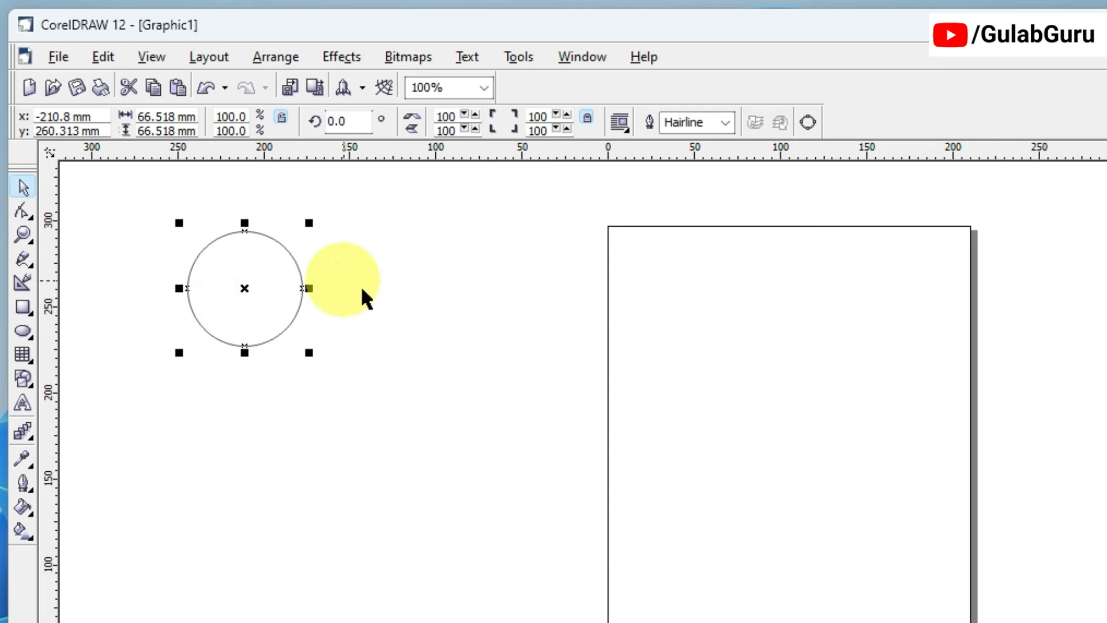
pyautogui.press('Delete')
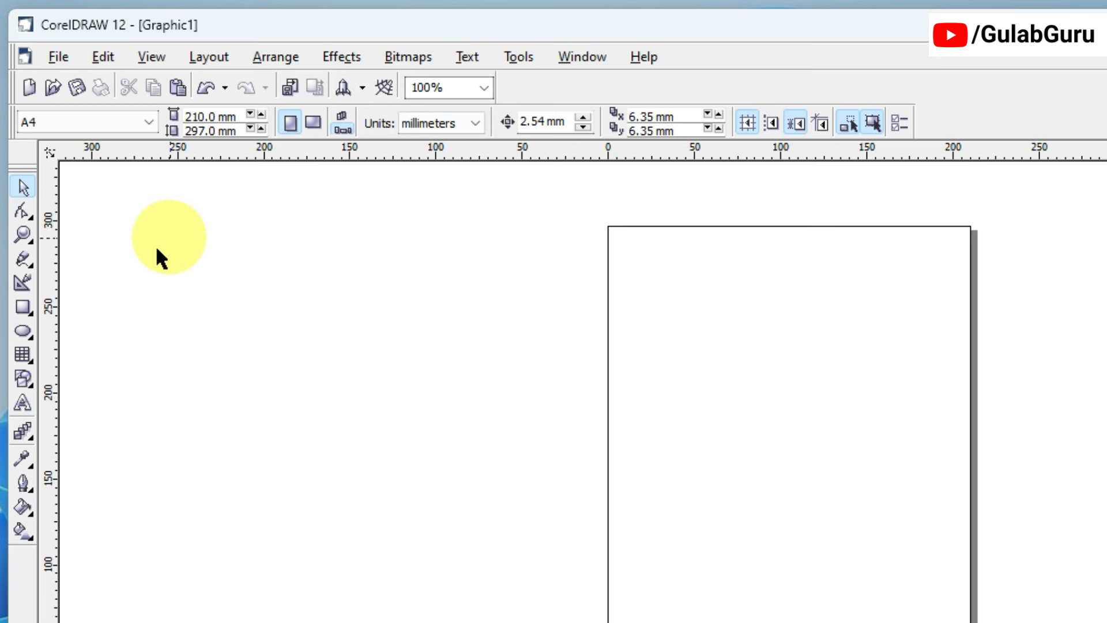
# Step: Draw a 130 by 60 mm rectangle left of the page and round its corners with the Shape tool to a roundness of 33
pyautogui.click(23, 305)
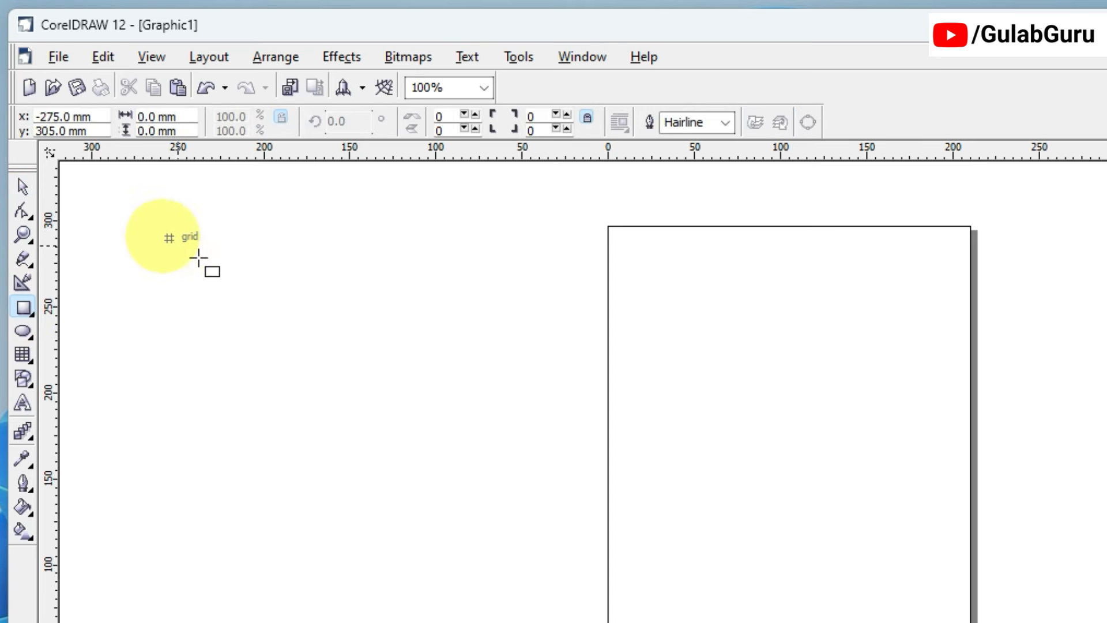
pyautogui.moveTo(134, 211); pyautogui.dragTo(358, 316)
pyautogui.click(23, 211)
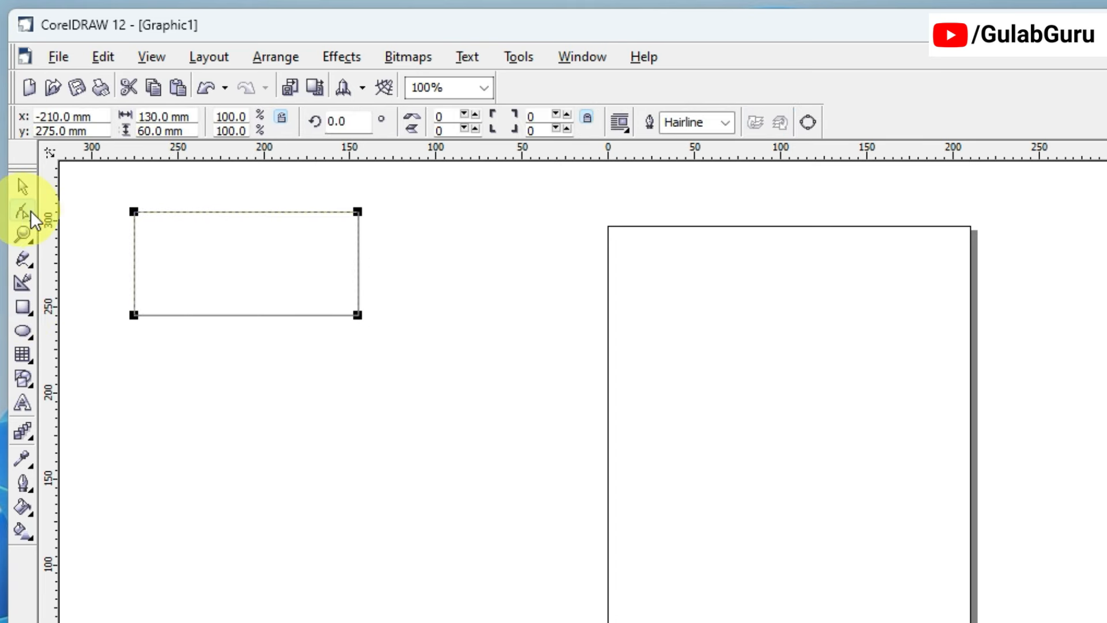
pyautogui.moveTo(137, 211); pyautogui.dragTo(153, 222)
# Step: Move the rounded rectangle about 16 mm right and 8 mm down with the Pick tool, and delete it
pyautogui.click(23, 183)
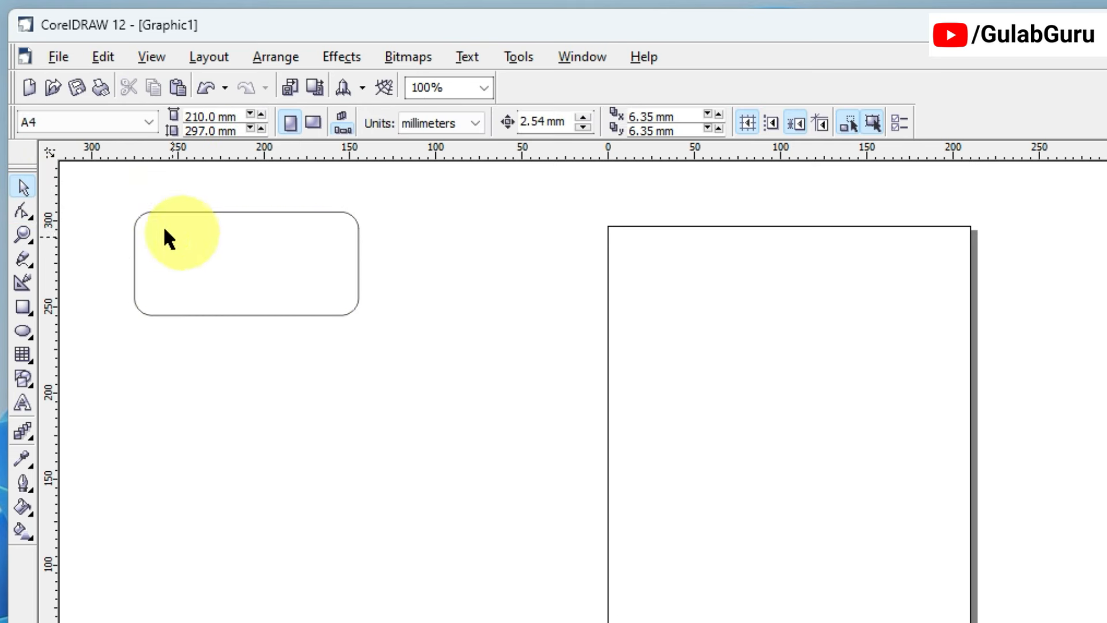
pyautogui.moveTo(228, 254); pyautogui.dragTo(254, 270)
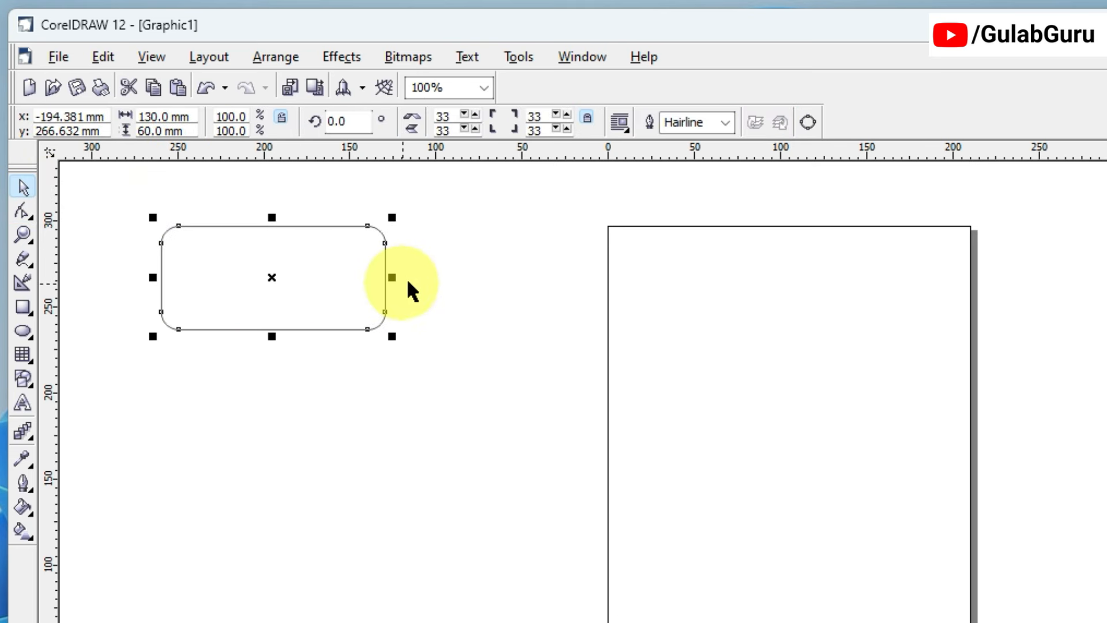
pyautogui.click(410, 278)
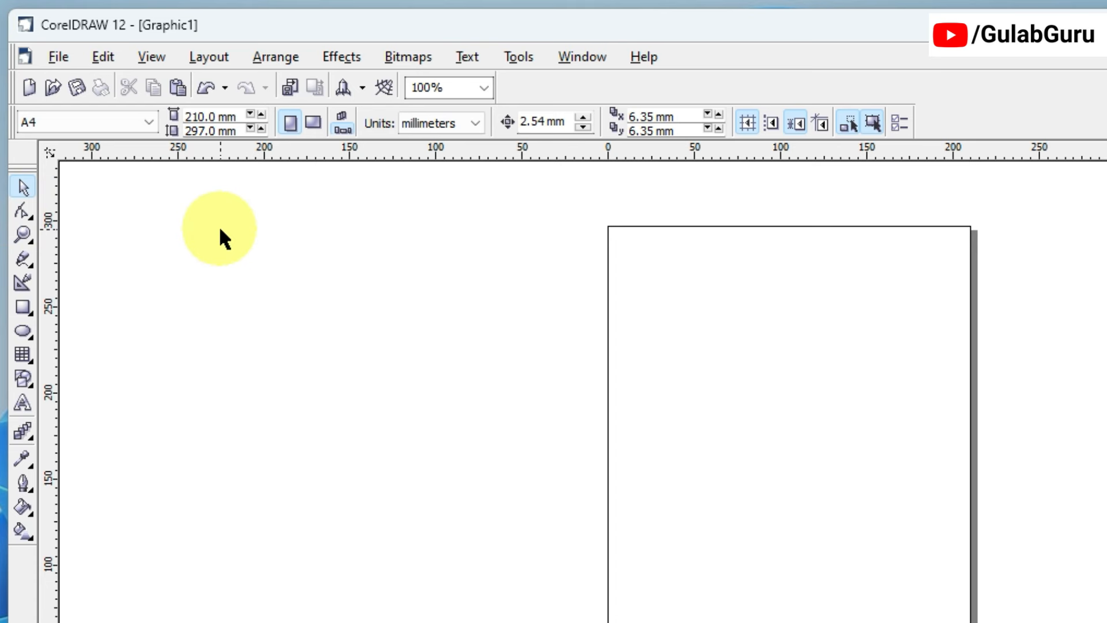
# Step: Draw a new 135 by 90 mm rectangle in the empty area left of the page
pyautogui.click(23, 308)
pyautogui.moveTo(161, 204); pyautogui.dragTo(393, 358)
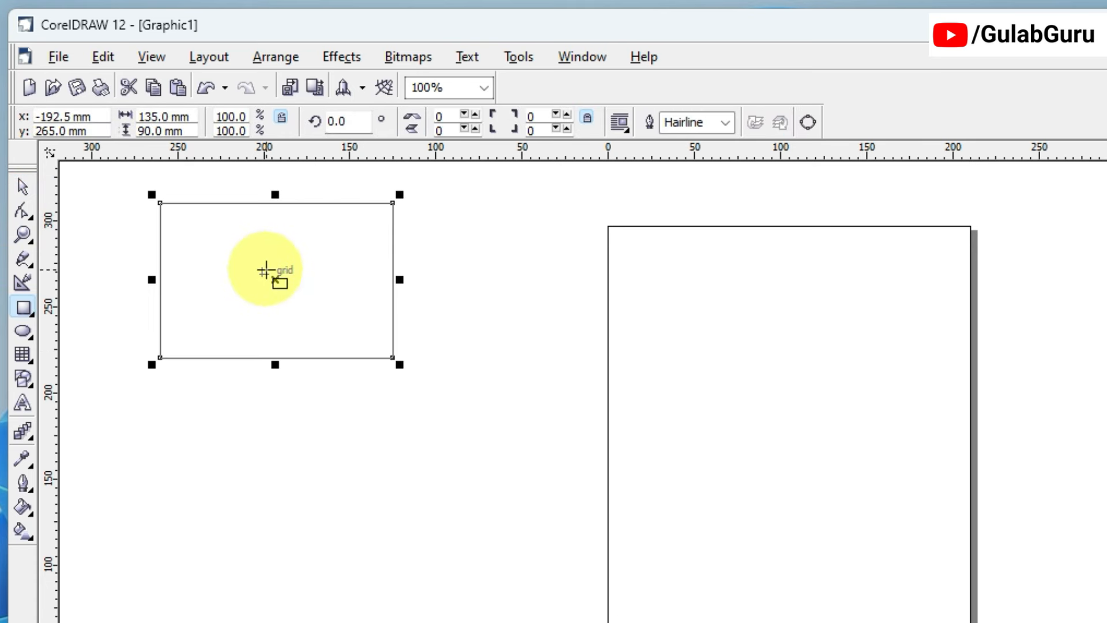
# Step: Convert the 135 by 90 mm rectangle to curves and select its upper-left corner node with the Shape tool
pyautogui.click(24, 212)
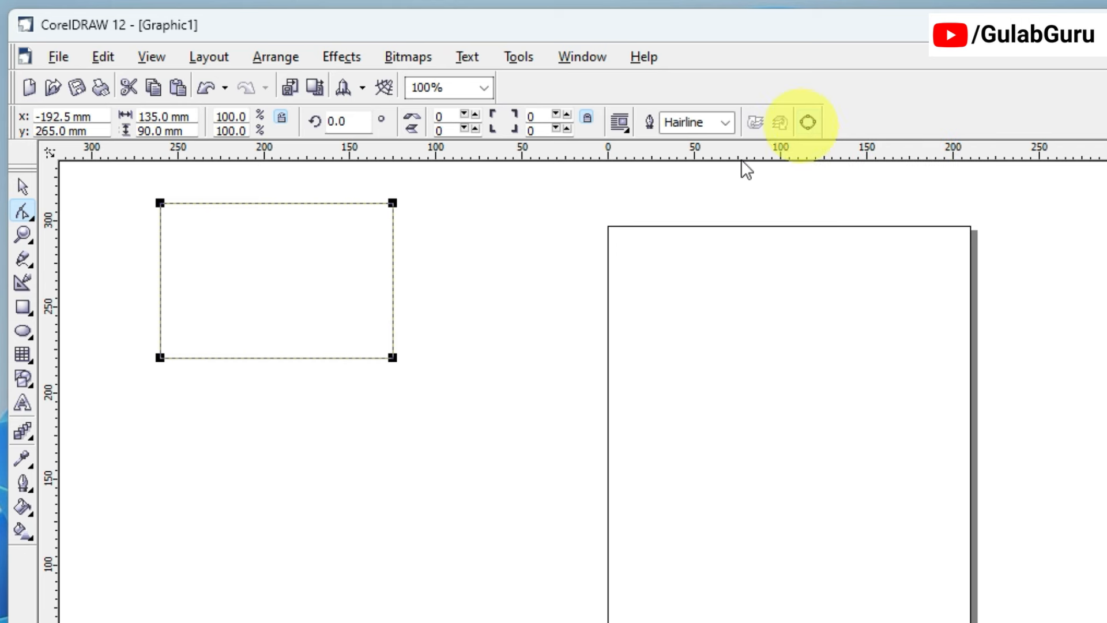
pyautogui.rightClick(233, 250)
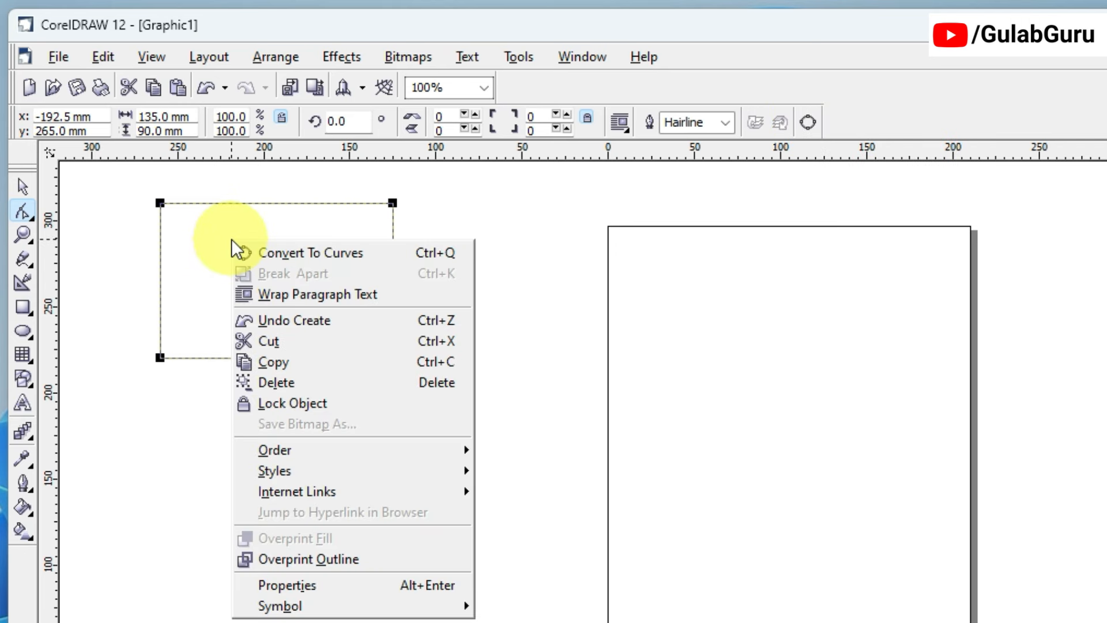
pyautogui.click(318, 257)
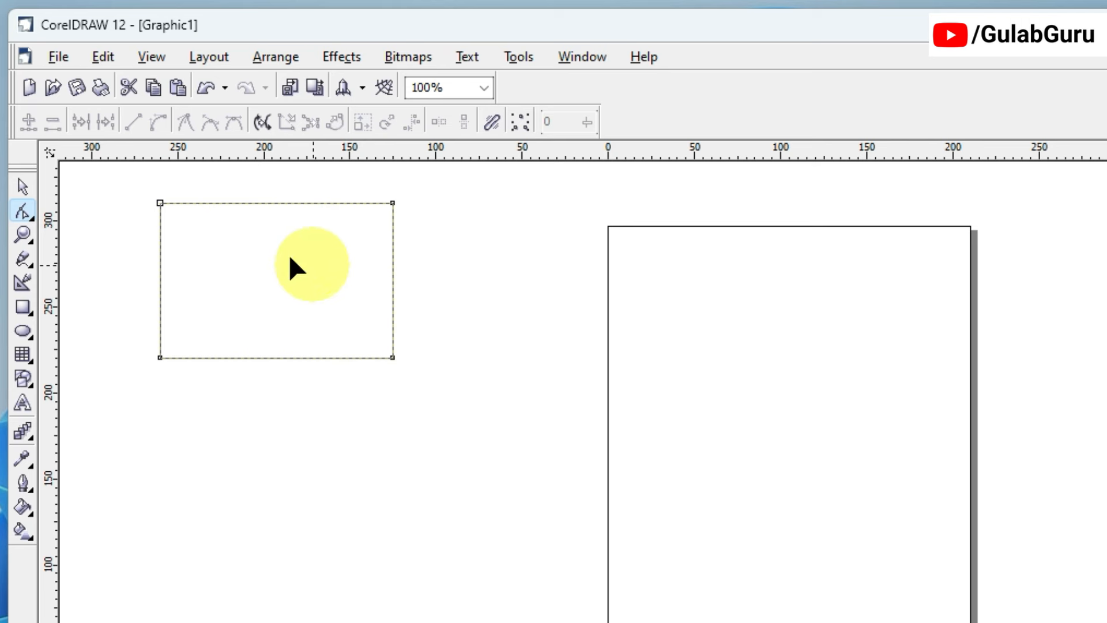
pyautogui.click(161, 204)
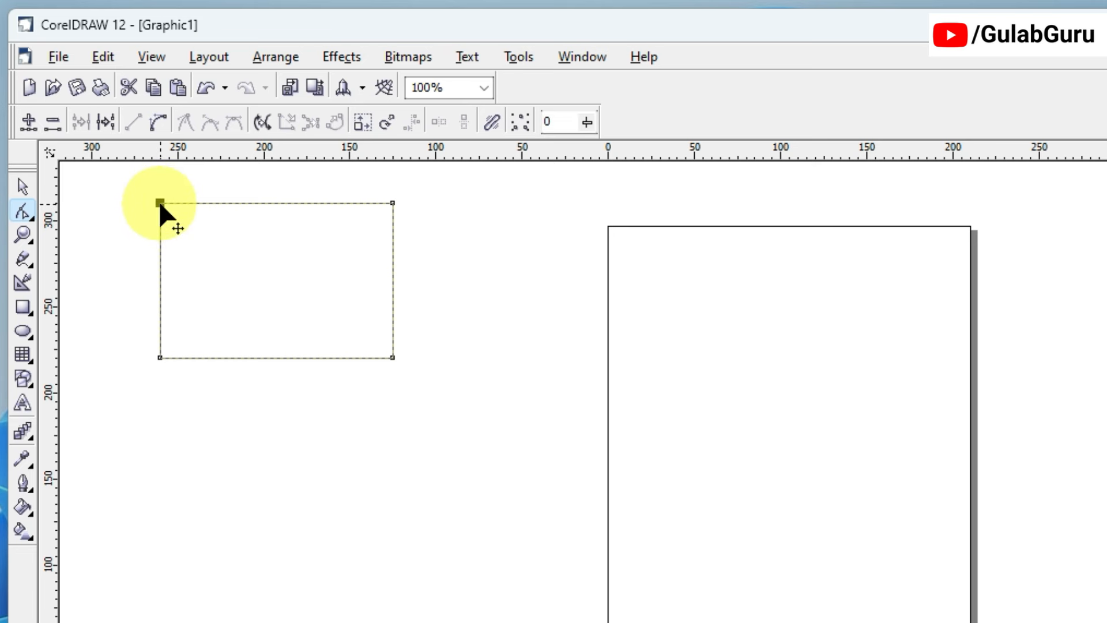
# Step: Delete the upper-left corner node, add a node midway on the diagonal edge, and move it out beyond the original corner
pyautogui.click(52, 124)
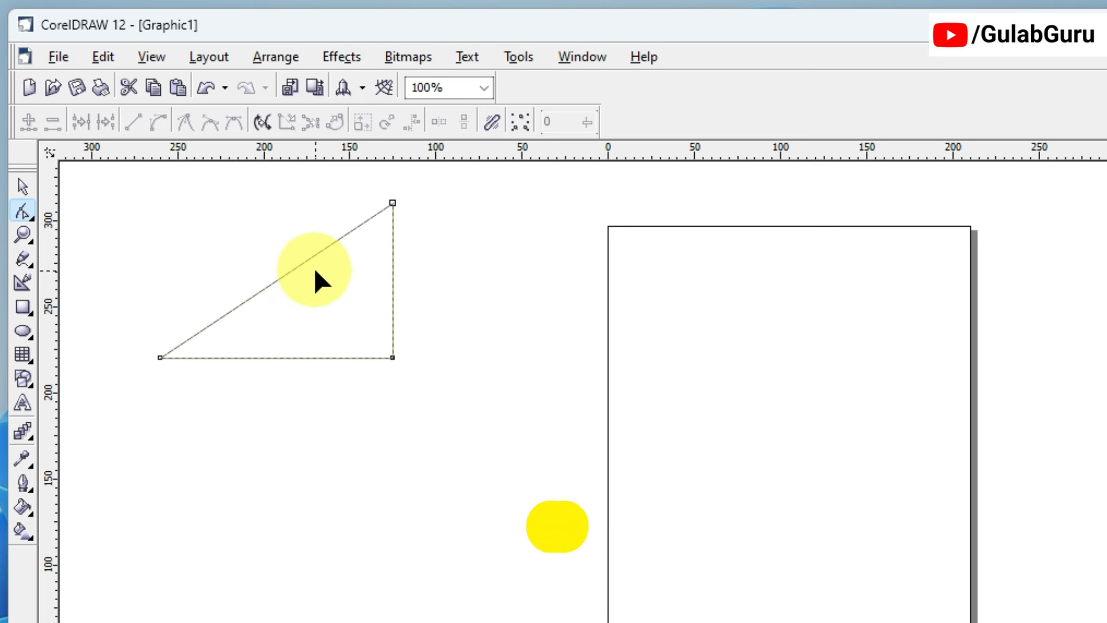
pyautogui.click(278, 280)
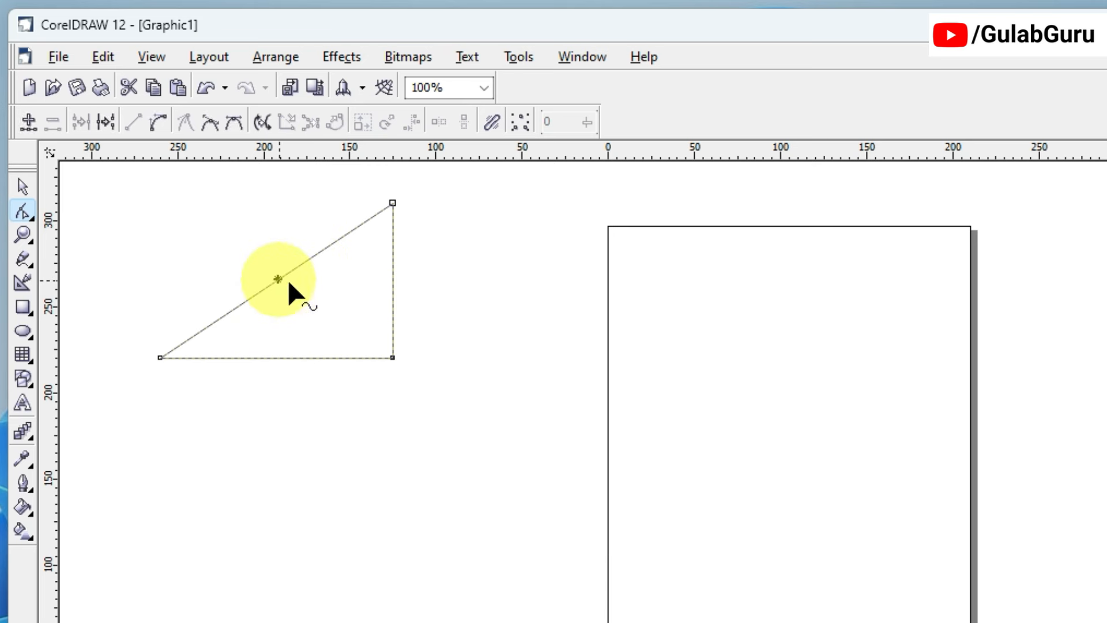
pyautogui.click(30, 124)
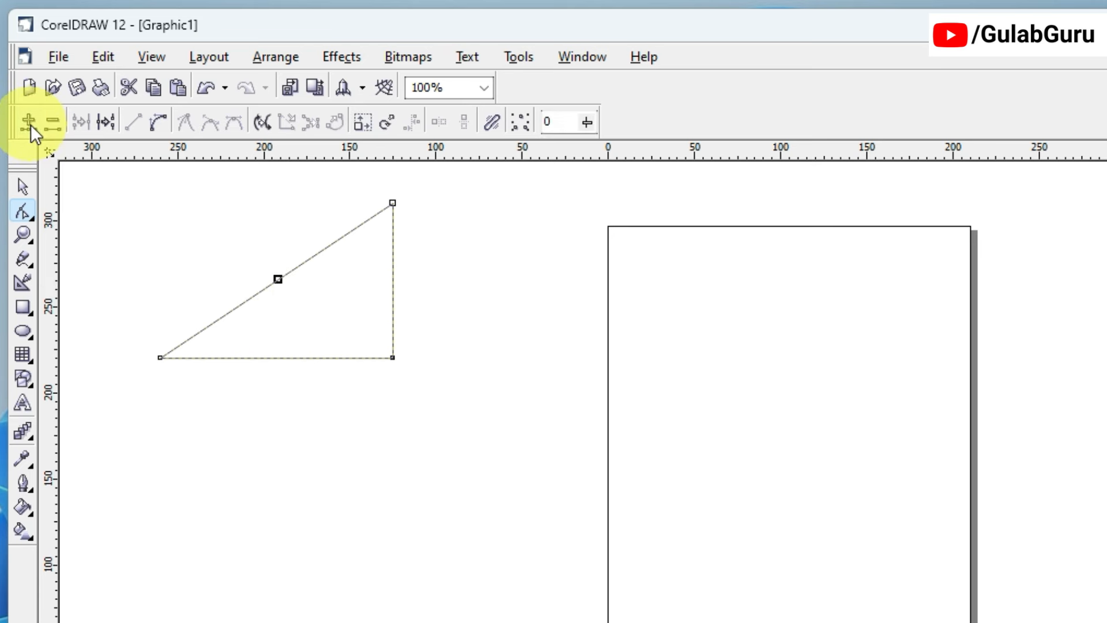
pyautogui.moveTo(279, 281); pyautogui.dragTo(119, 179)
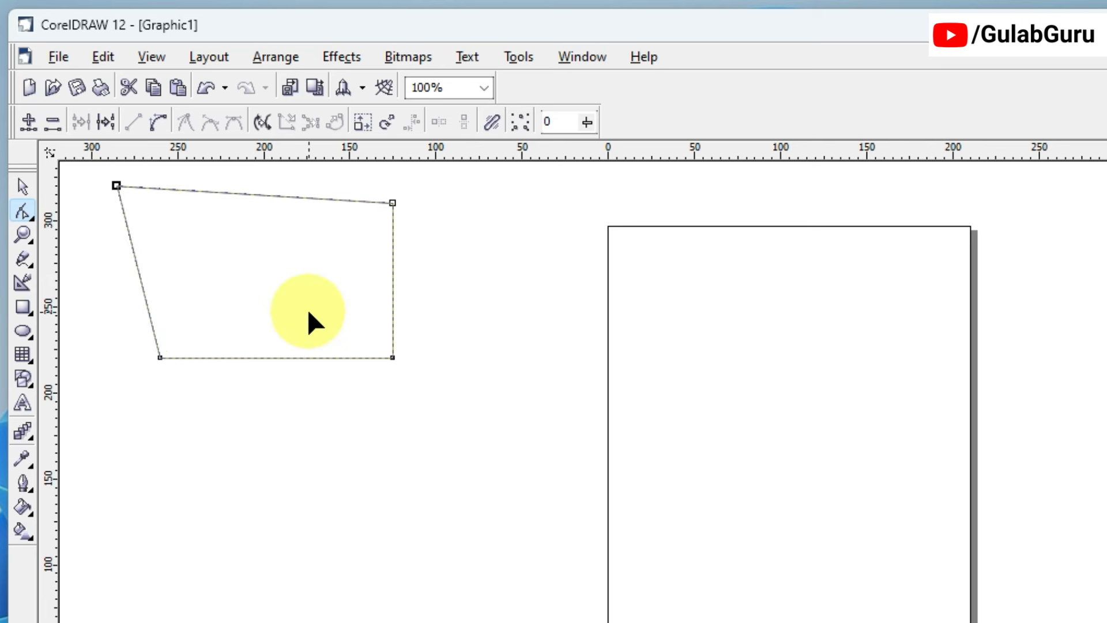
# Step: Add a node in the middle of the shape's upper edge and move it down about 55 mm to form a V
pyautogui.click(254, 192)
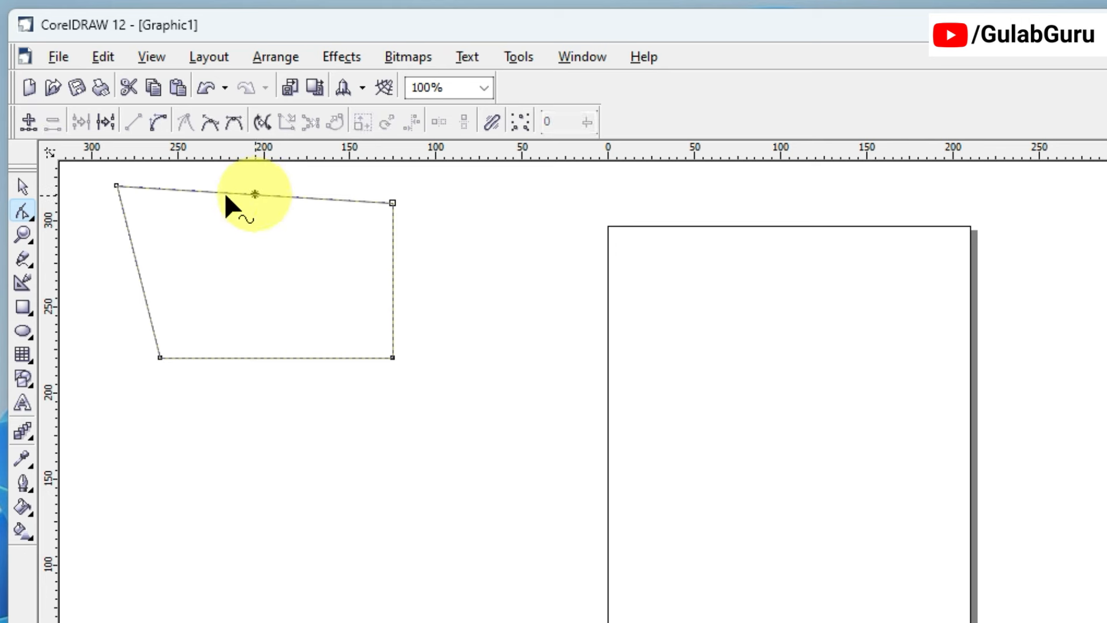
pyautogui.click(29, 120)
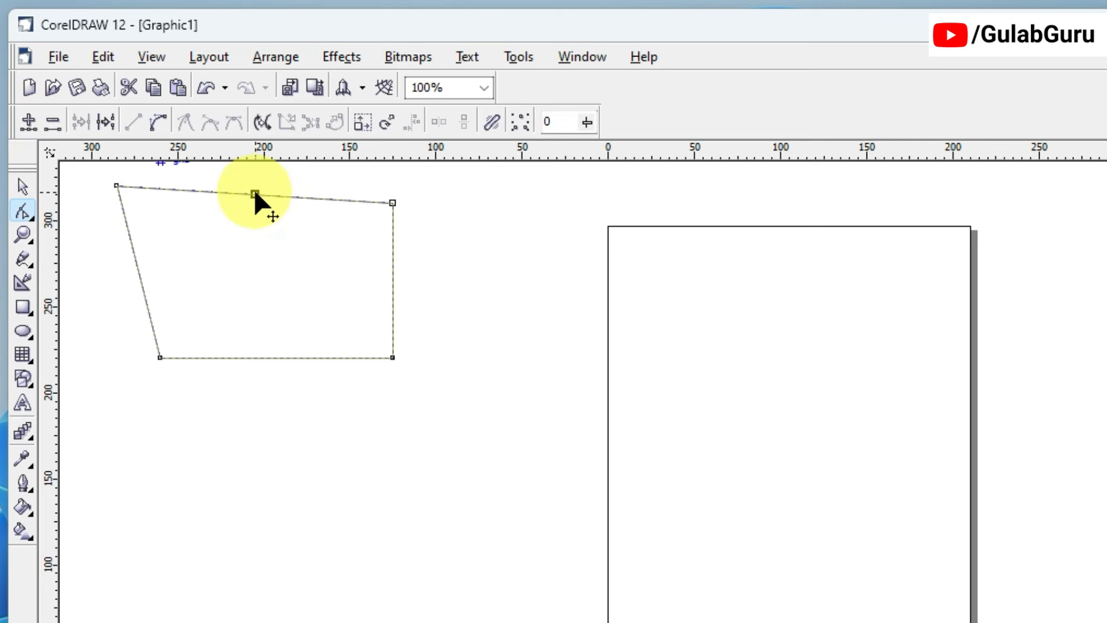
pyautogui.moveTo(254, 192); pyautogui.dragTo(271, 289)
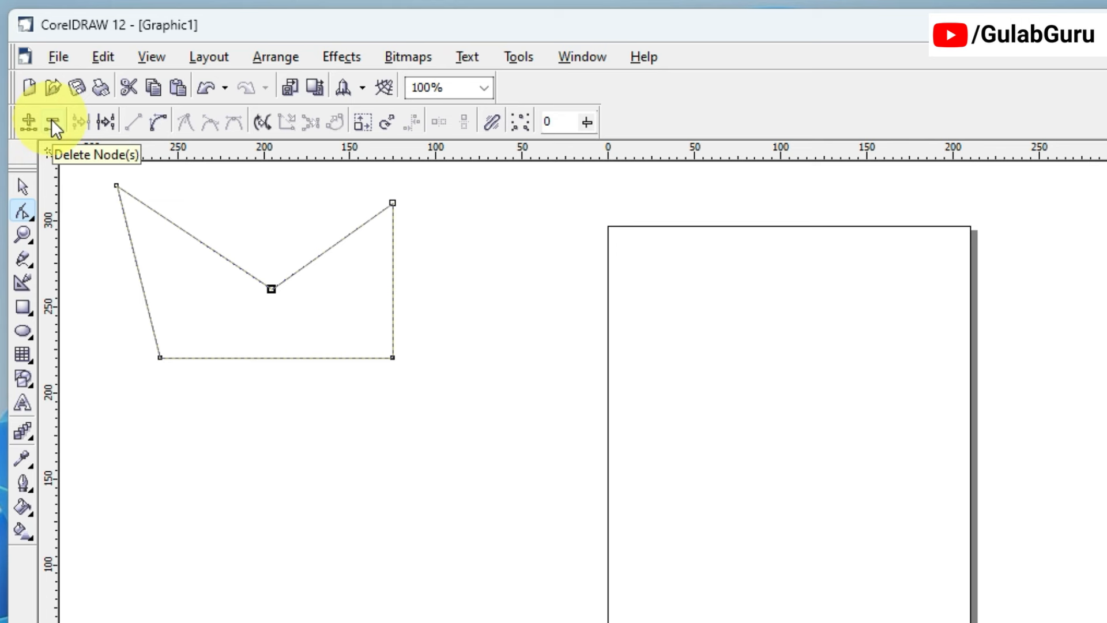
# Step: Delete the node at the bottom of the V in the shape's upper edge
pyautogui.click(357, 276)
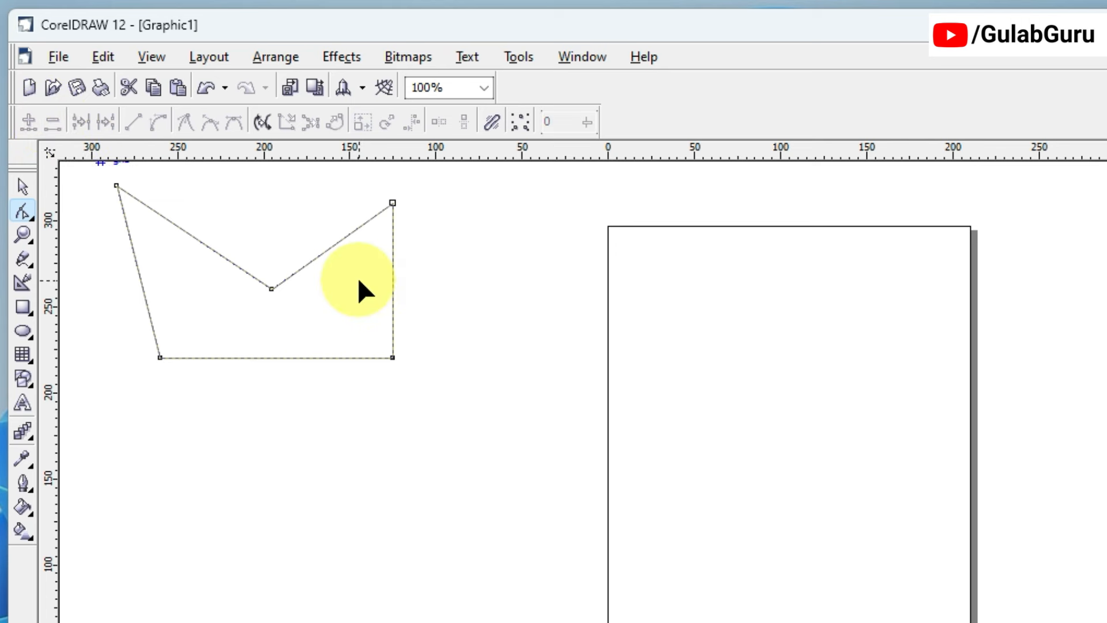
pyautogui.click(271, 288)
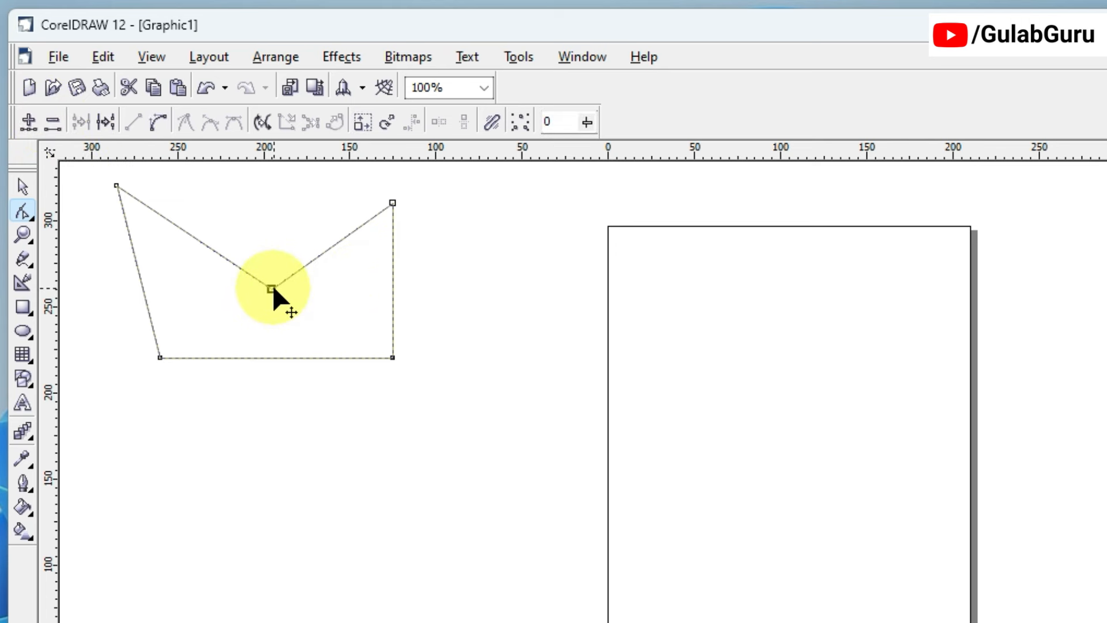
pyautogui.click(53, 123)
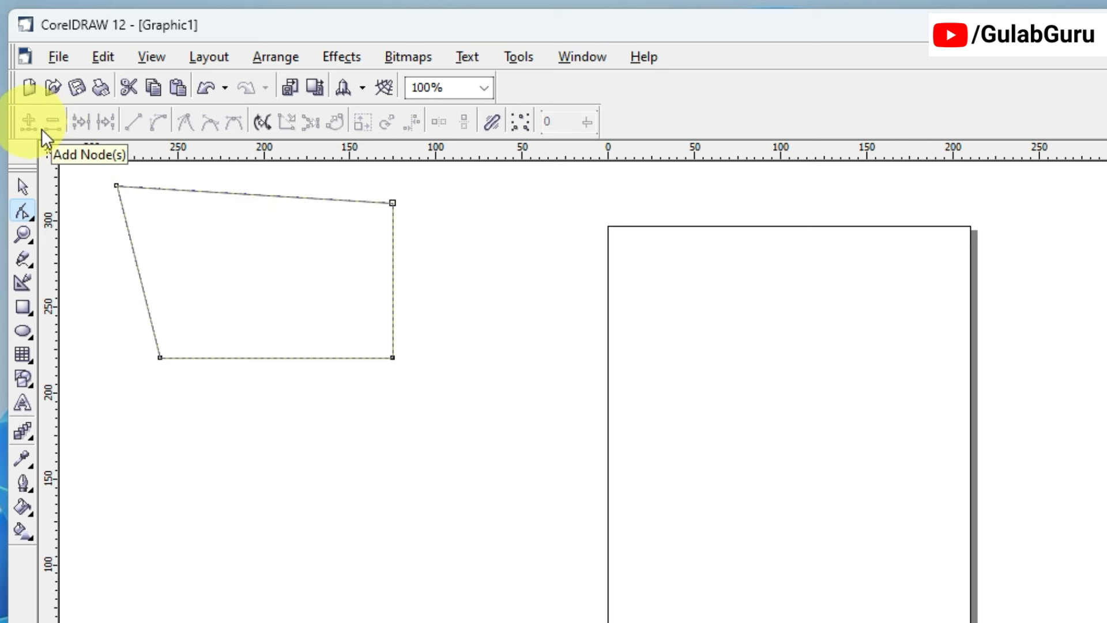
# Step: Delete the upper-left node, add a node on the diagonal edge, and move it to the corner position that completes the rectangle
pyautogui.click(116, 186)
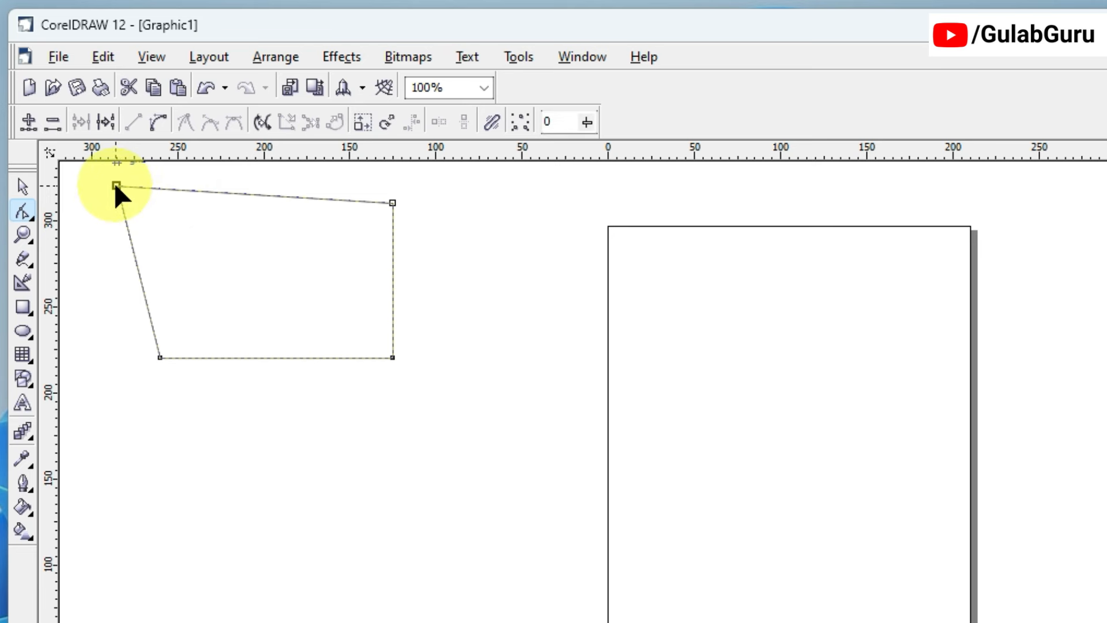
pyautogui.press('Delete')
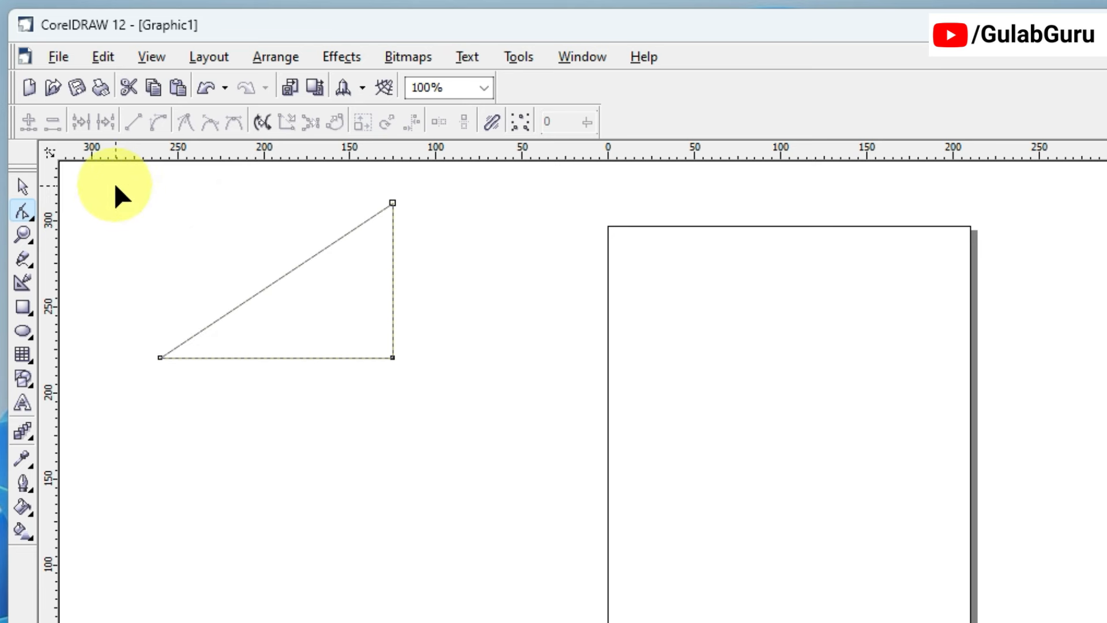
pyautogui.click(282, 276)
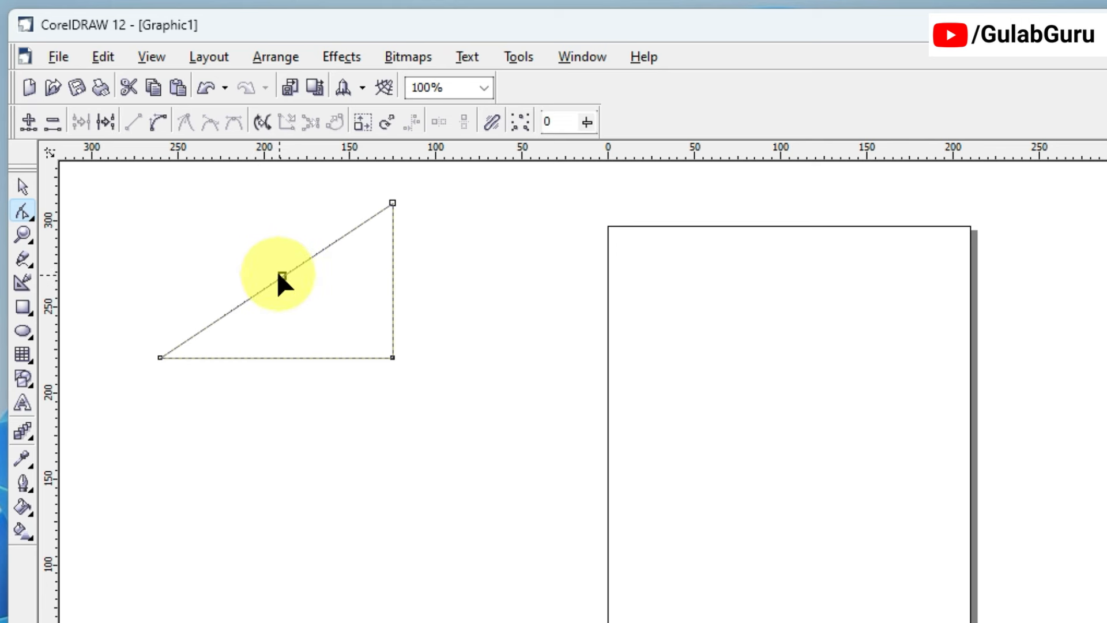
pyautogui.moveTo(280, 274); pyautogui.dragTo(160, 203)
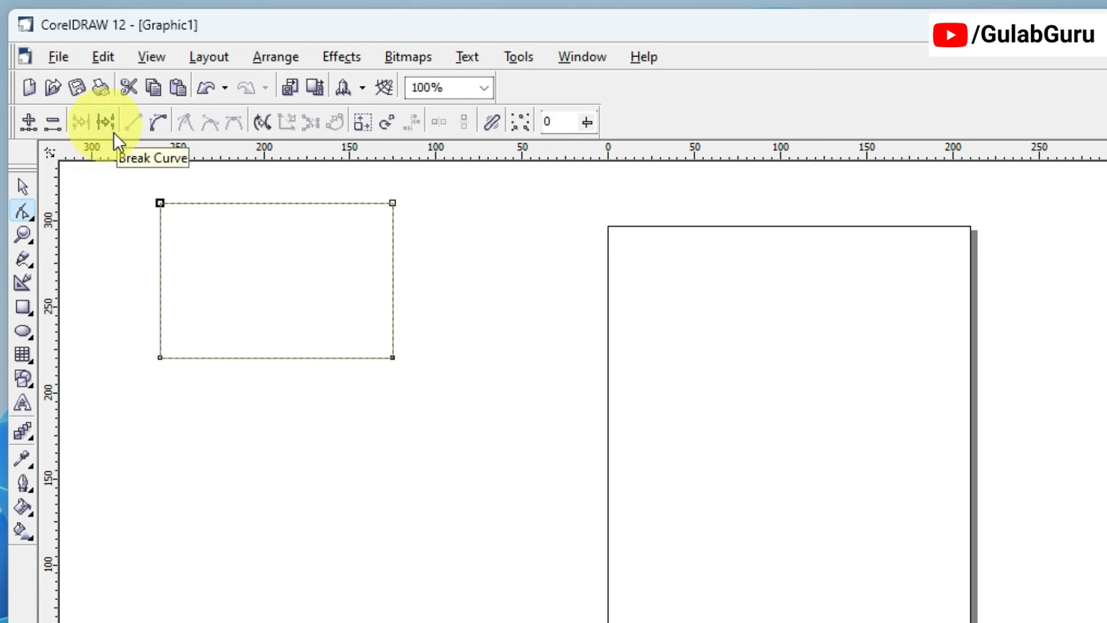
# Step: Break the curve at the rectangle's upper-left node and pull the two end nodes about 20 mm apart
pyautogui.click(161, 203)
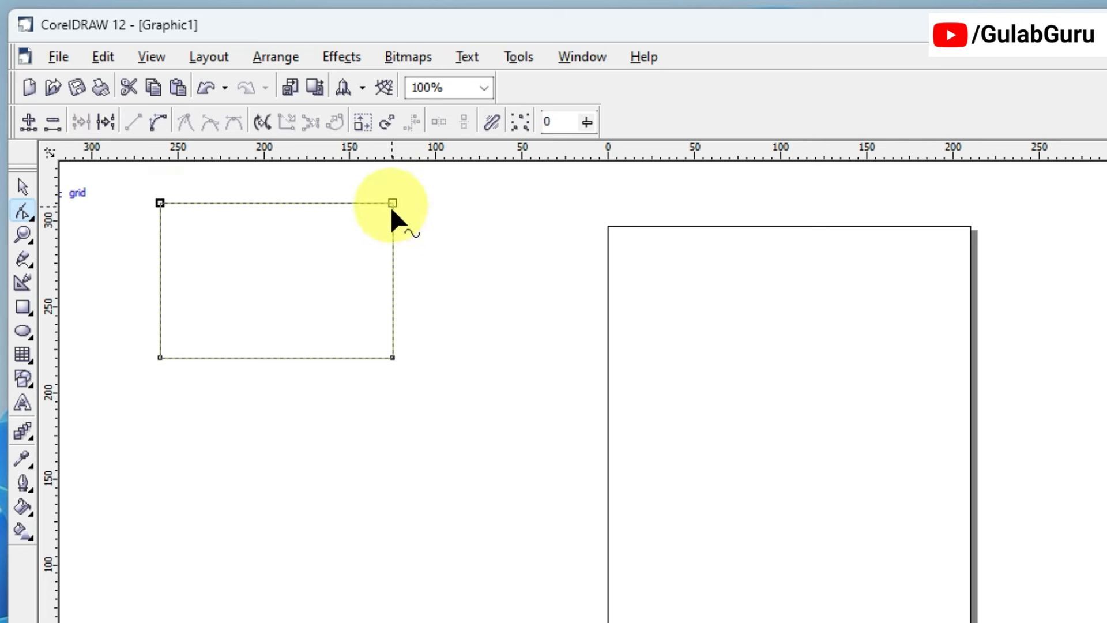
pyautogui.click(188, 228)
pyautogui.click(160, 203)
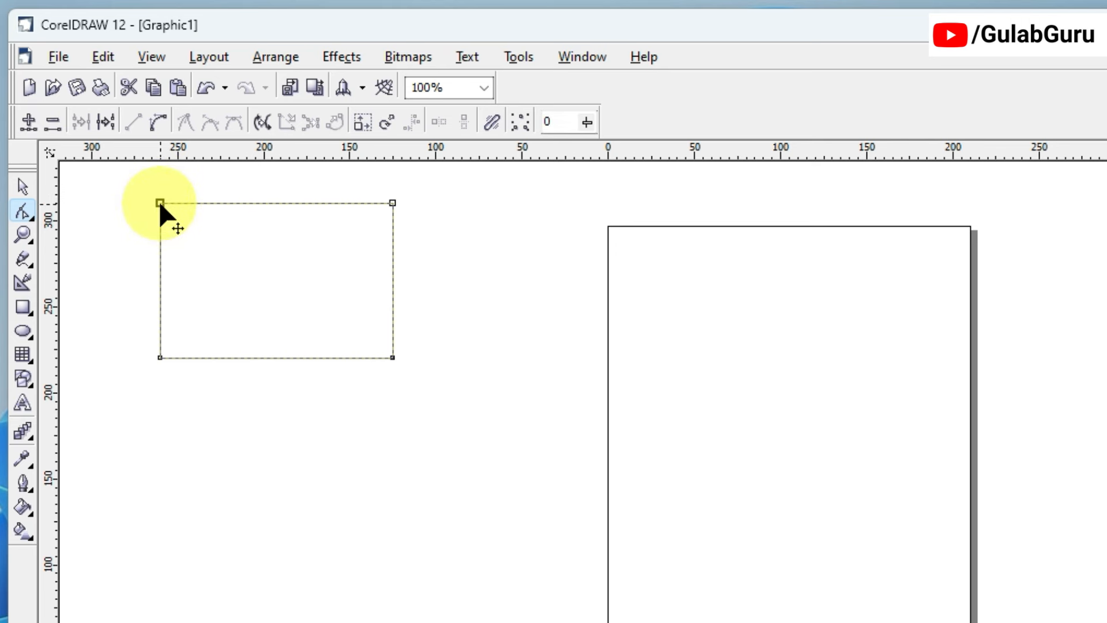
pyautogui.click(108, 124)
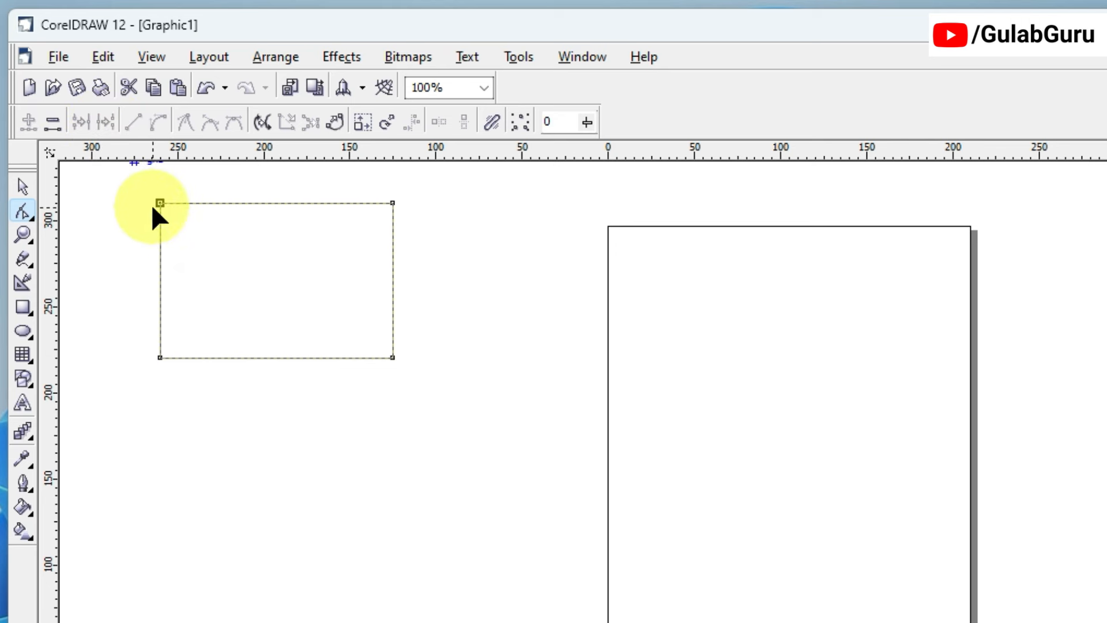
pyautogui.moveTo(156, 203); pyautogui.dragTo(151, 229)
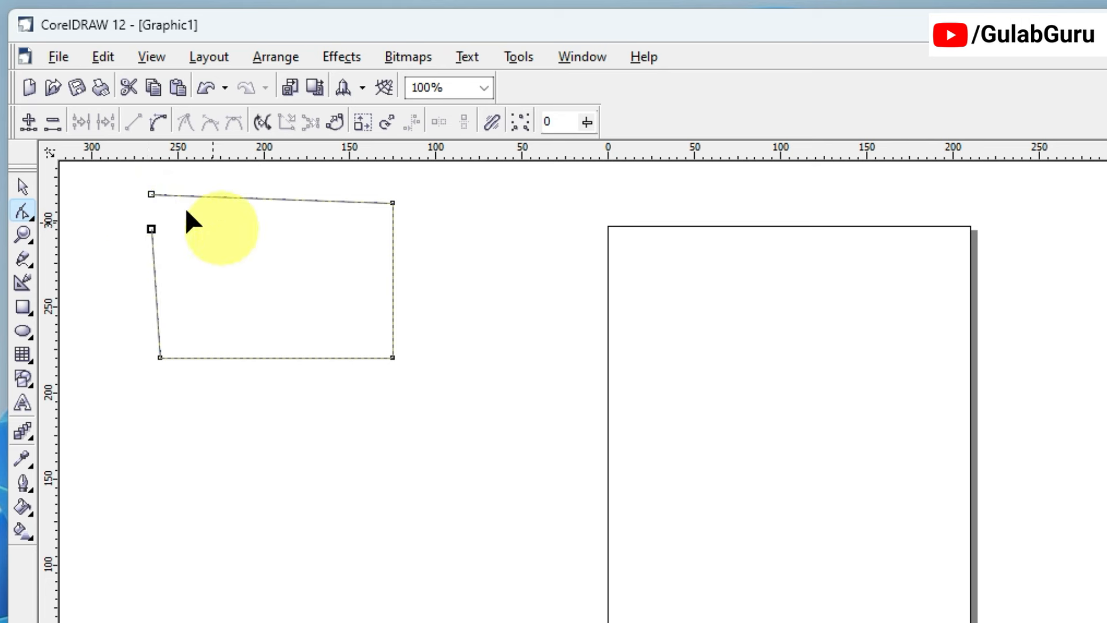
pyautogui.click(226, 247)
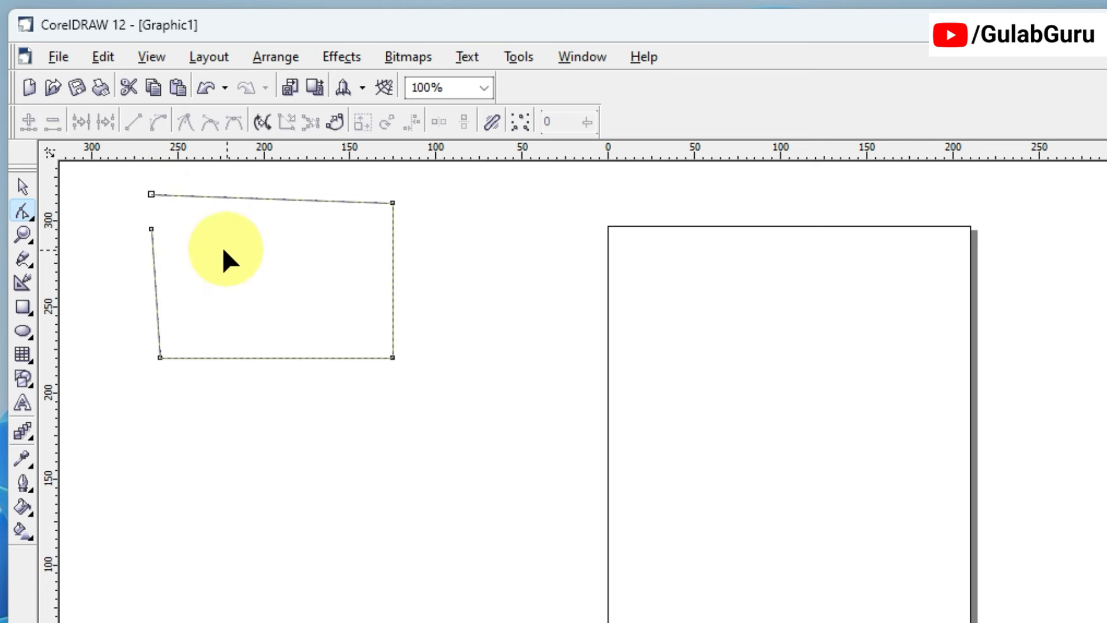
# Step: Select the two open end nodes at the shape's upper-left corner with a marquee and join them into one node
pyautogui.moveTo(118, 183); pyautogui.dragTo(199, 259)
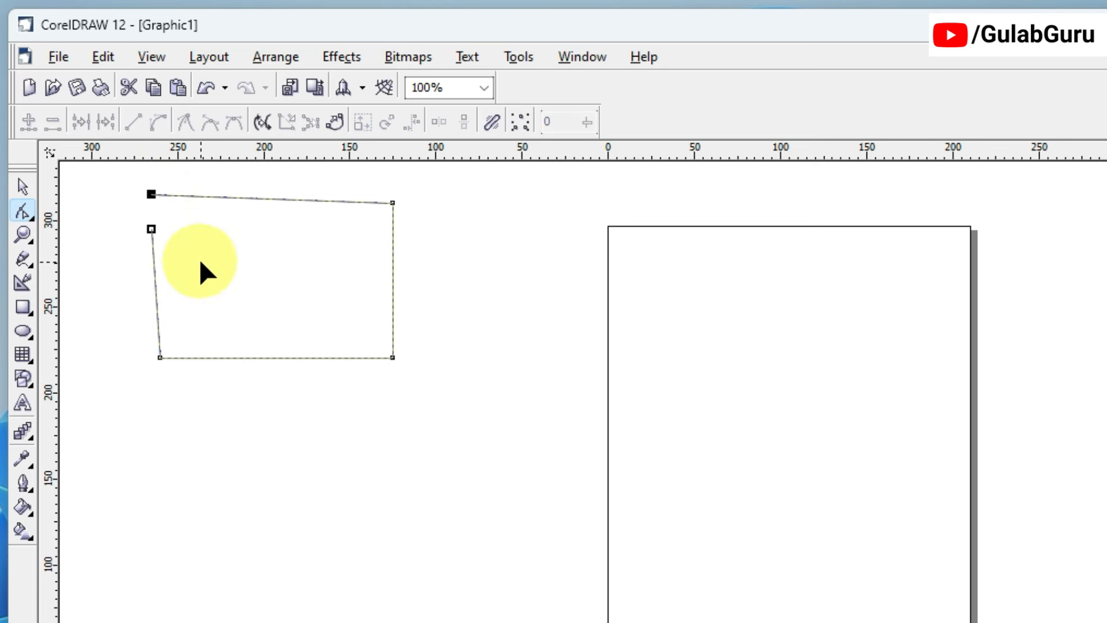
pyautogui.click(210, 260)
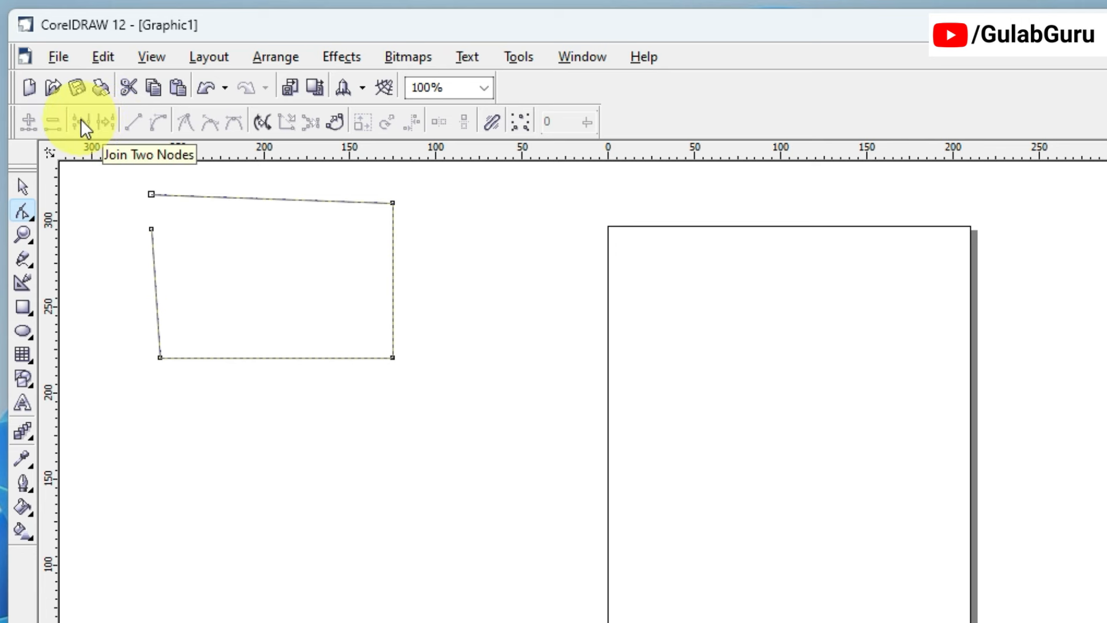
pyautogui.moveTo(125, 175); pyautogui.dragTo(177, 241)
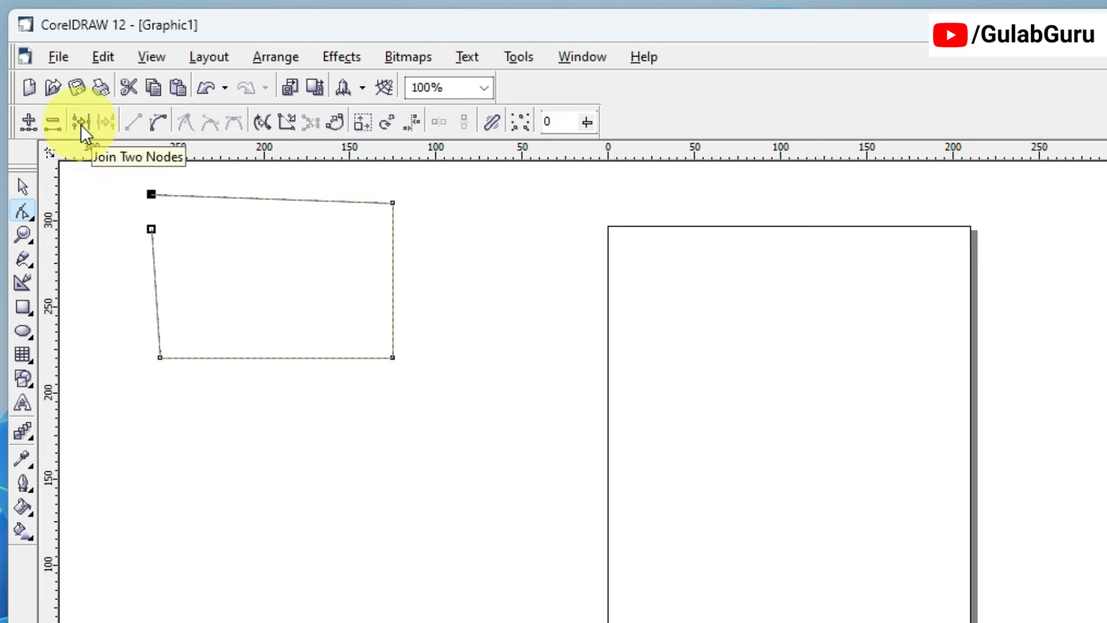
pyautogui.click(202, 238)
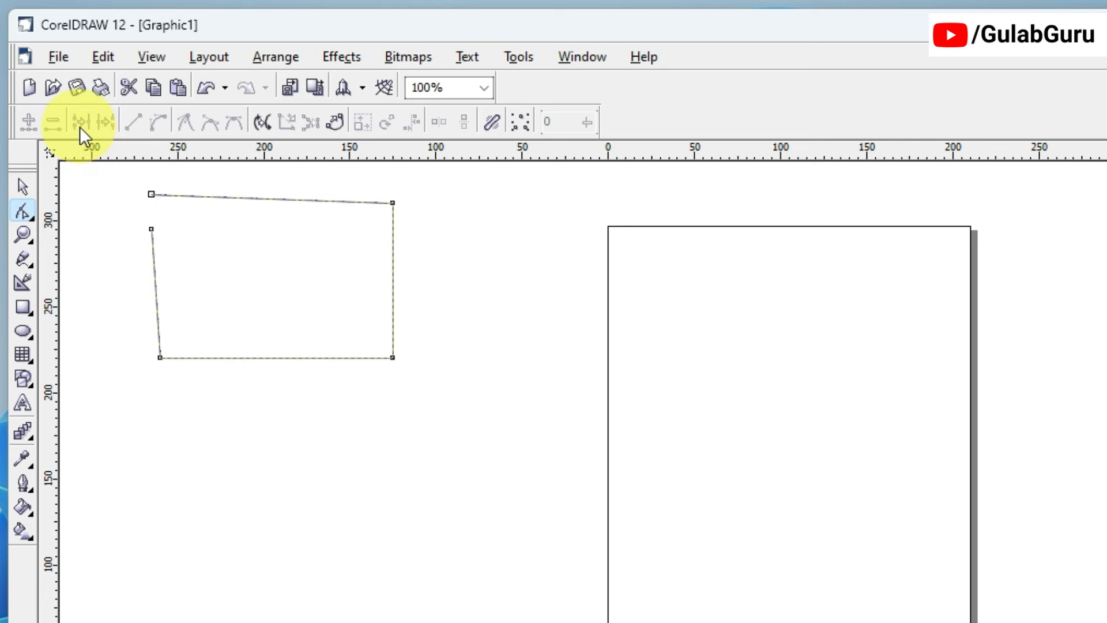
pyautogui.click(150, 227)
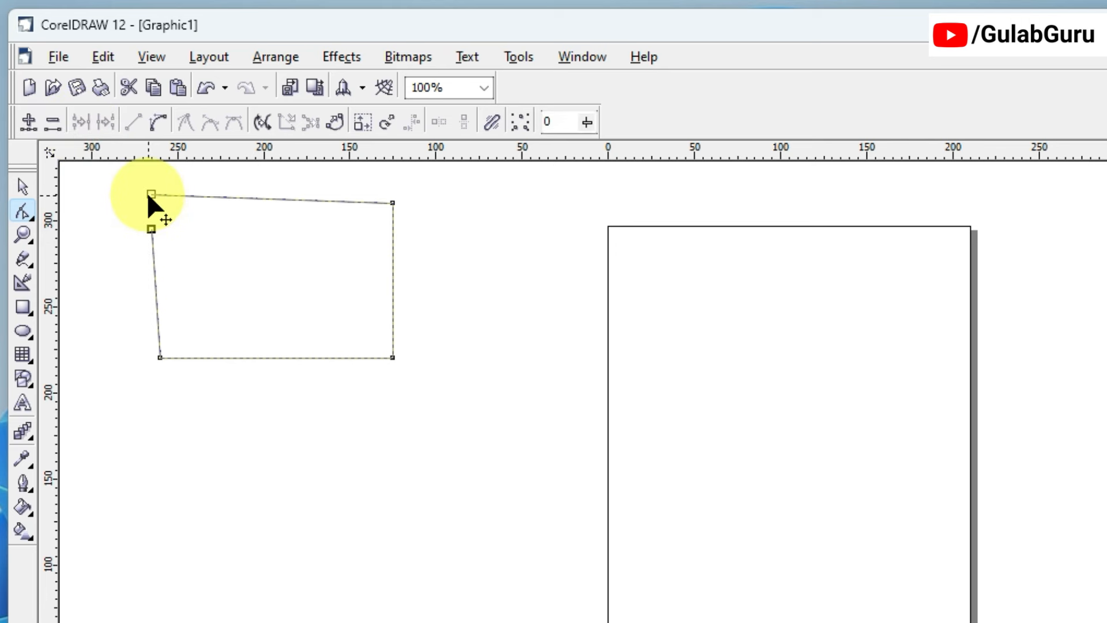
pyautogui.click(151, 195)
pyautogui.click(185, 231)
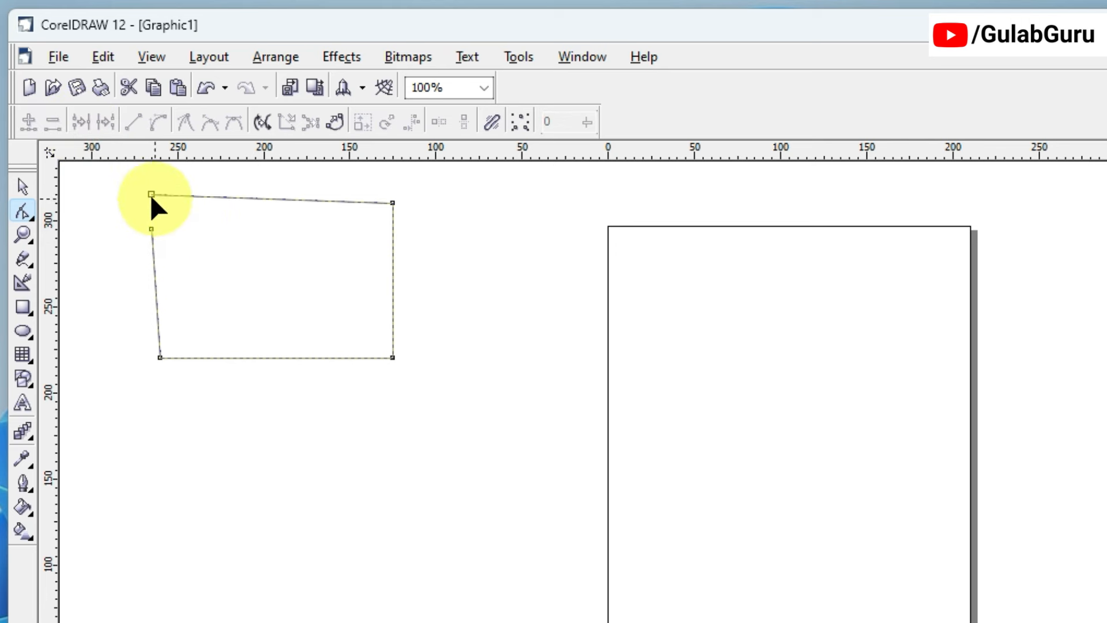
pyautogui.moveTo(115, 171); pyautogui.dragTo(191, 251)
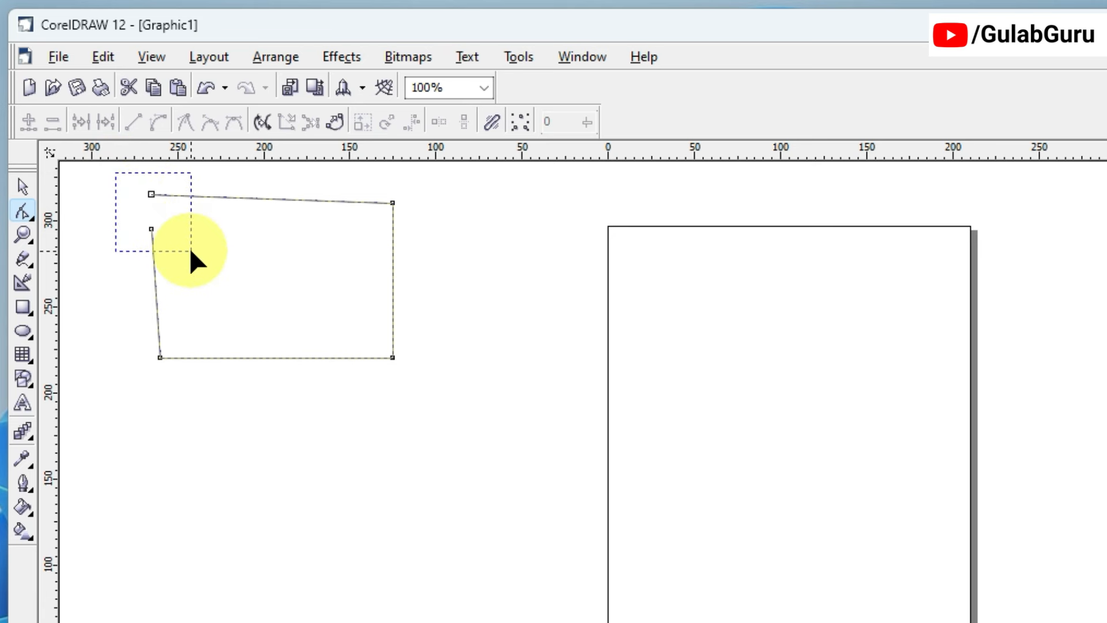
pyautogui.moveTo(191, 251); pyautogui.dragTo(190, 250)
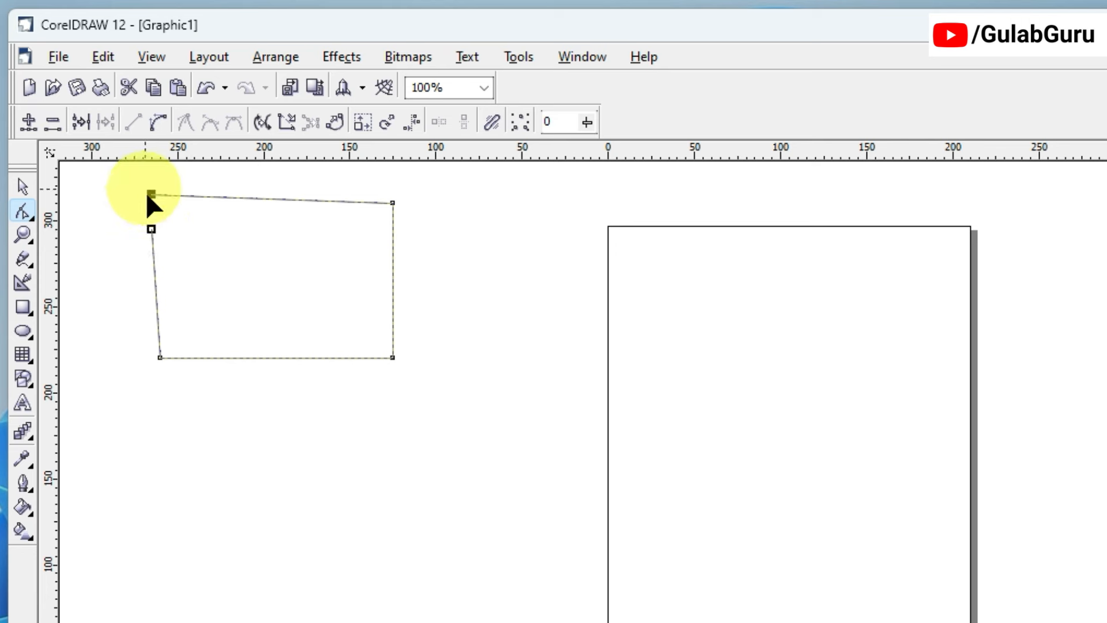
pyautogui.click(77, 121)
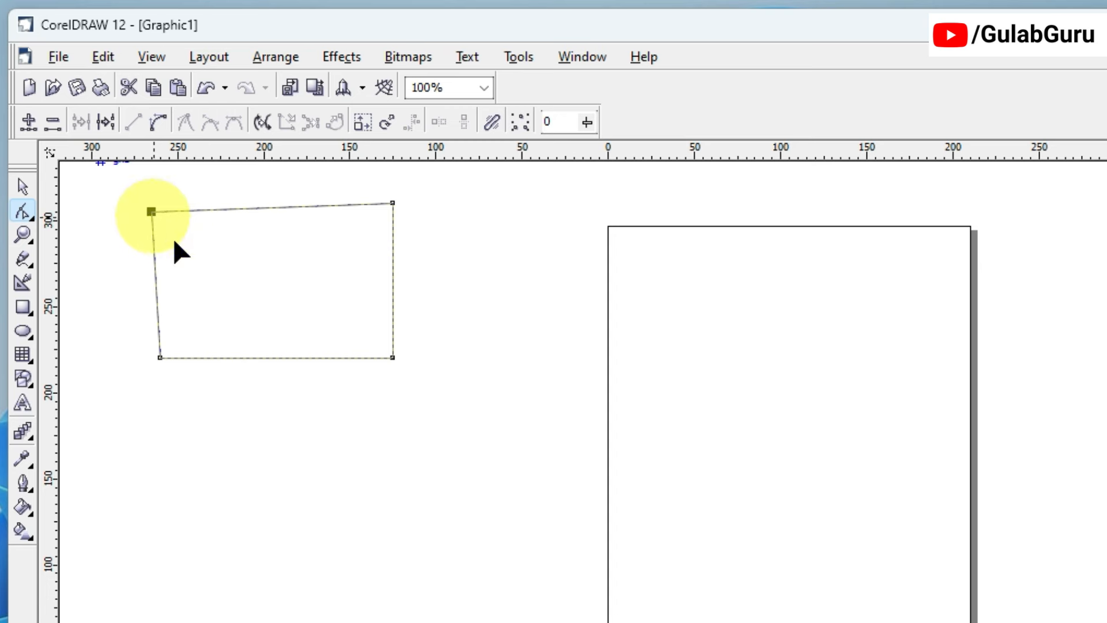
# Step: Break the curve at the joined upper-left node and move one end node about 20 mm up and 5 mm right
pyautogui.click(109, 122)
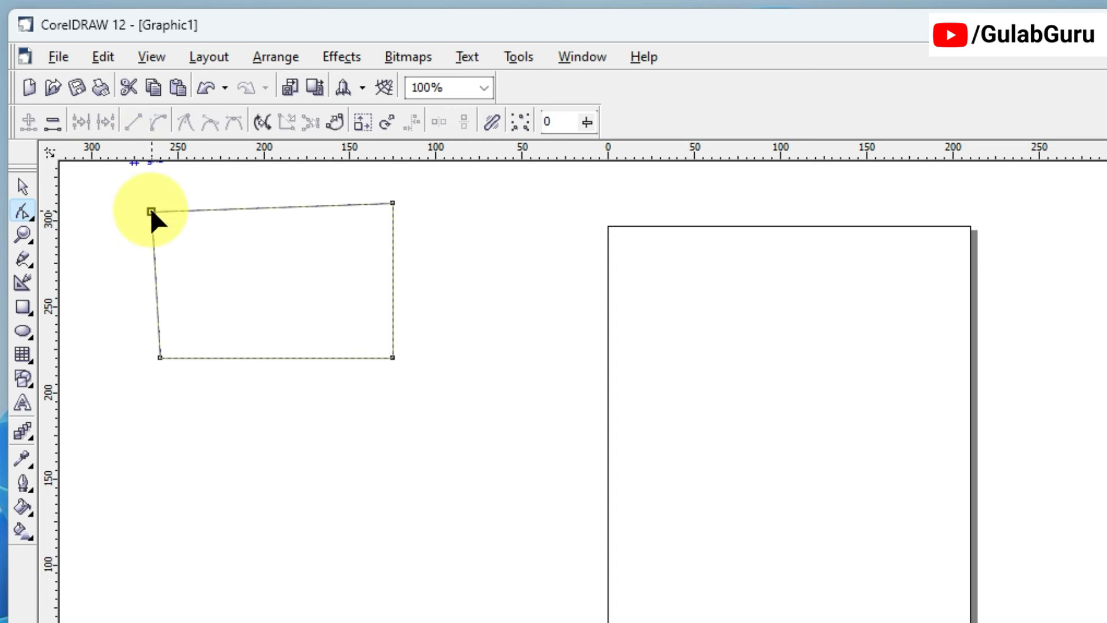
pyautogui.moveTo(151, 212); pyautogui.dragTo(160, 177)
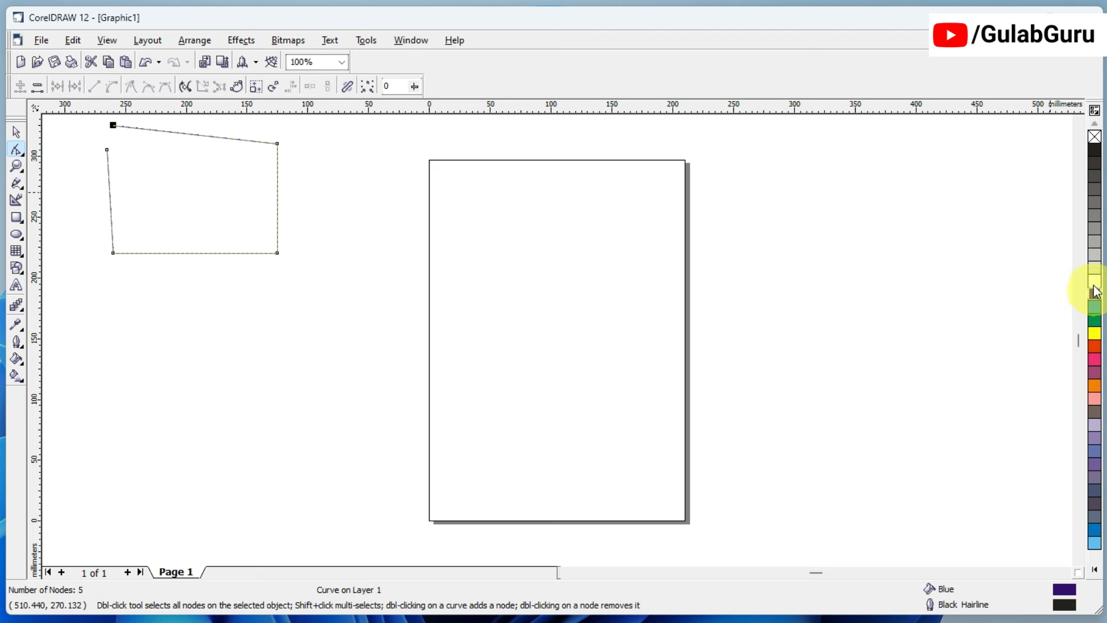
# Step: Try palette fills on the open curve, including White and 60% Black, and clear the fill
pyautogui.click(1095, 280)
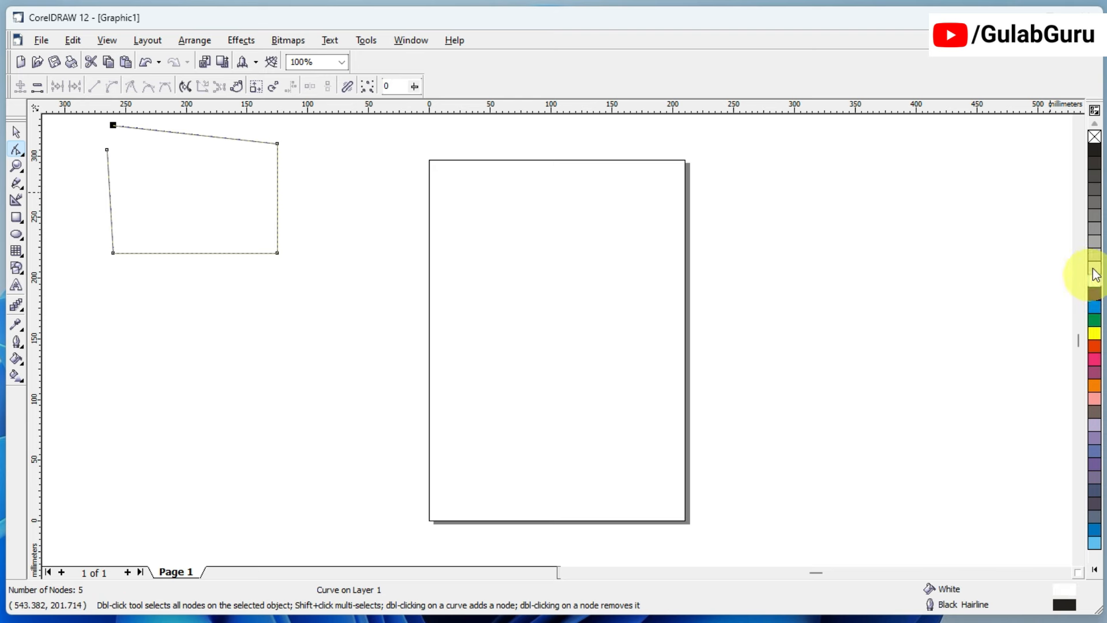
pyautogui.click(1095, 241)
pyautogui.click(1094, 202)
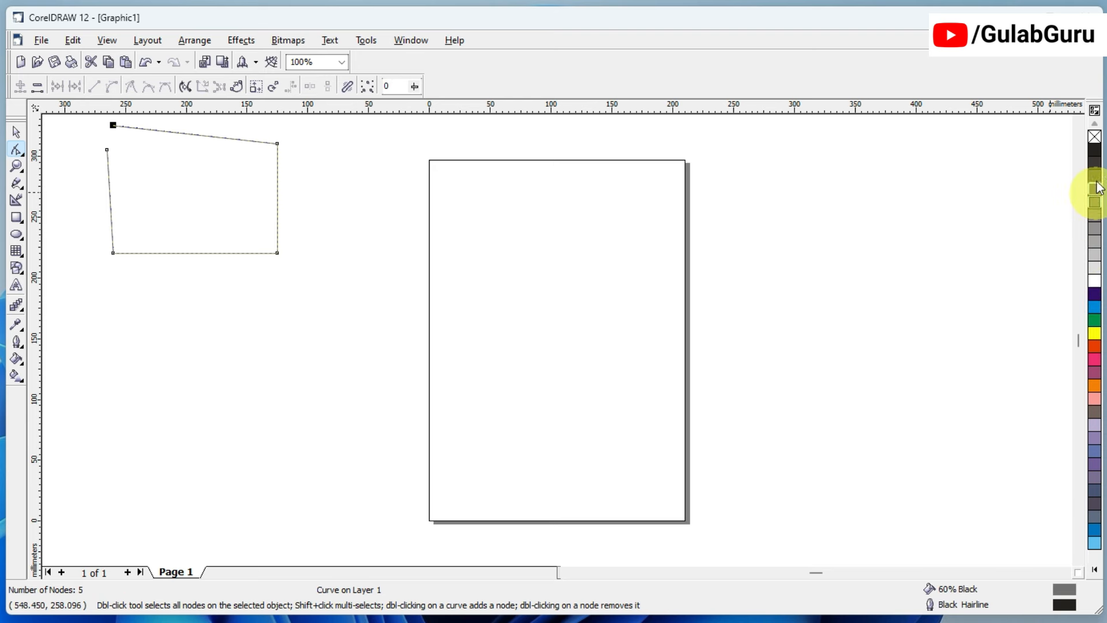
pyautogui.click(1095, 137)
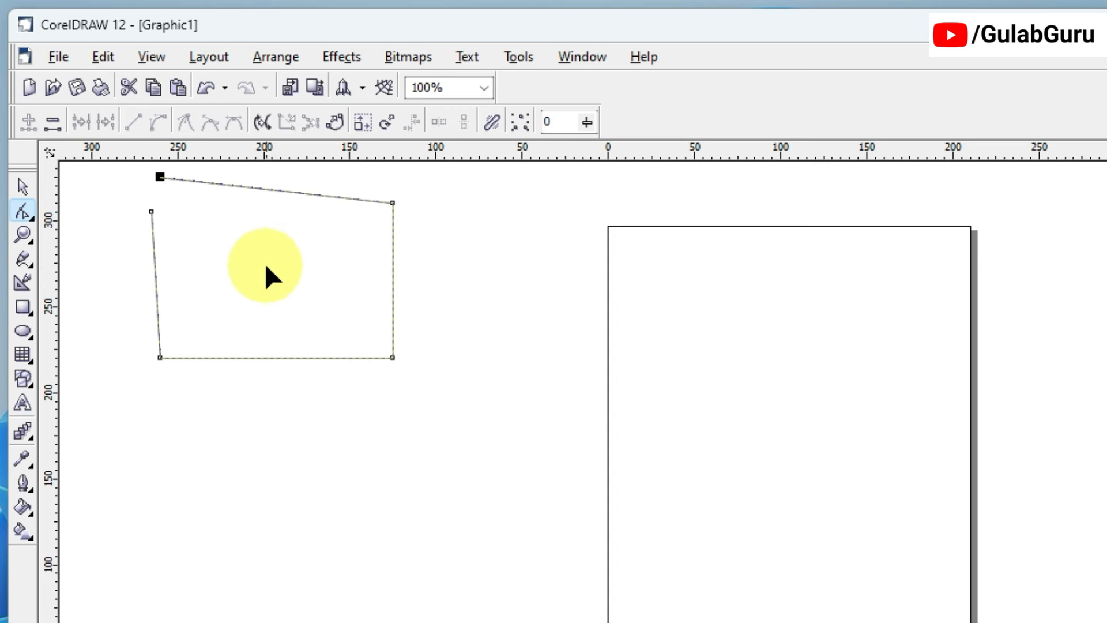
# Step: Marquee-select both open end nodes at the upper-left corner and join them to close the curve
pyautogui.moveTo(112, 164); pyautogui.dragTo(227, 242)
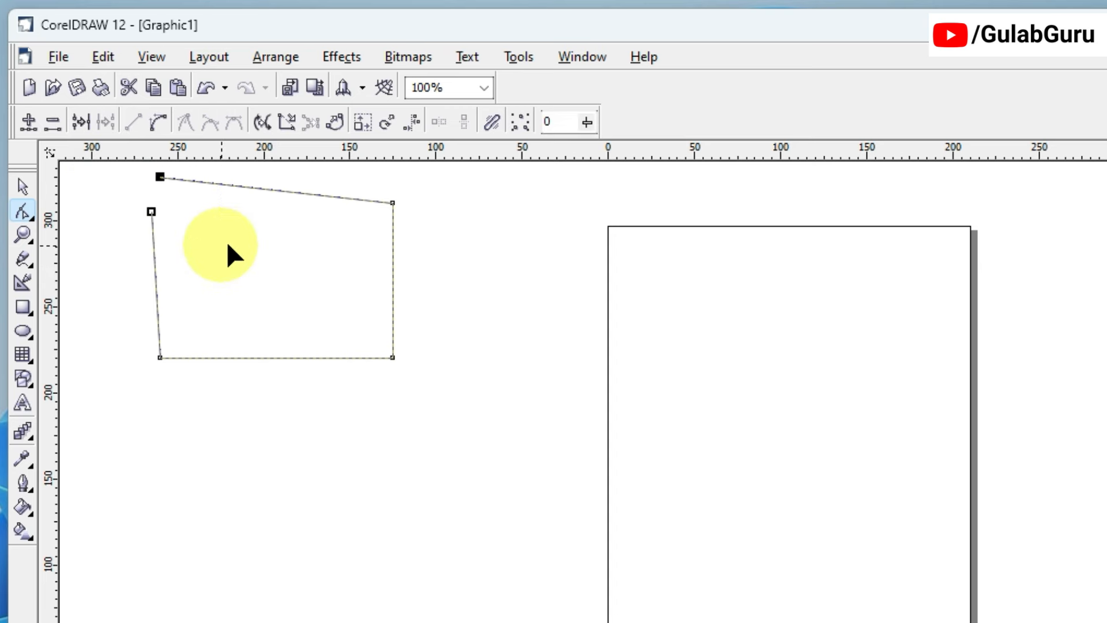
pyautogui.click(78, 120)
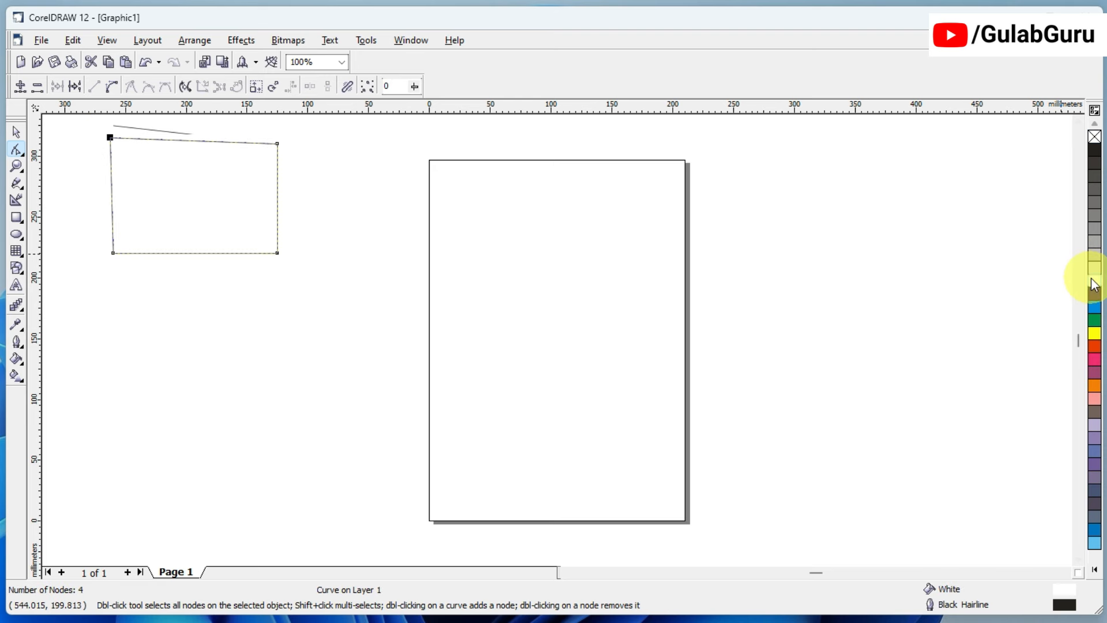
# Step: Fill the closed curve with Cyan to try the fill, and remove the fill again
pyautogui.click(1094, 254)
pyautogui.click(1095, 307)
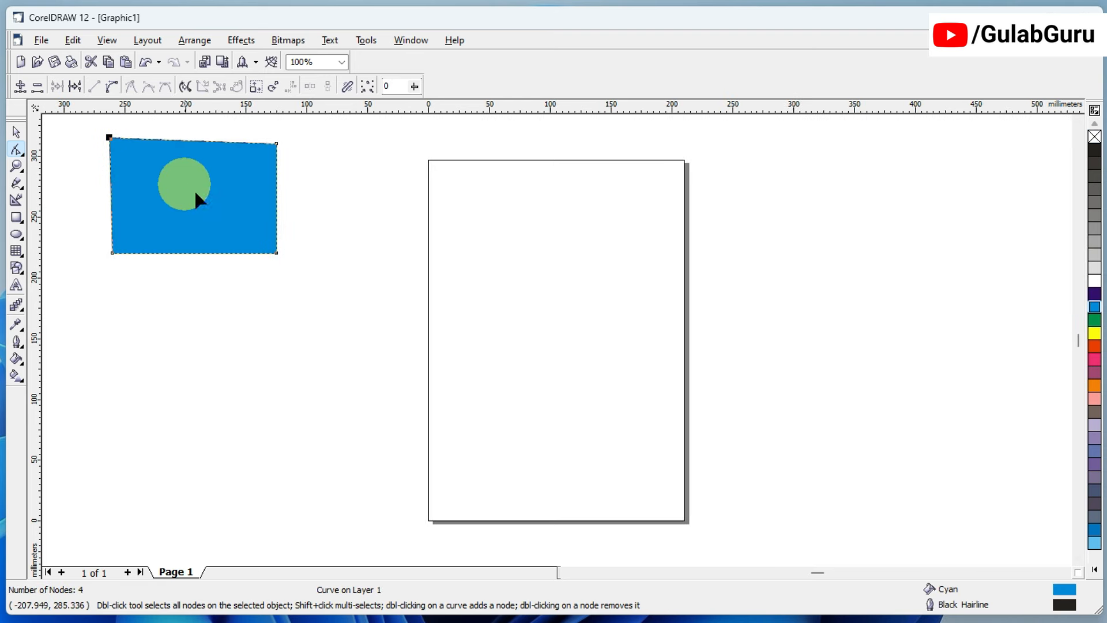
pyautogui.click(1095, 137)
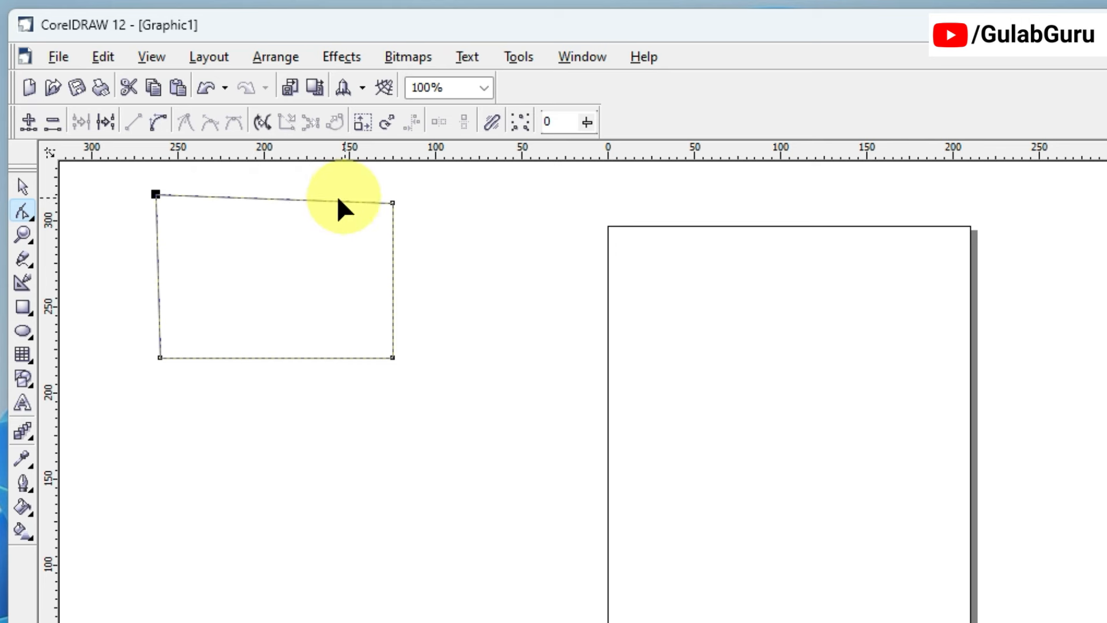
# Step: Try to bend the shape's left edge into an S-curve with its two control handles, and undo the changes
pyautogui.click(157, 123)
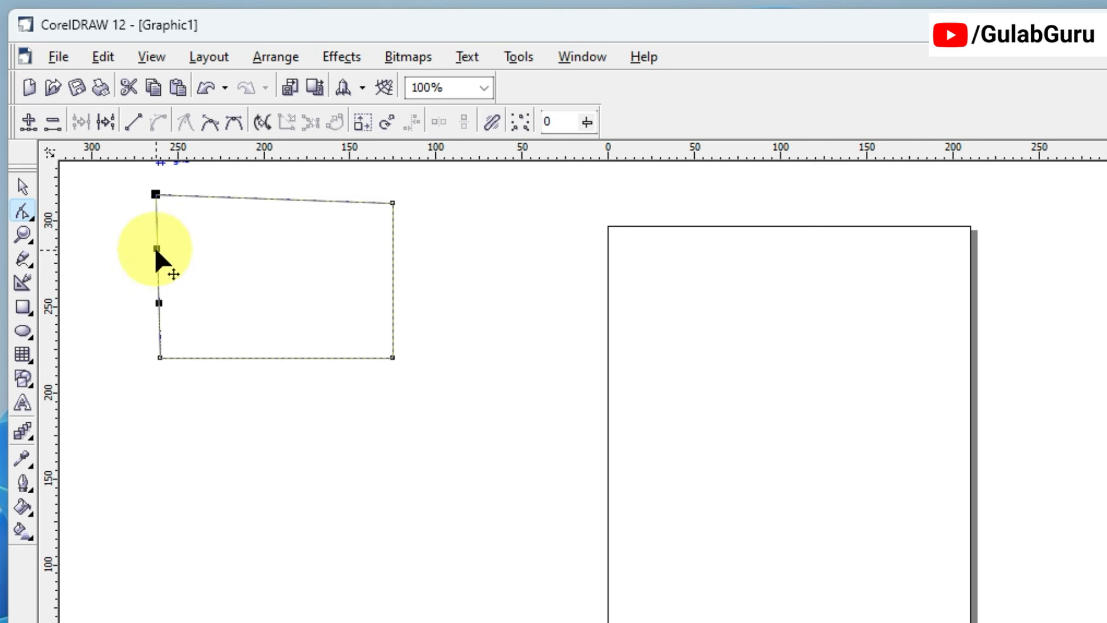
pyautogui.moveTo(157, 250); pyautogui.dragTo(297, 271)
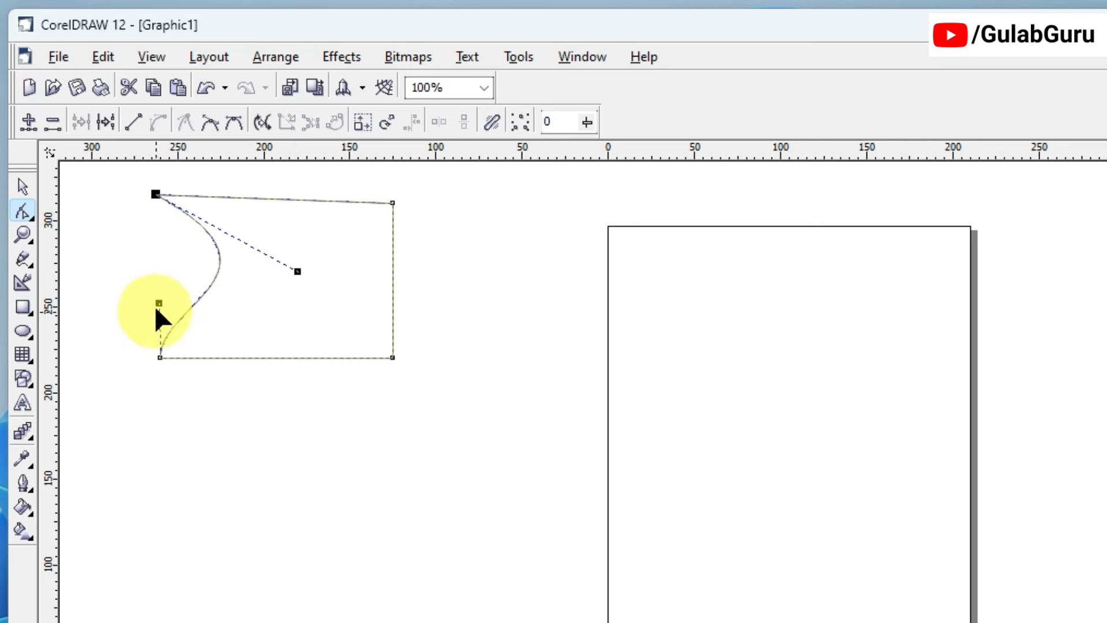
pyautogui.moveTo(159, 303); pyautogui.dragTo(116, 280)
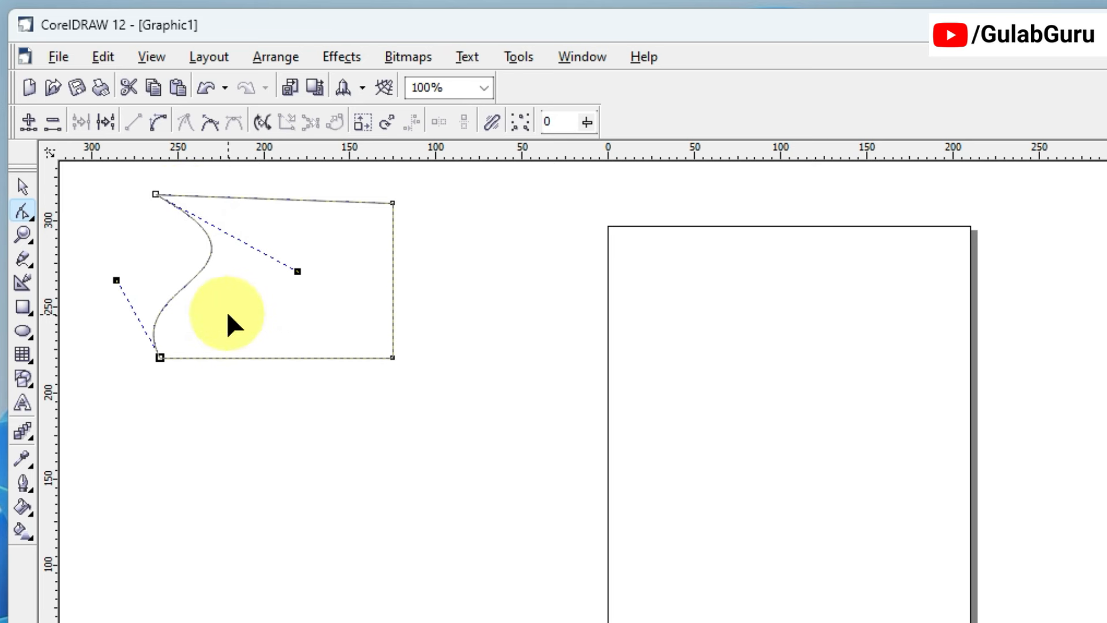
pyautogui.hotkey('ctrl', 'z')
pyautogui.hotkey('ctrl', 'z')
pyautogui.hotkey('ctrl', 'z')
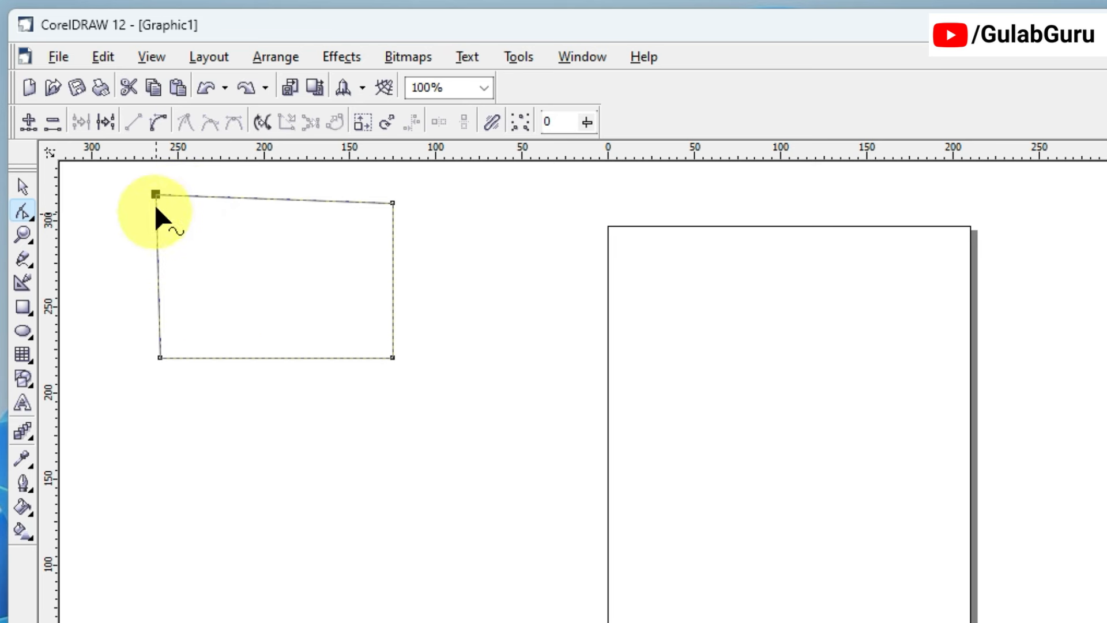
# Step: Delete the upper-left node, convert the resulting diagonal edge to a curve, and bend it into an S shape with both control handles
pyautogui.click(53, 123)
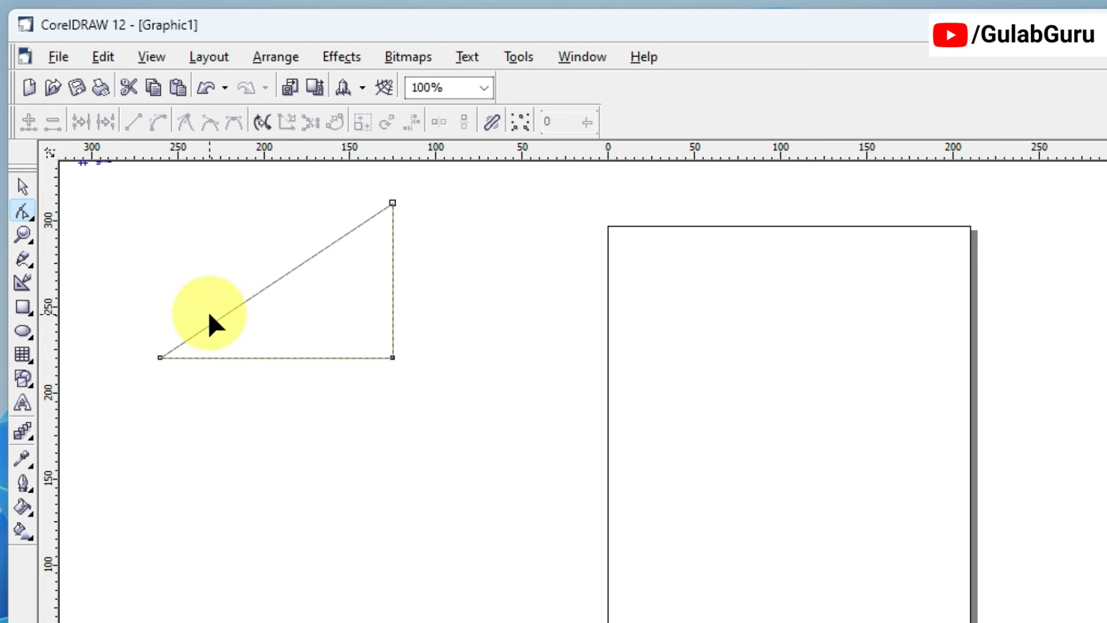
pyautogui.click(273, 282)
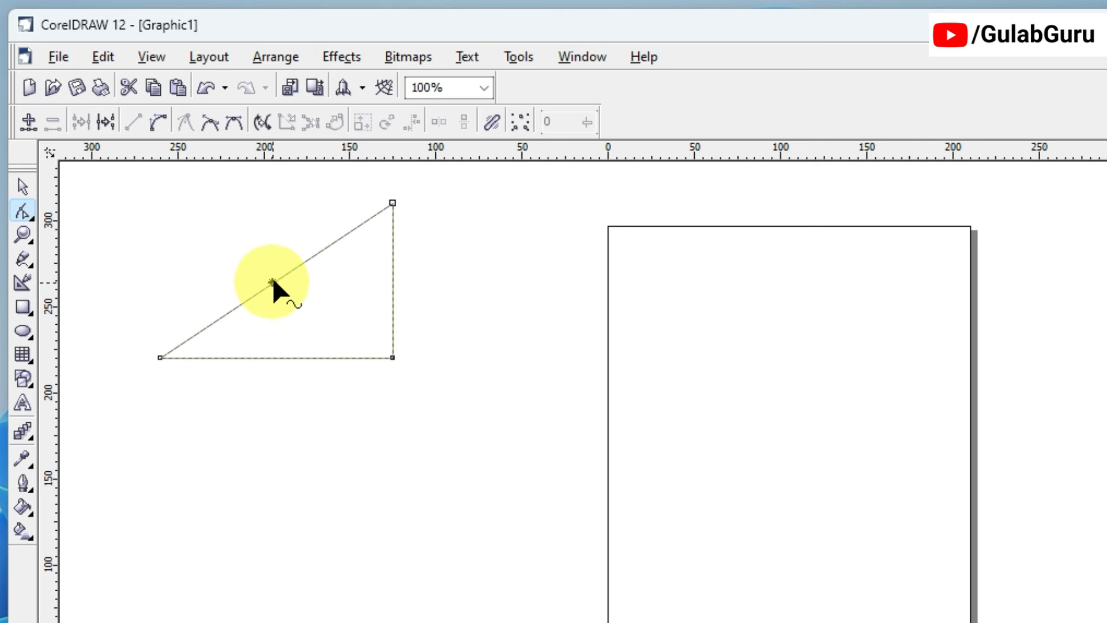
pyautogui.click(154, 122)
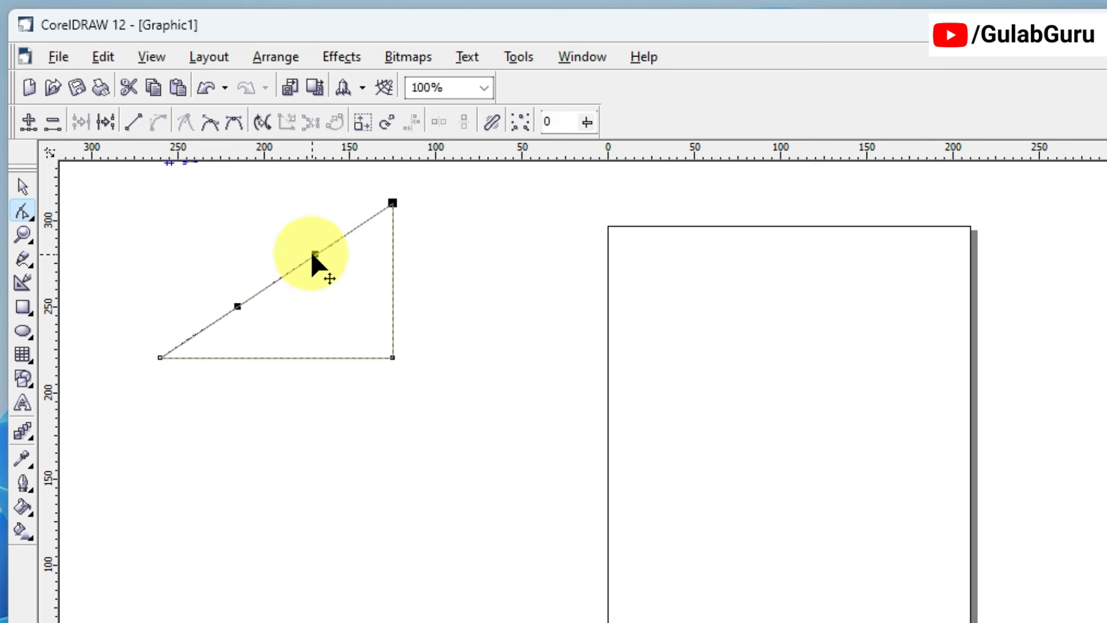
pyautogui.moveTo(314, 252); pyautogui.dragTo(352, 356)
pyautogui.moveTo(237, 306); pyautogui.dragTo(211, 237)
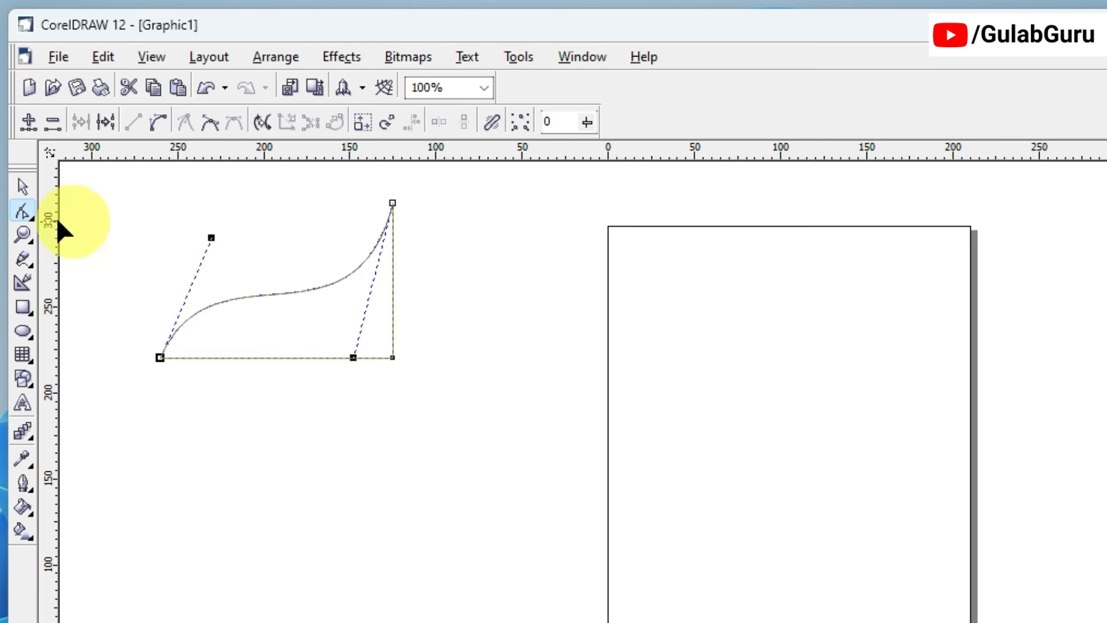
# Step: Select the upper-right node and move the control handle of its S-curve about 25 mm down
pyautogui.click(32, 213)
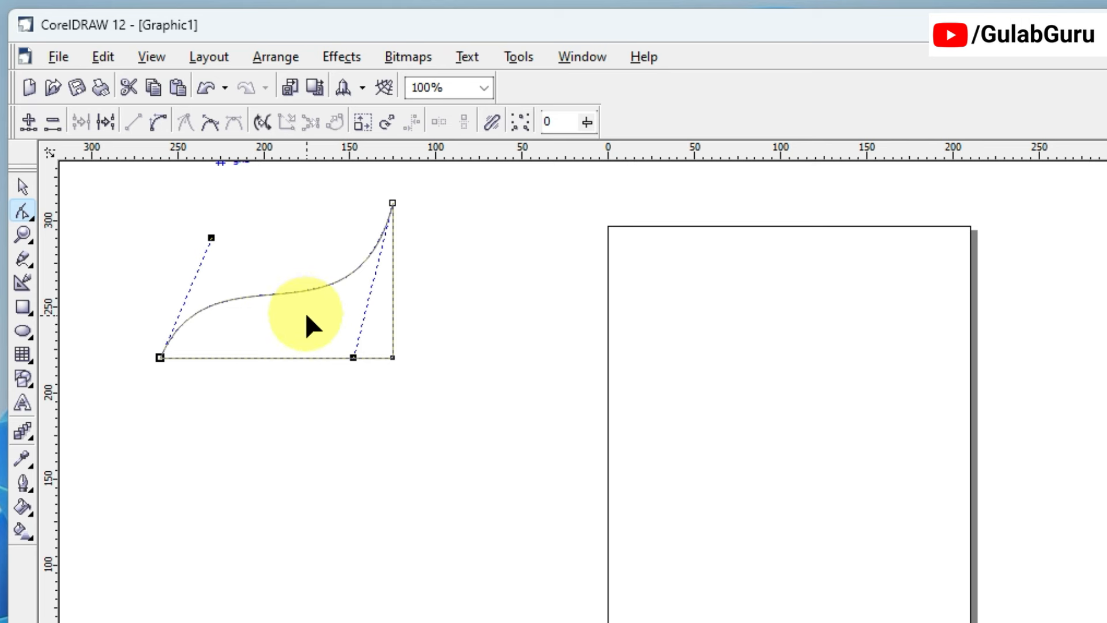
pyautogui.click(362, 368)
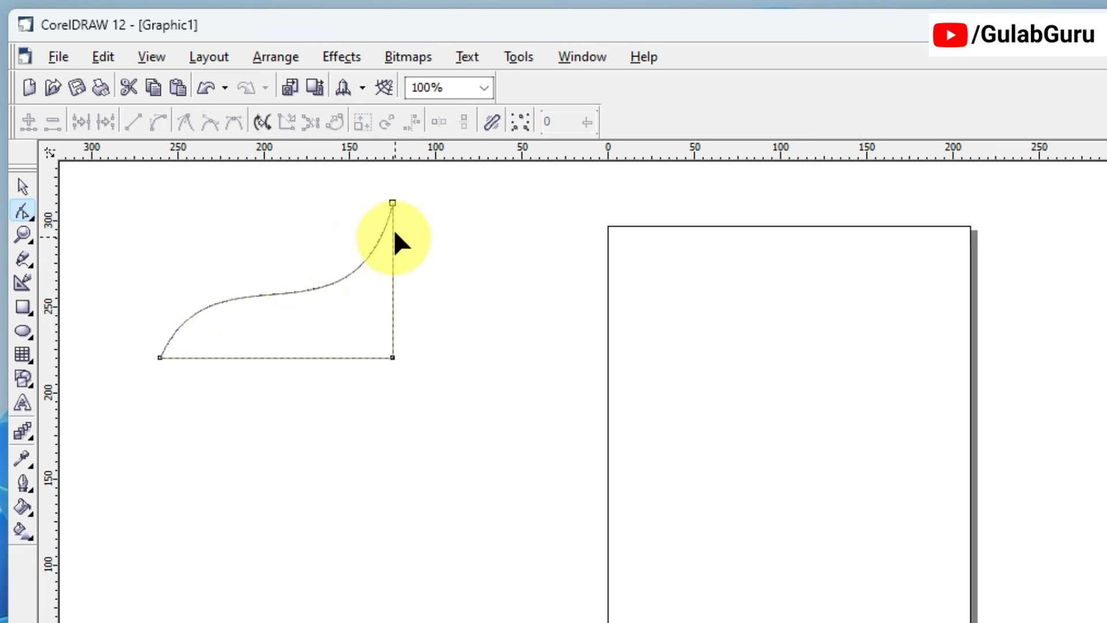
pyautogui.click(392, 204)
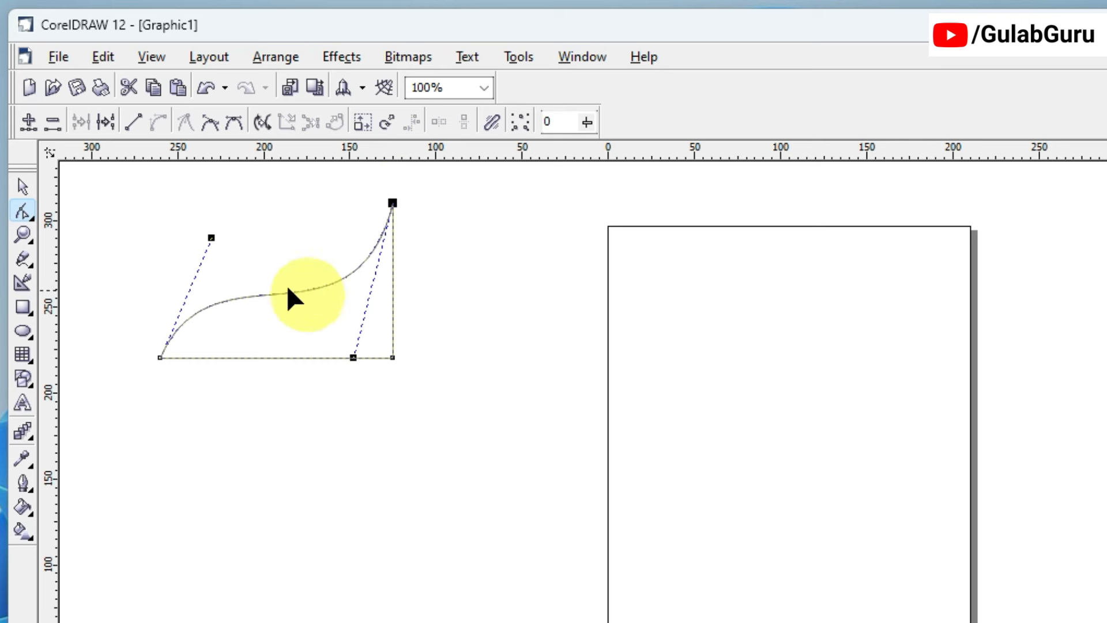
pyautogui.click(362, 369)
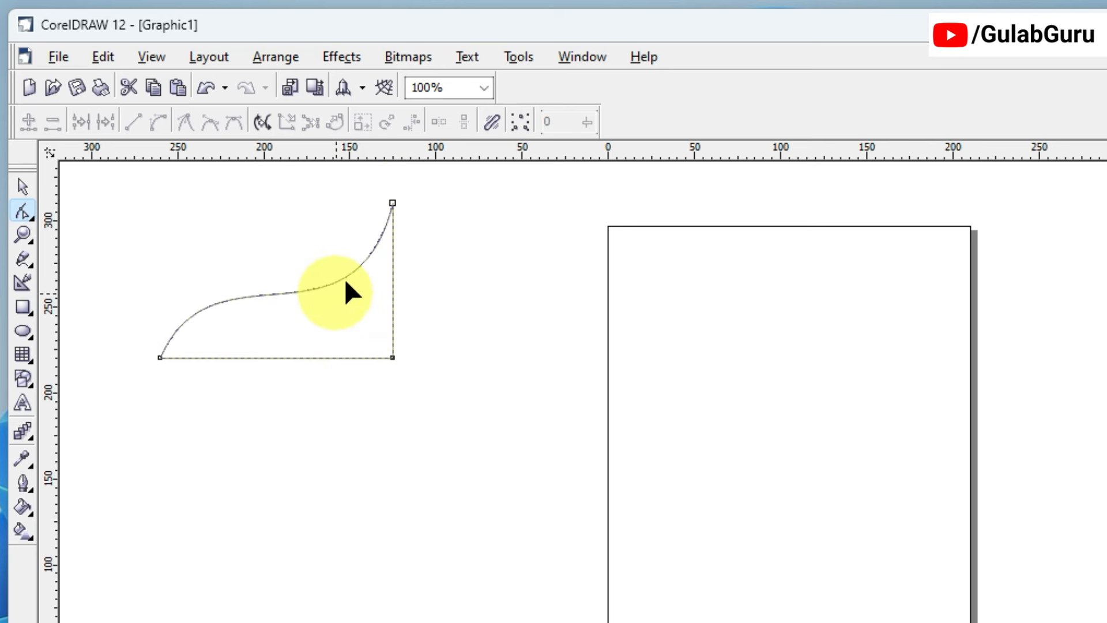
pyautogui.click(392, 203)
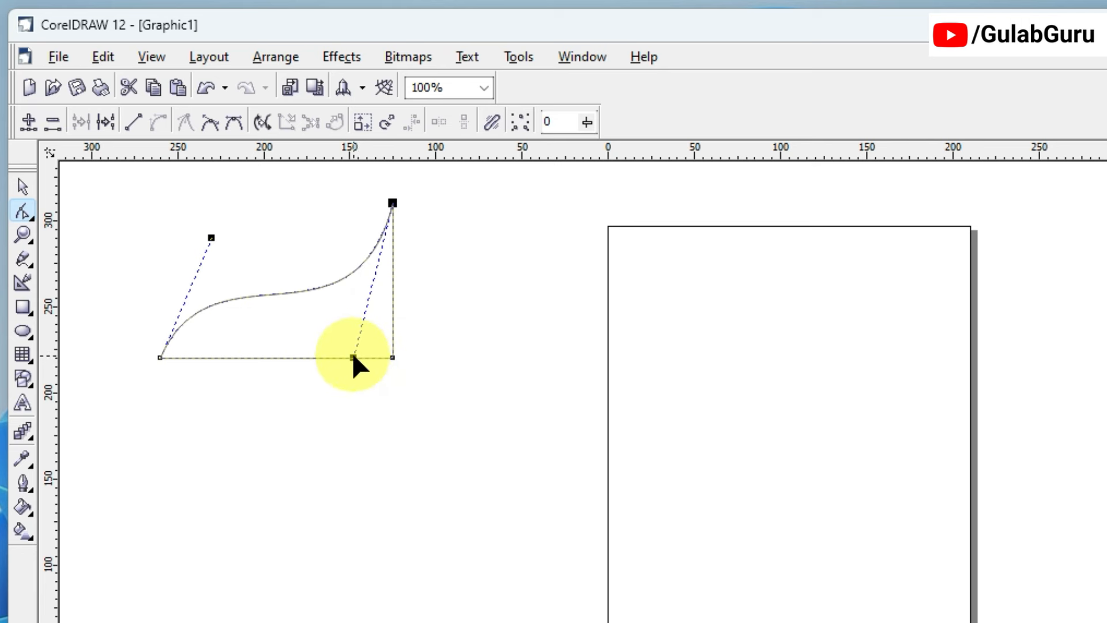
pyautogui.moveTo(353, 358); pyautogui.dragTo(349, 400)
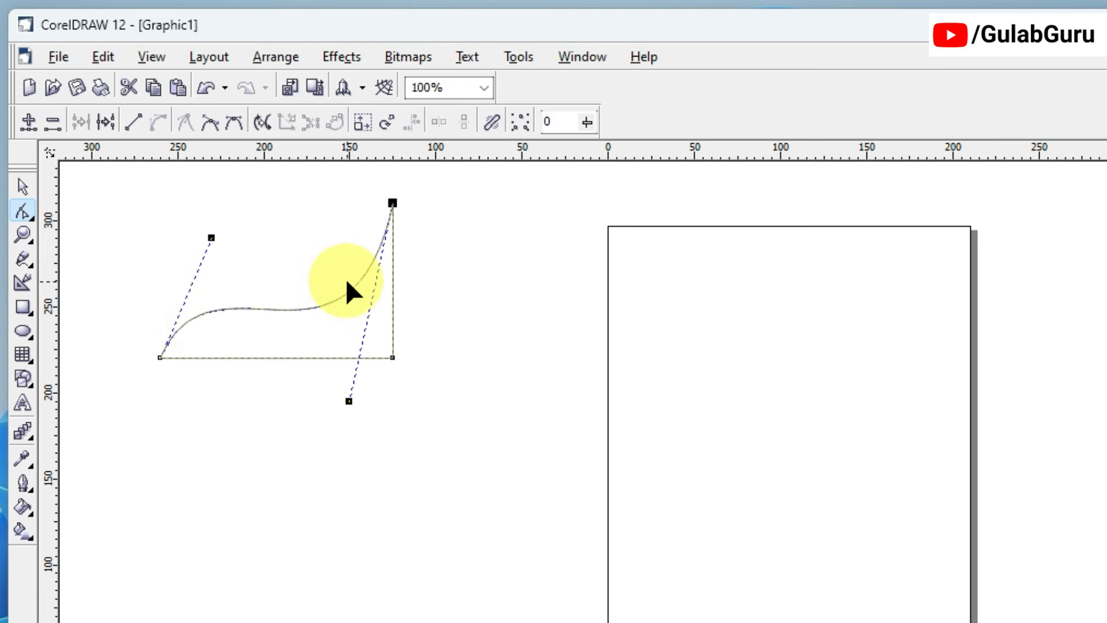
# Step: Convert the straight vertical right edge to a curve and bulge it outward with its two control handles
pyautogui.click(392, 298)
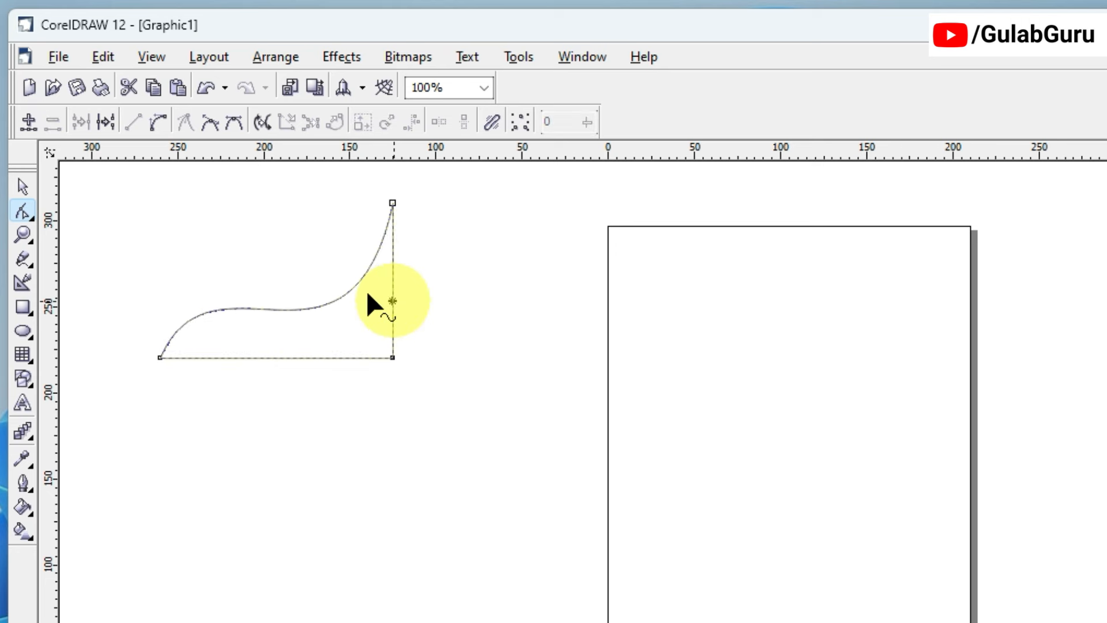
pyautogui.click(157, 122)
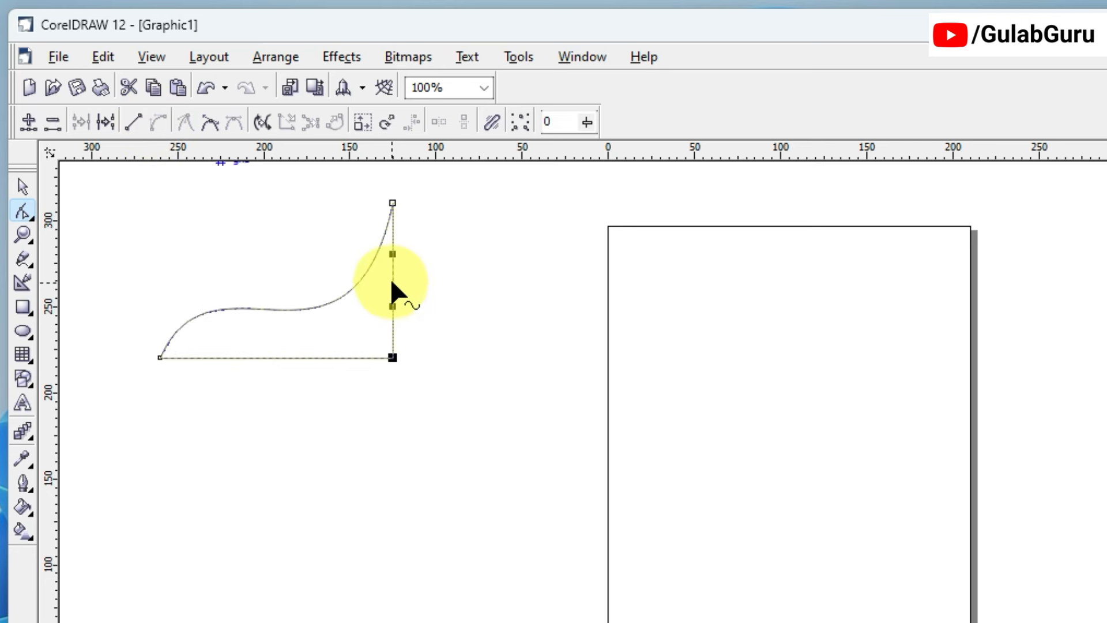
pyautogui.moveTo(390, 278); pyautogui.dragTo(505, 358)
pyautogui.moveTo(485, 260); pyautogui.dragTo(505, 211)
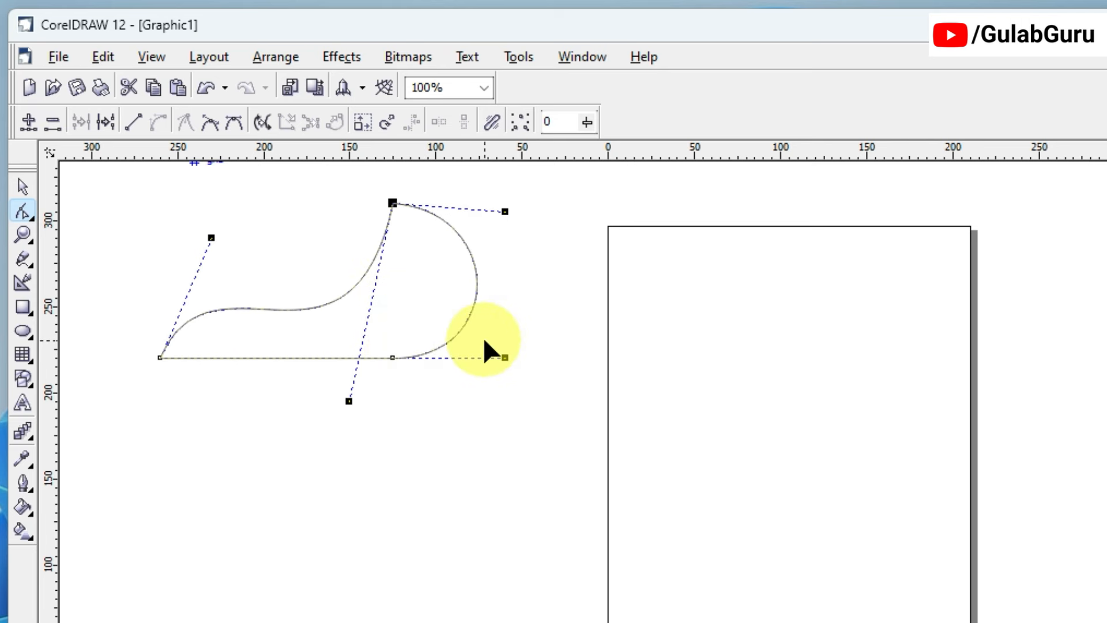
pyautogui.hotkey('ctrl', 'z')
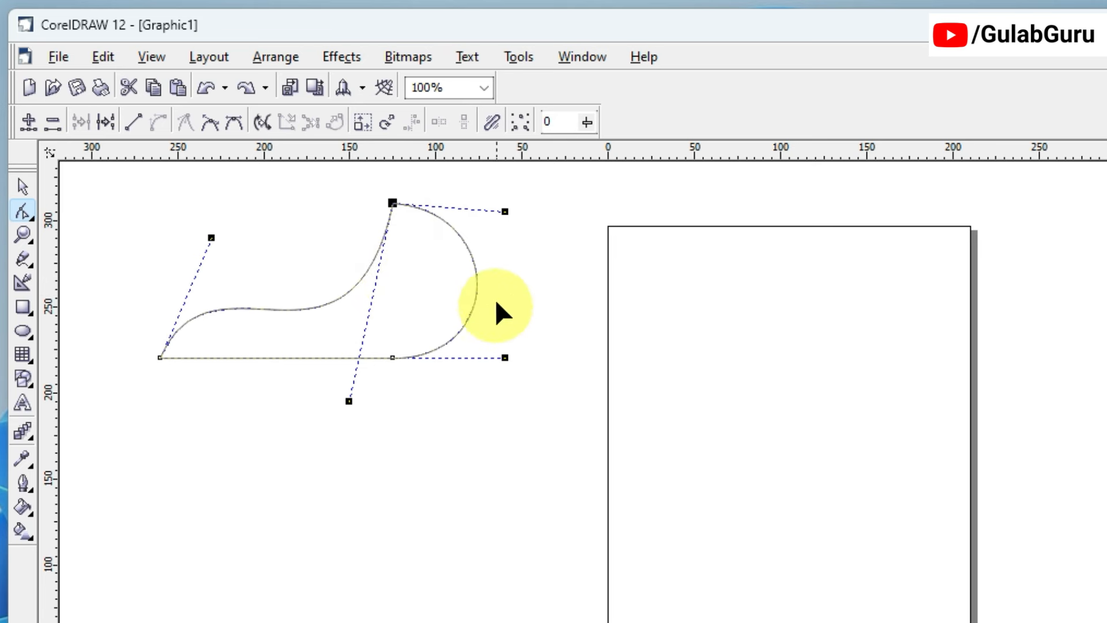
# Step: Convert the bulged right edge back to a straight line and select the lower-right corner node
pyautogui.click(477, 287)
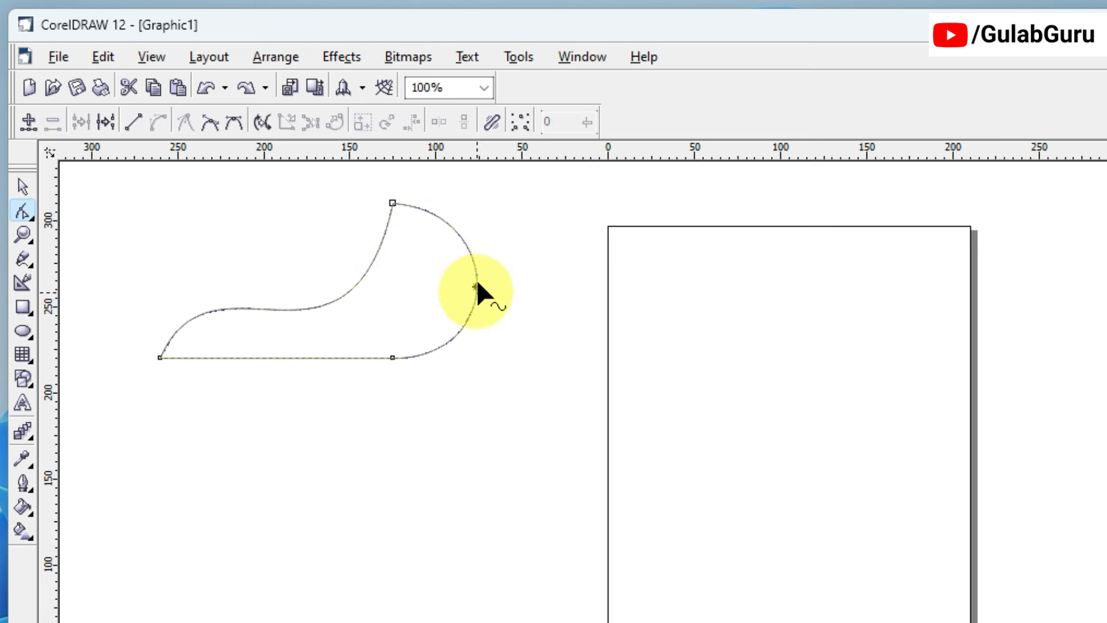
pyautogui.click(134, 121)
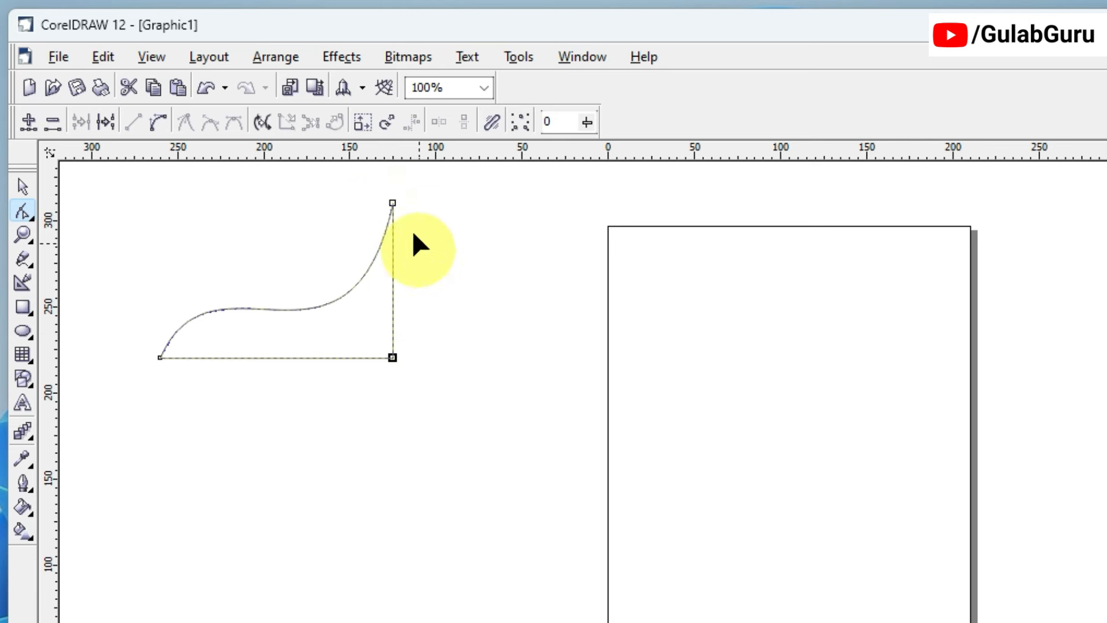
pyautogui.click(394, 358)
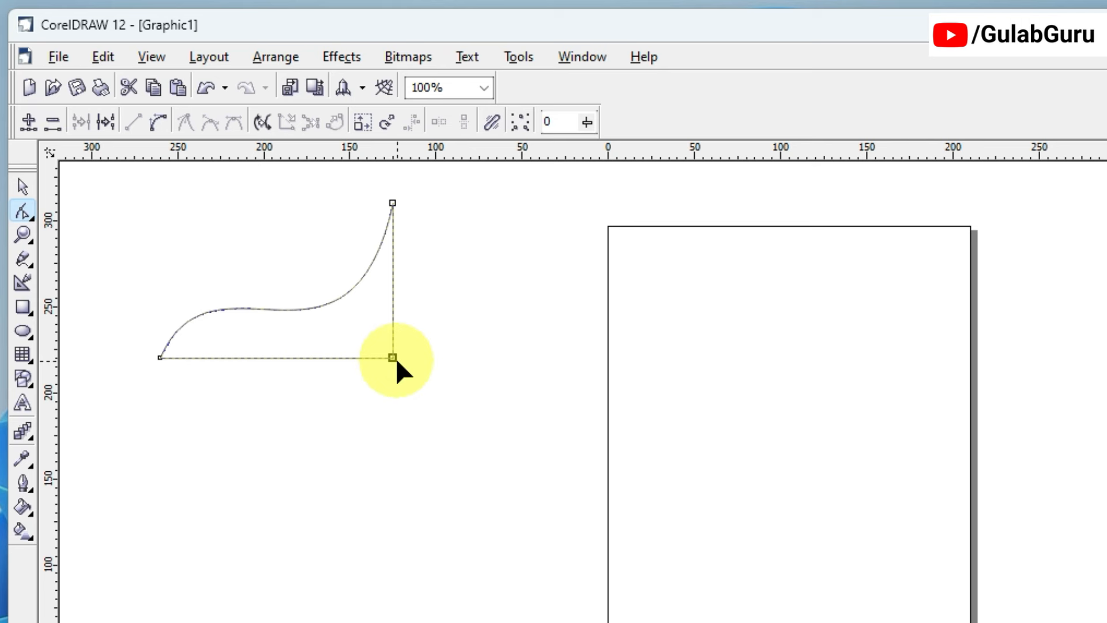
pyautogui.click(158, 123)
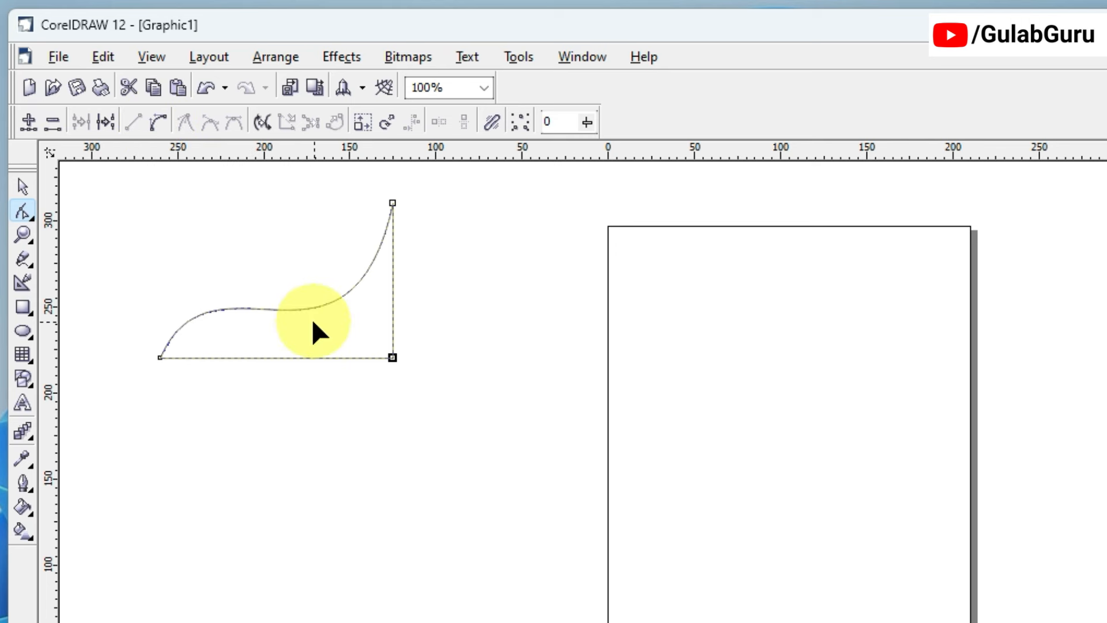
# Step: Fill the curved shape with Yellow and create a horizontally mirrored copy against its right edge
pyautogui.click(22, 185)
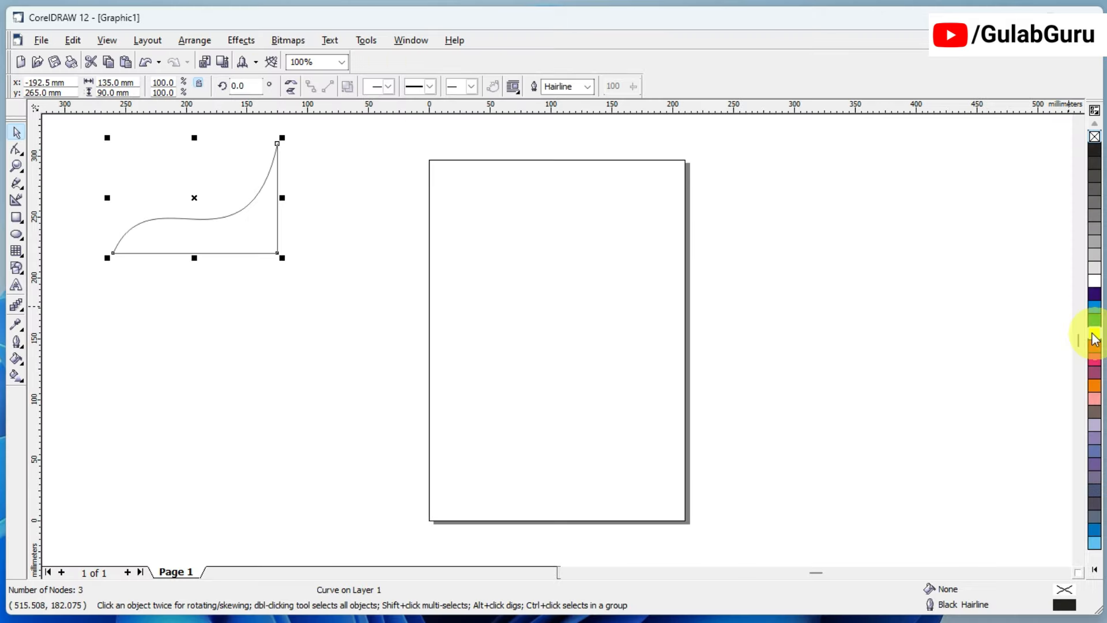
pyautogui.click(1094, 339)
pyautogui.moveTo(282, 198); pyautogui.dragTo(283, 192)
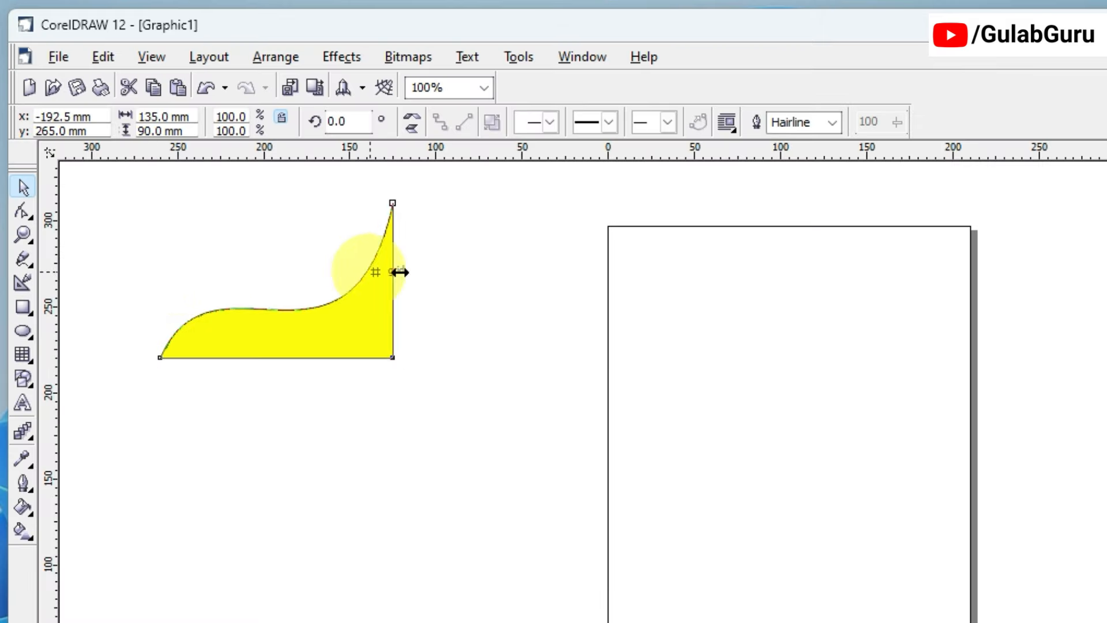
pyautogui.moveTo(400, 273); pyautogui.dragTo(514, 284)
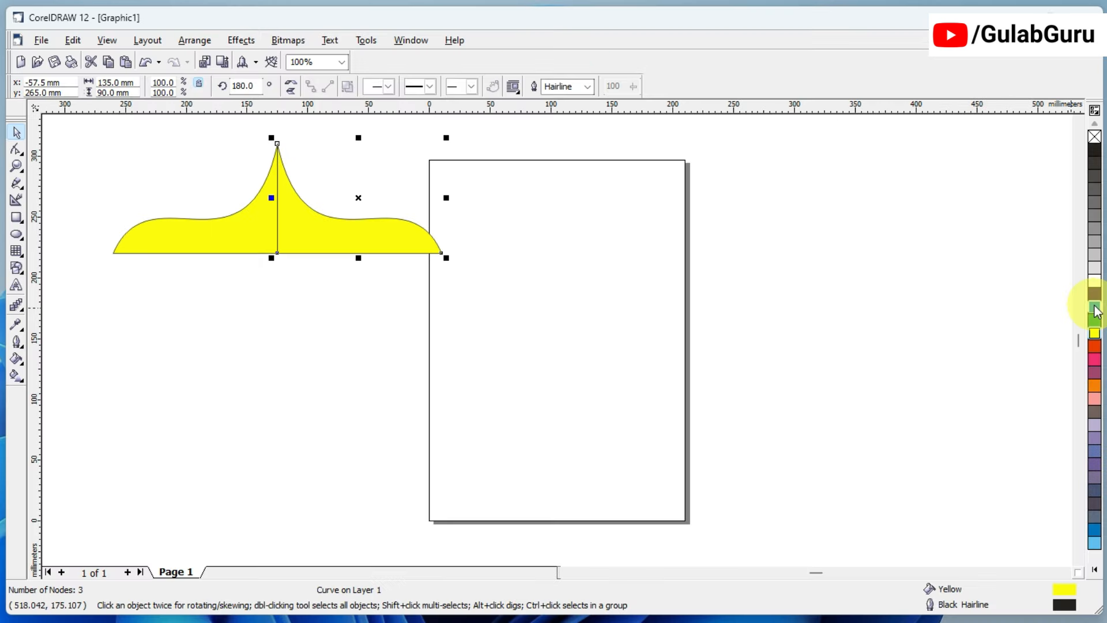
# Step: Fill the mirrored copy with Cyan, and create a vertically mirrored copy of both shapes directly below them
pyautogui.click(1095, 309)
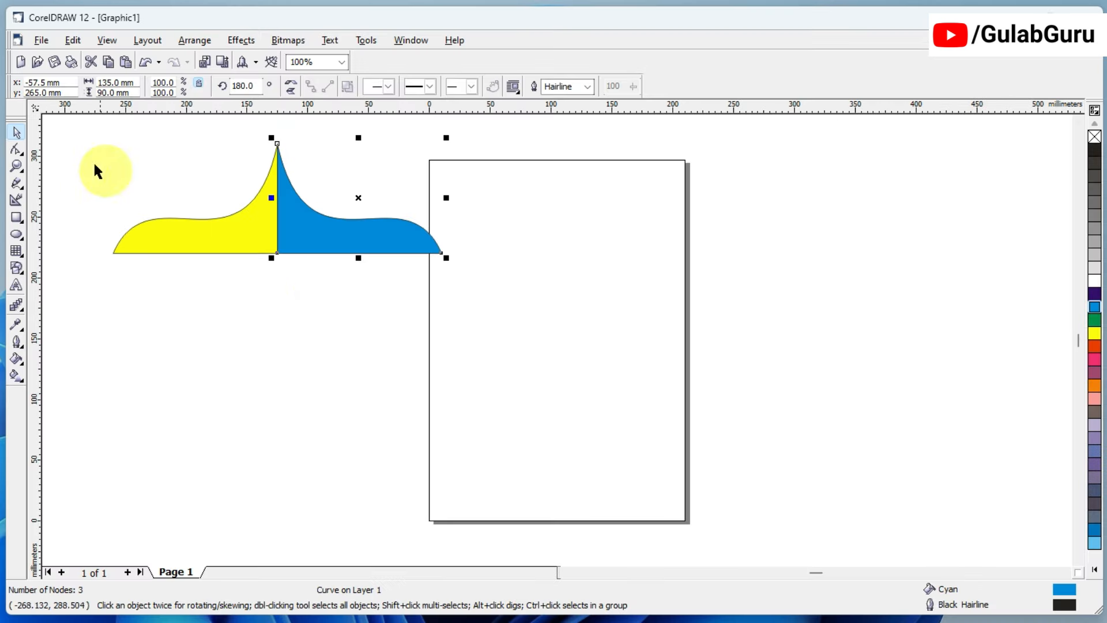
pyautogui.moveTo(69, 119); pyautogui.dragTo(518, 296)
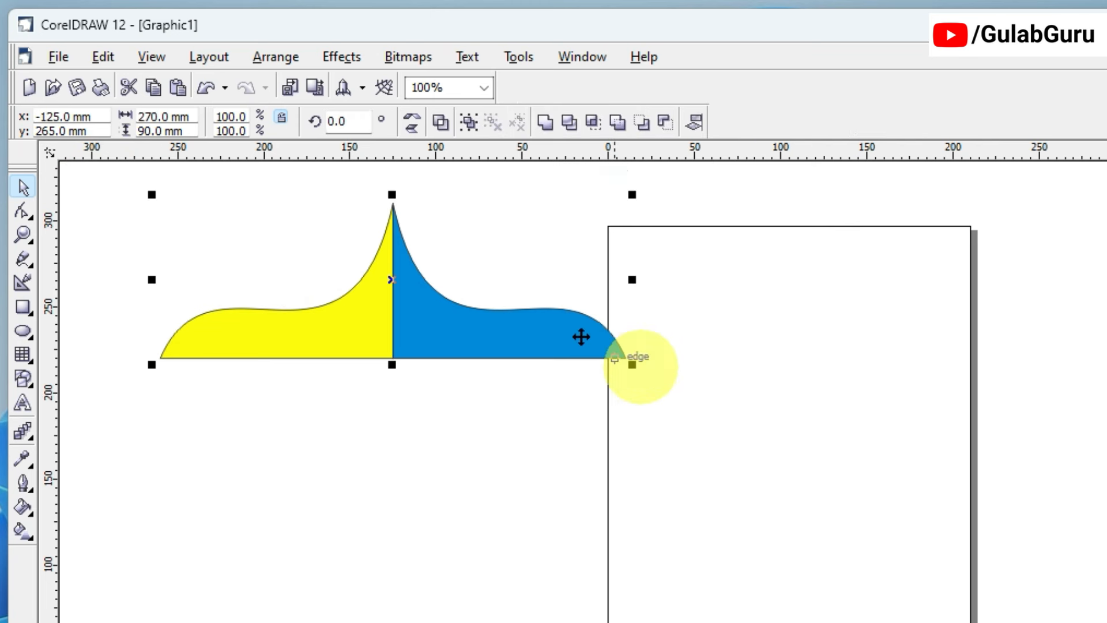
pyautogui.moveTo(391, 193); pyautogui.dragTo(405, 450)
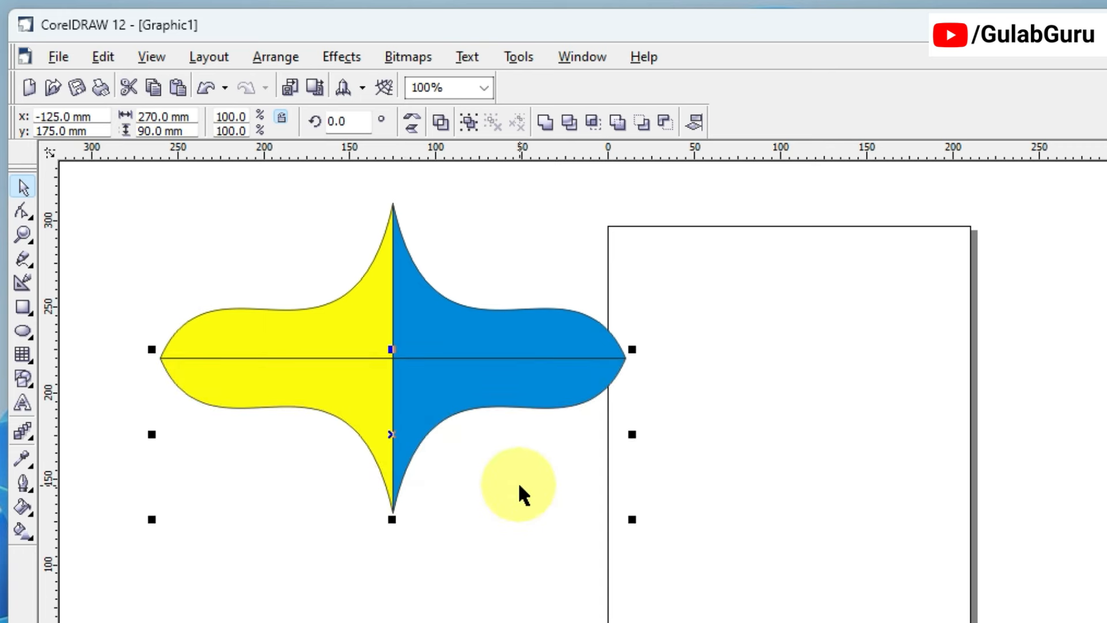
# Step: Fill the lower-right shape with red and the lower-left shape with Pink
pyautogui.click(518, 485)
pyautogui.click(465, 396)
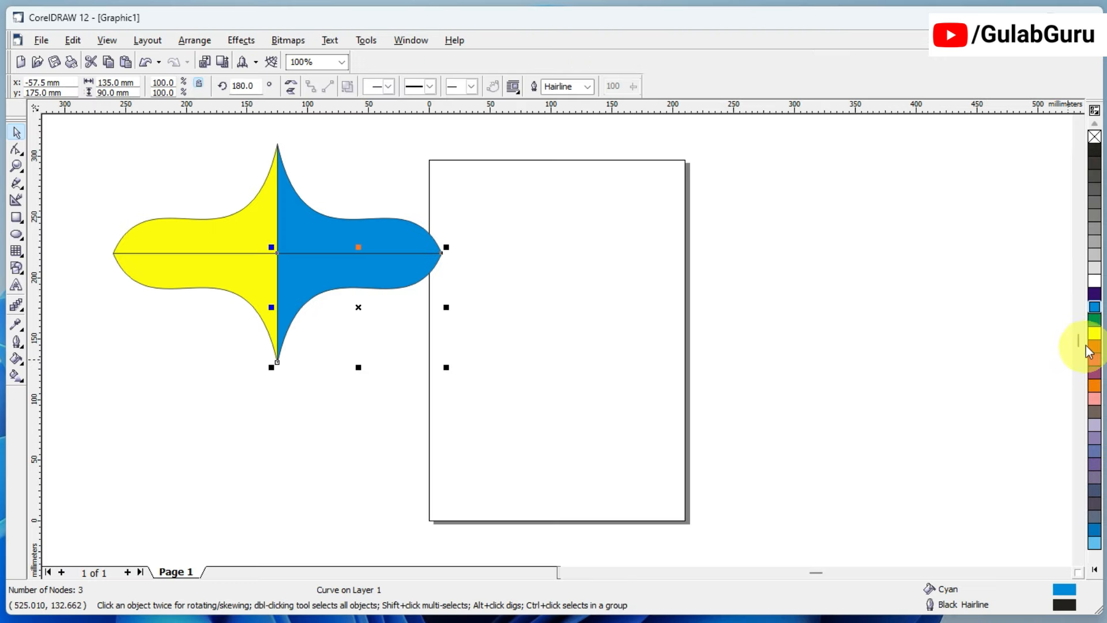
pyautogui.click(1095, 353)
pyautogui.click(202, 286)
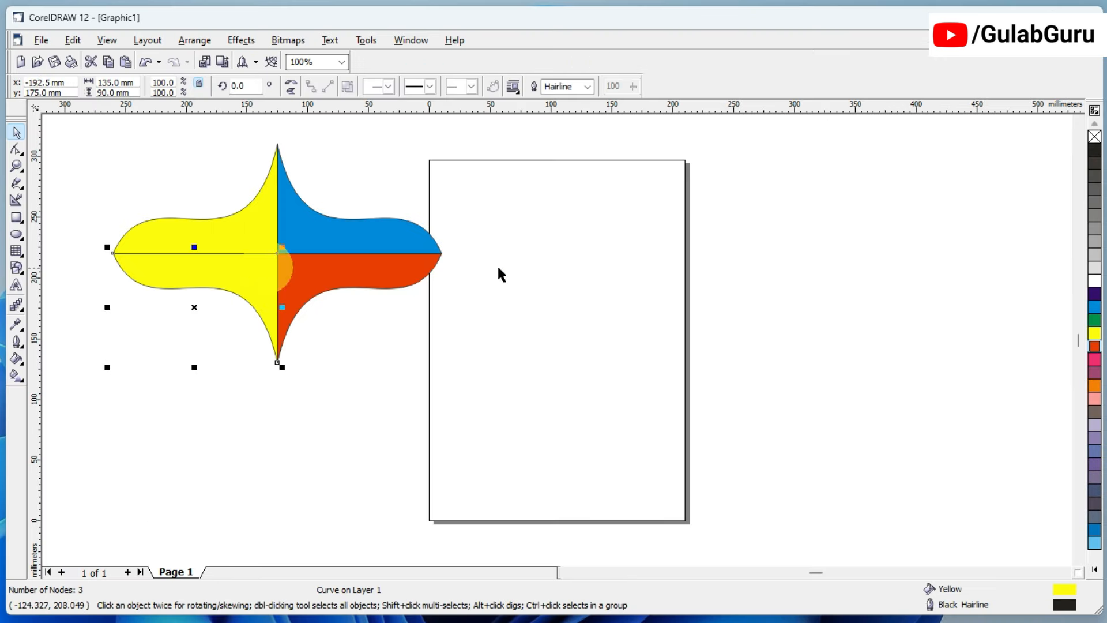
pyautogui.click(1095, 397)
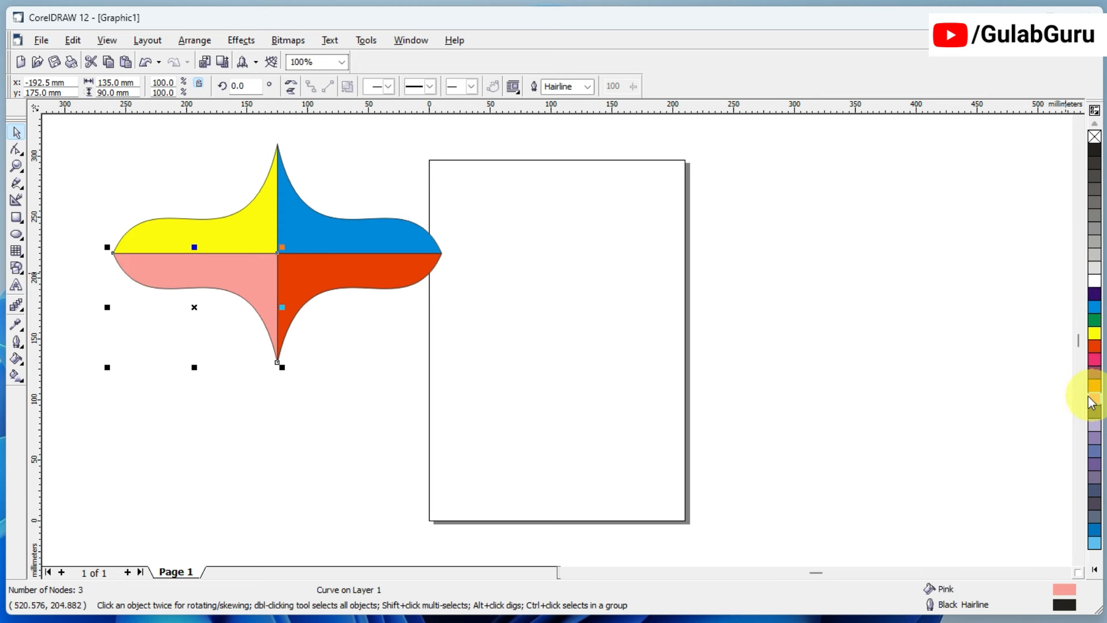
# Step: Select the yellow shape, marquee-select all four coloured shapes, and clear the selection
pyautogui.click(476, 310)
pyautogui.click(216, 226)
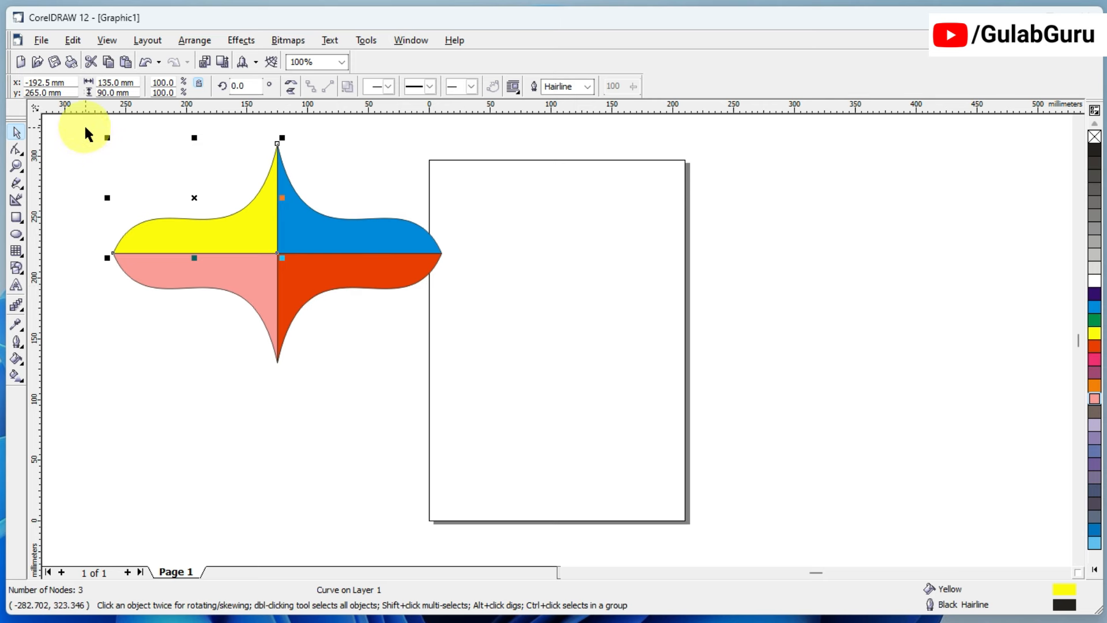
pyautogui.moveTo(84, 123); pyautogui.dragTo(465, 376)
pyautogui.click(465, 376)
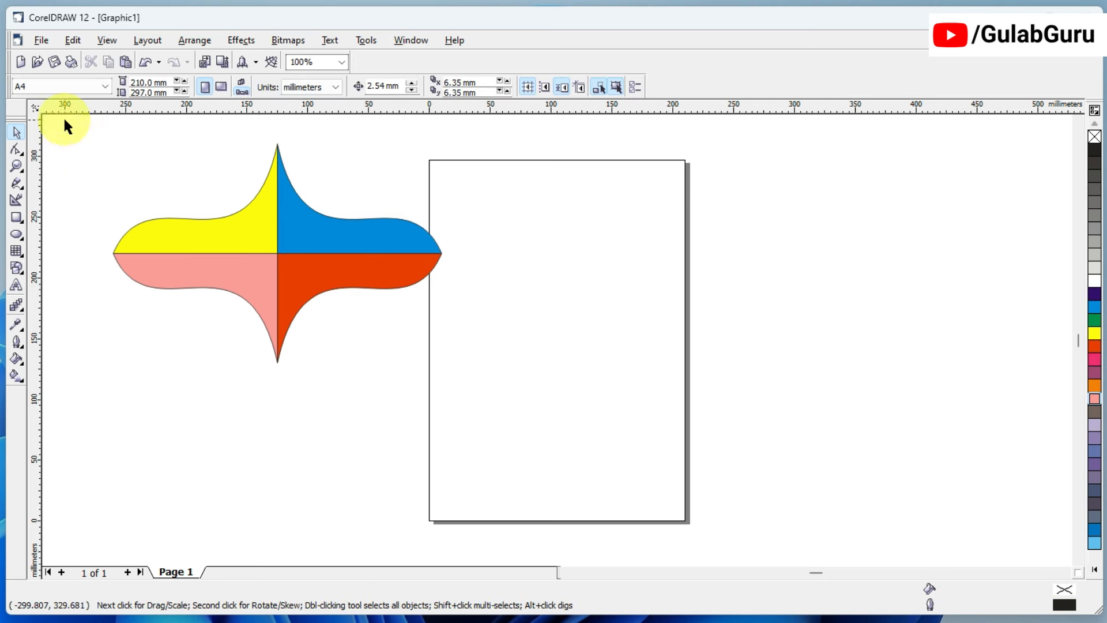
# Step: Marquee-select the four coloured shapes, move them together onto the page, and clear the selection
pyautogui.moveTo(63, 117); pyautogui.dragTo(448, 366)
pyautogui.click(390, 364)
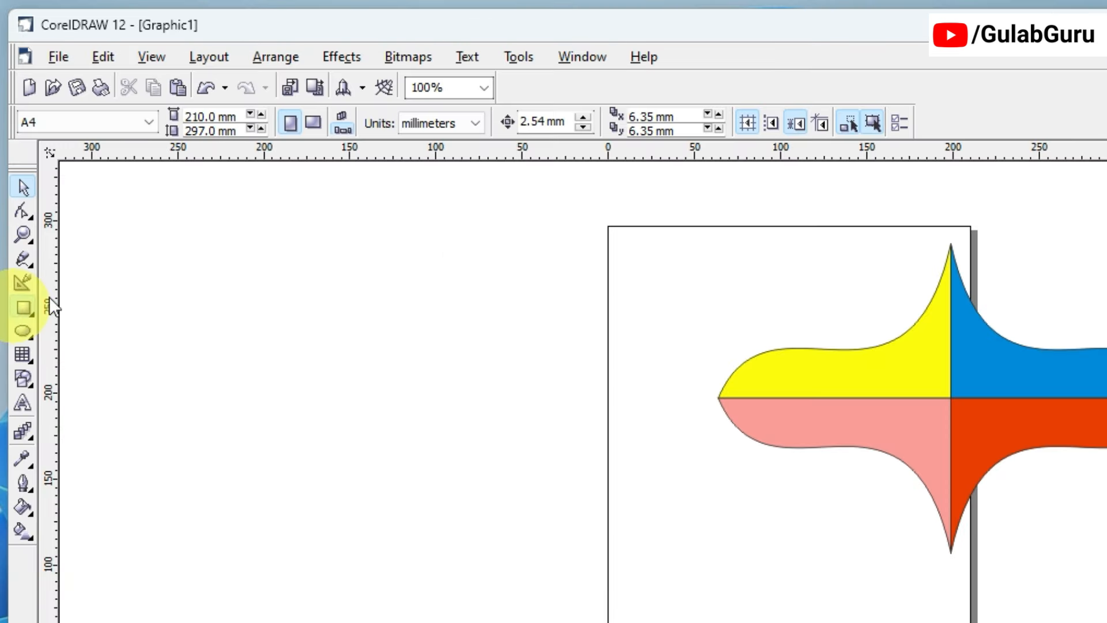
# Step: Draw a rectangle about 220 × 120 mm in the empty area left of the page and convert it to curves
pyautogui.click(16, 218)
pyautogui.moveTo(94, 149); pyautogui.dragTo(330, 296)
pyautogui.moveTo(461, 417); pyautogui.dragTo(505, 410)
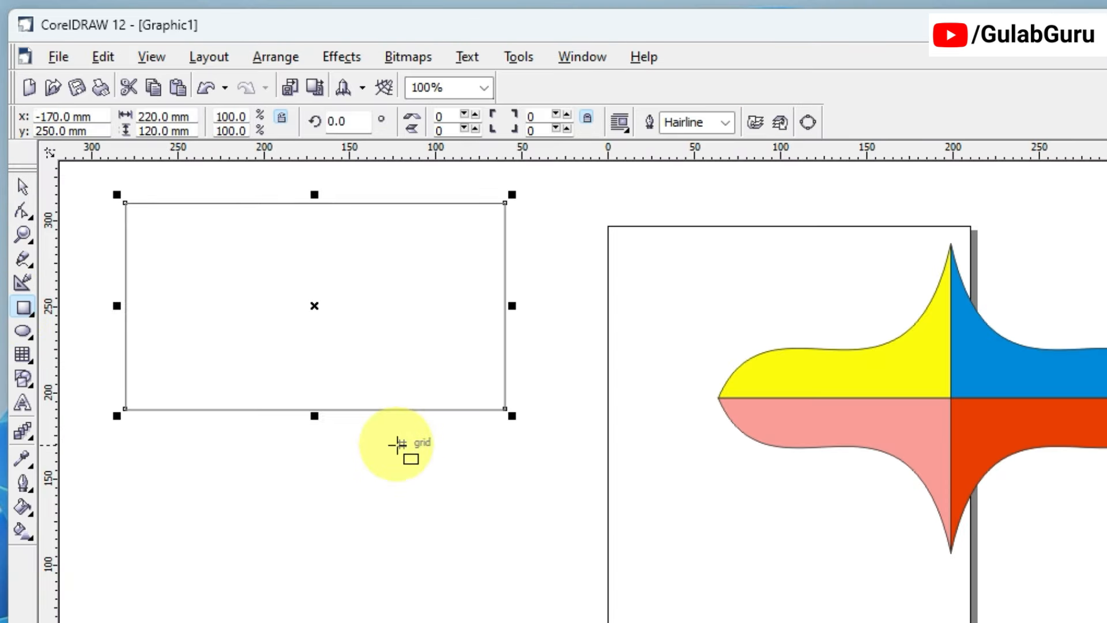
pyautogui.click(22, 211)
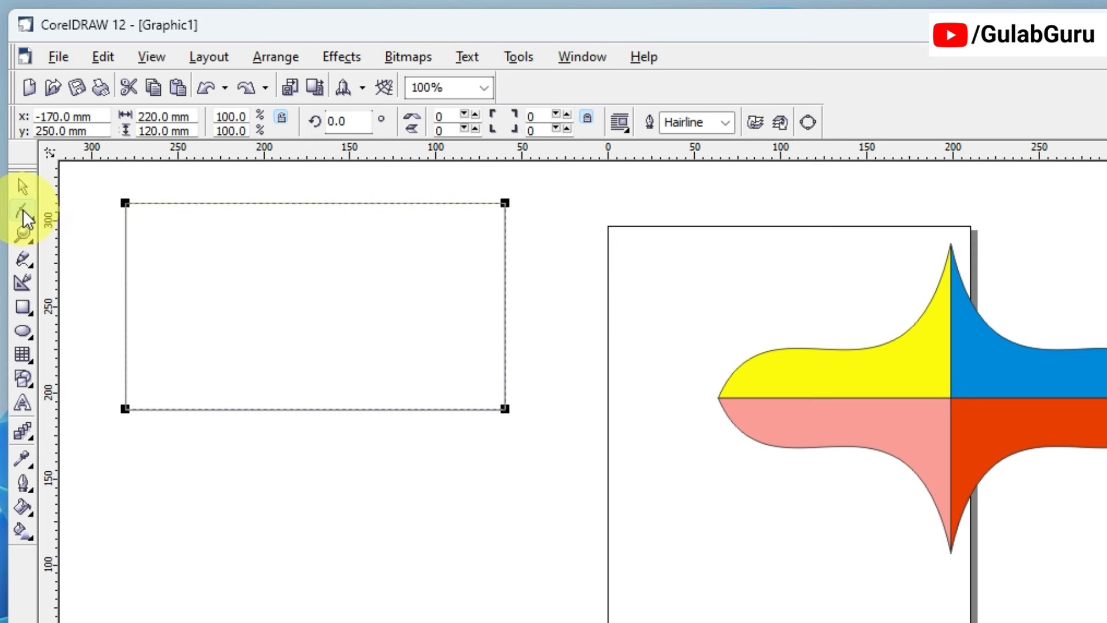
pyautogui.click(808, 122)
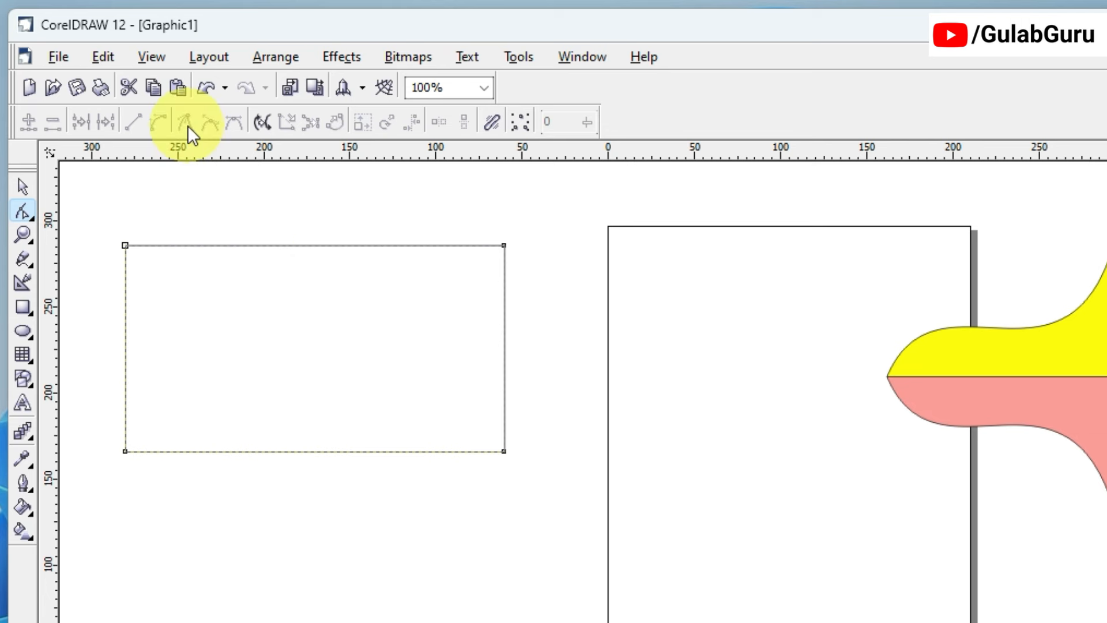
# Step: Convert the rectangle's top edge to a curve and bend it into a shallow S shape, up near the left end and down near the right
pyautogui.click(284, 245)
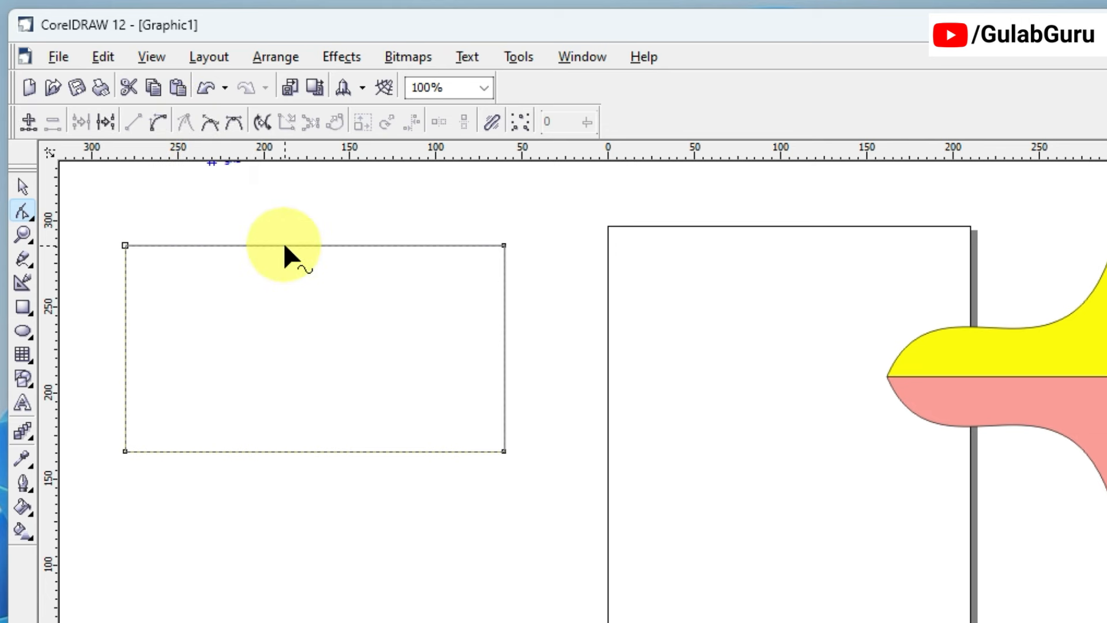
pyautogui.click(157, 121)
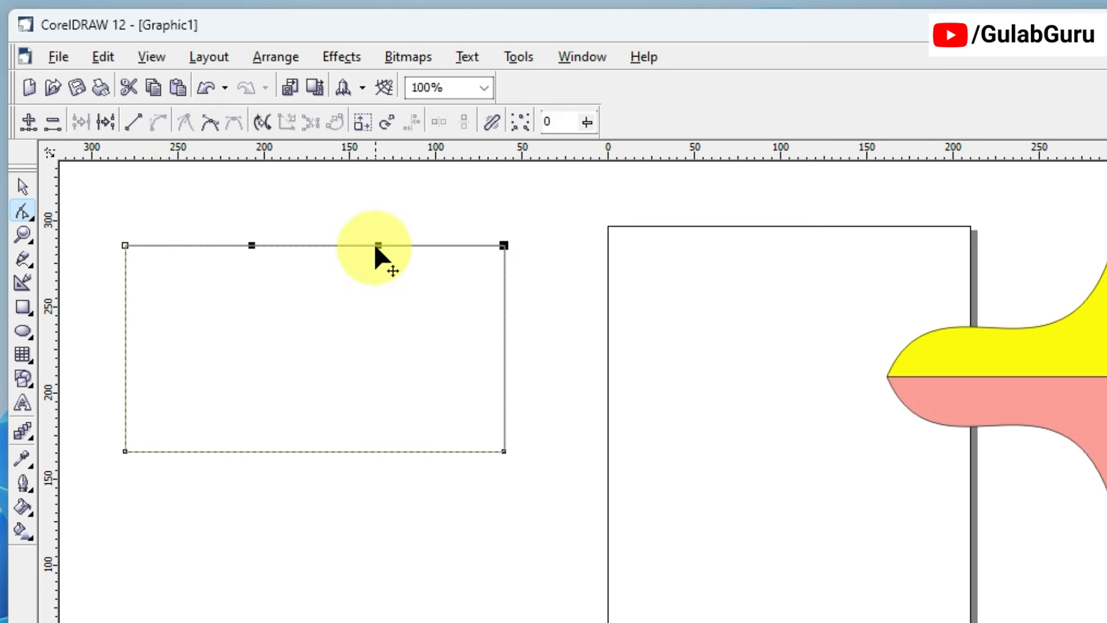
pyautogui.moveTo(378, 245); pyautogui.dragTo(392, 367)
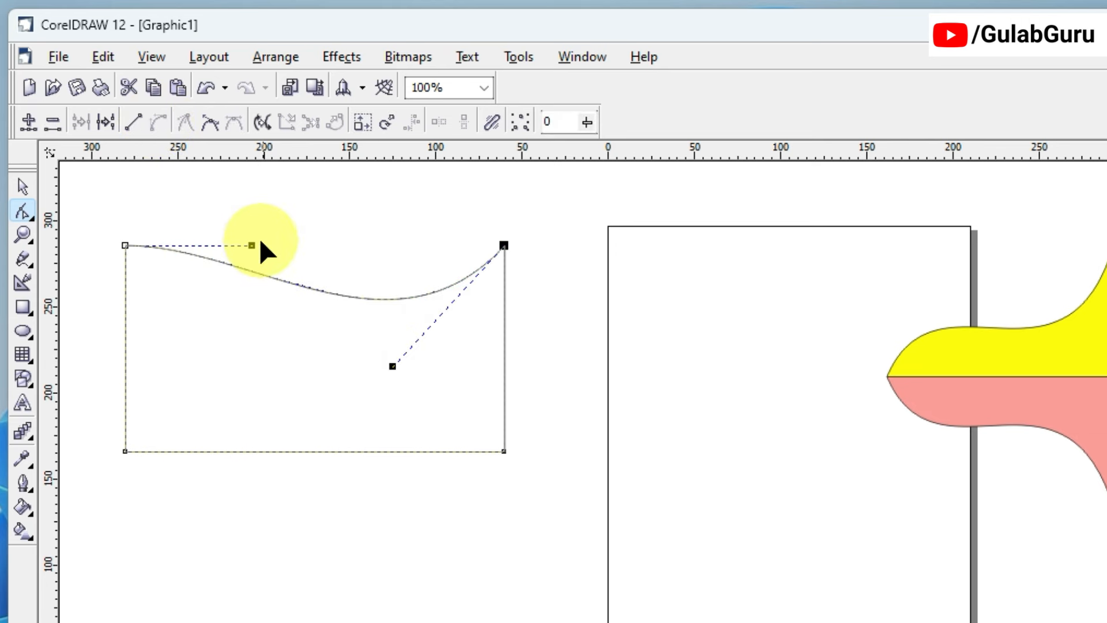
pyautogui.moveTo(254, 246); pyautogui.dragTo(248, 195)
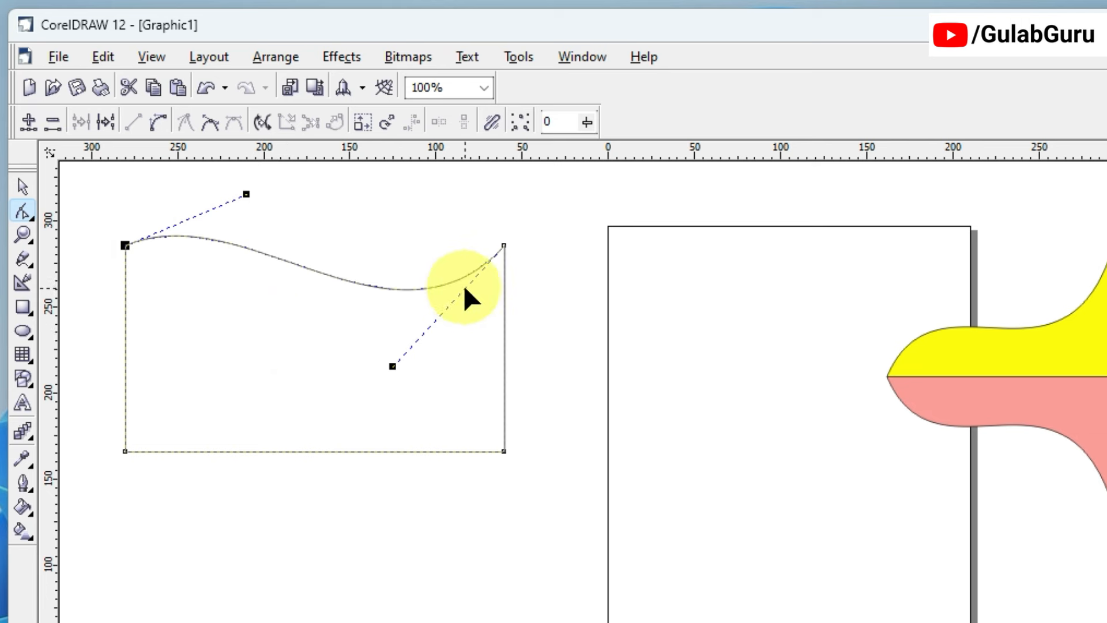
# Step: Add a node midway along the curved top edge and turn its handles nearly vertical to steepen the S bend
pyautogui.doubleClick(310, 268)
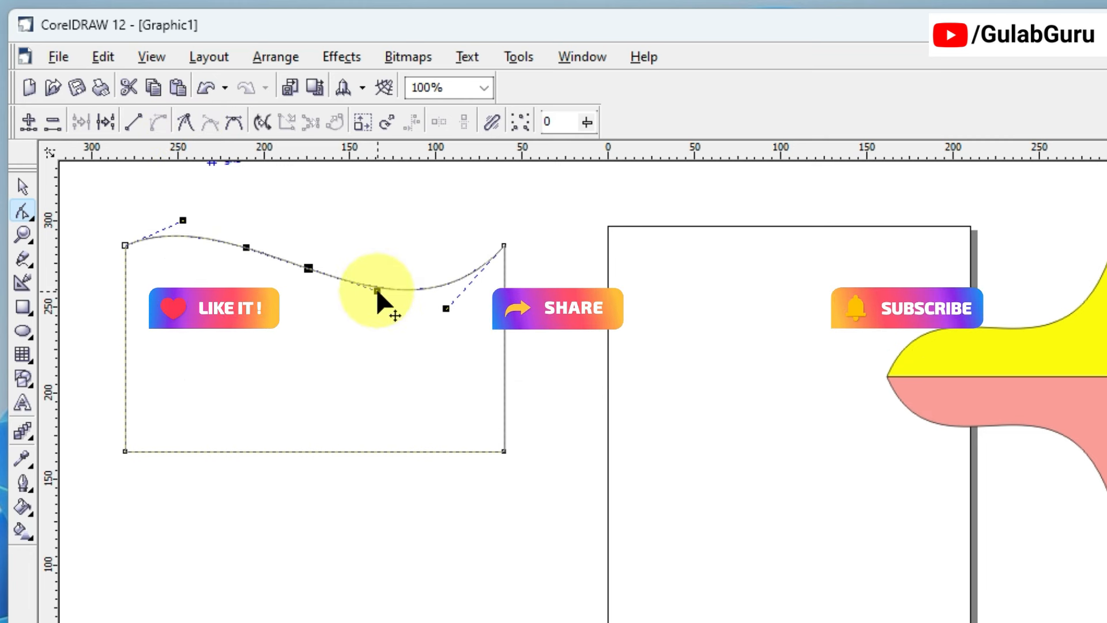
pyautogui.moveTo(376, 288); pyautogui.dragTo(317, 330)
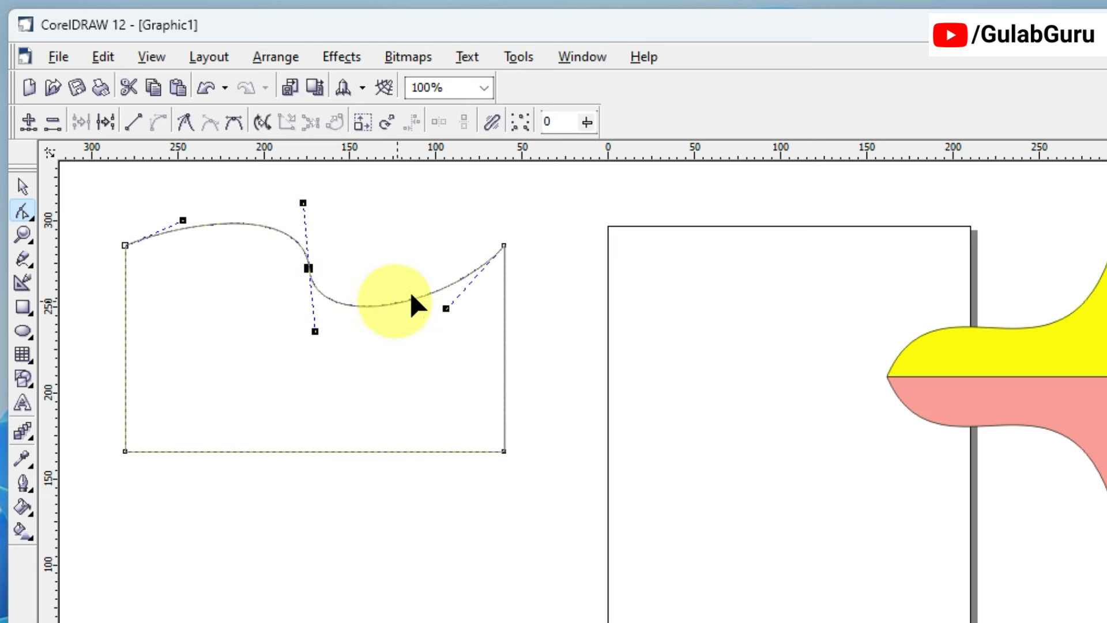
# Step: Make the middle node a cusp and pull both of its handles downward independently to form a pointed peak
pyautogui.click(186, 120)
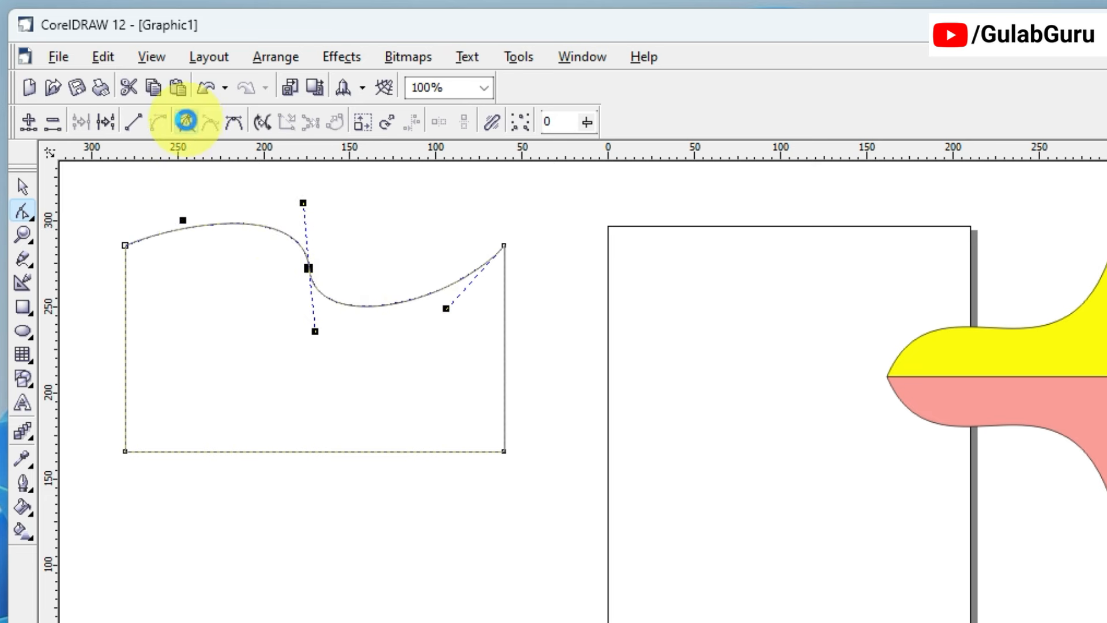
pyautogui.moveTo(315, 332); pyautogui.dragTo(288, 340)
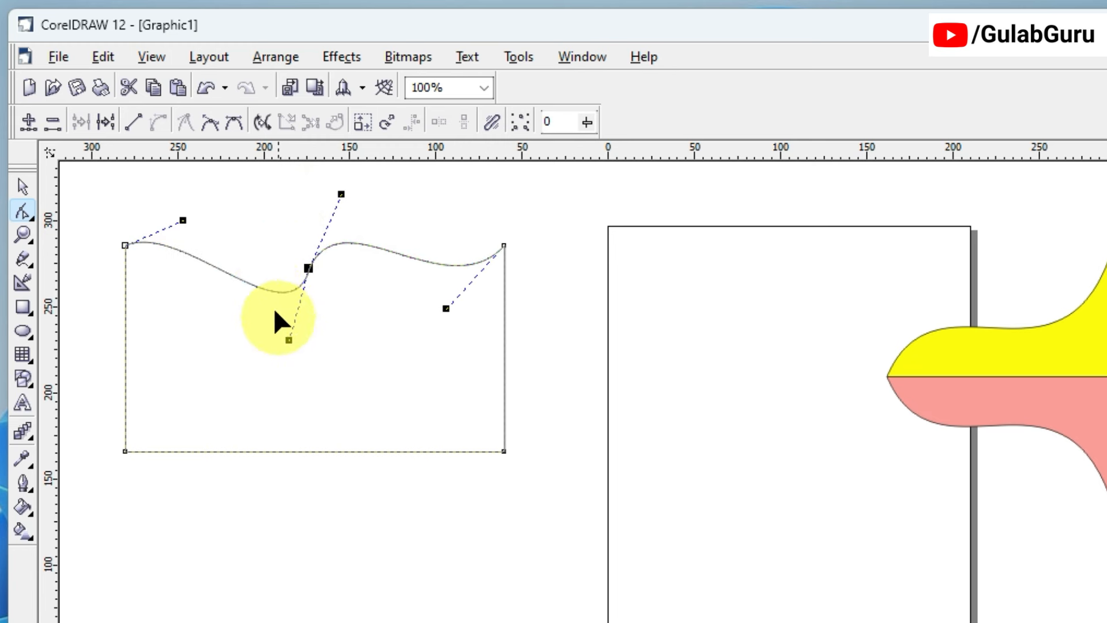
pyautogui.moveTo(342, 195); pyautogui.dragTo(349, 316)
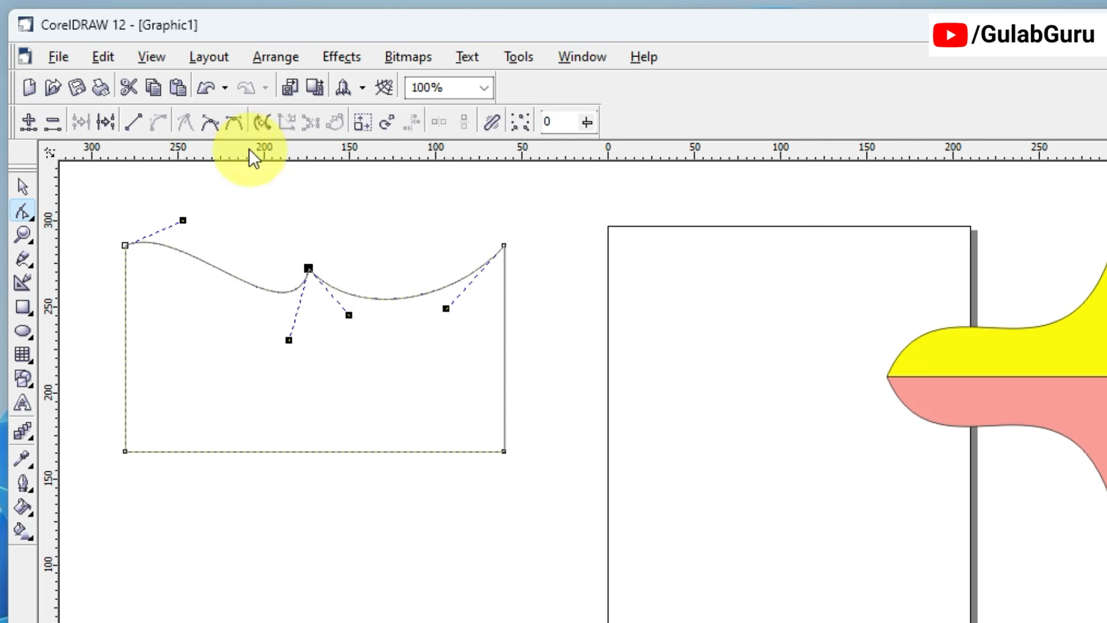
# Step: Change the middle node to smooth and lengthen its right-hand handle downward to deepen the dip in the top edge
pyautogui.click(209, 122)
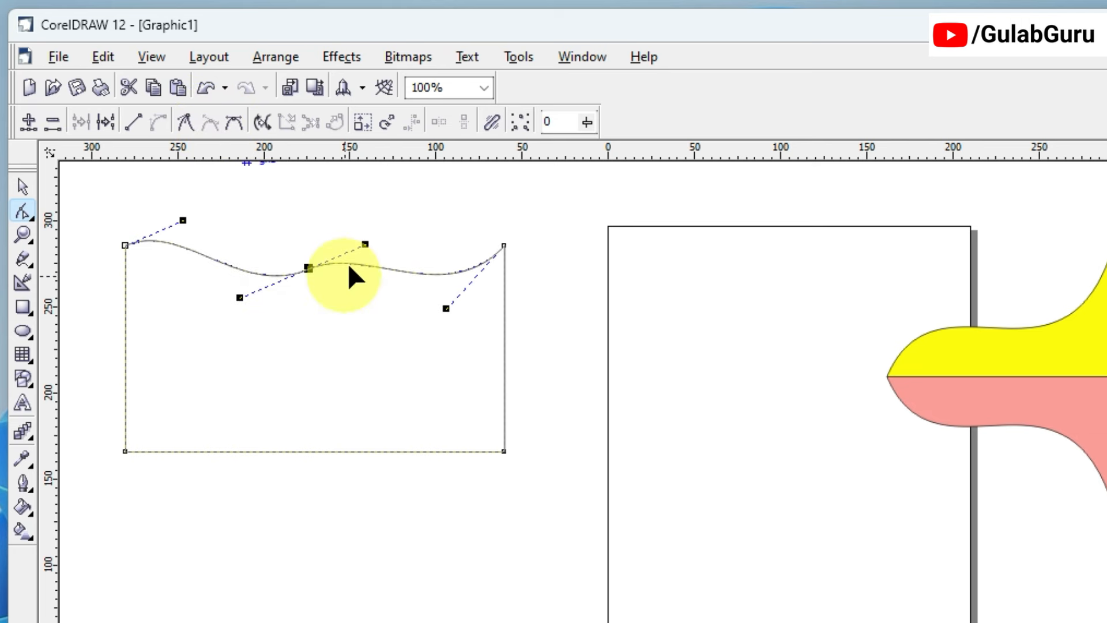
pyautogui.moveTo(365, 245); pyautogui.dragTo(360, 339)
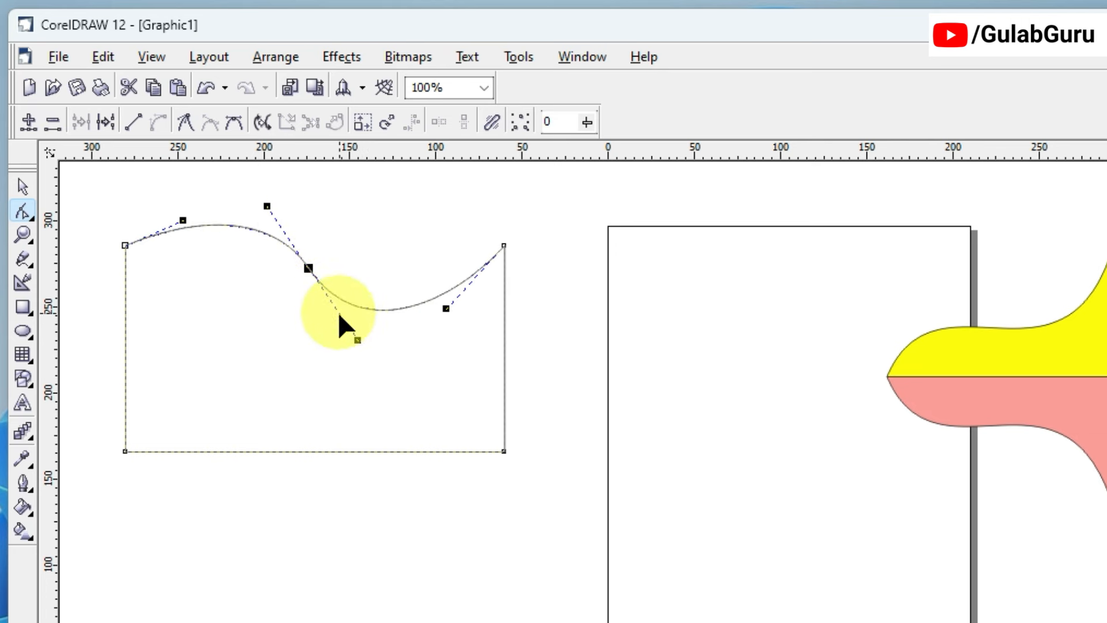
pyautogui.moveTo(358, 340); pyautogui.dragTo(431, 426)
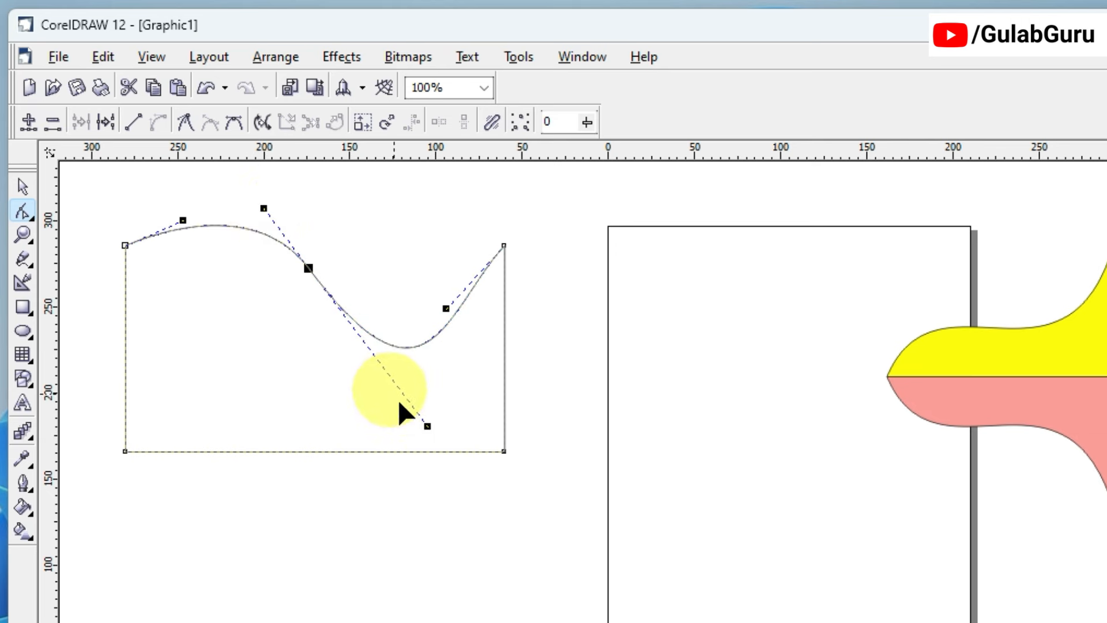
pyautogui.moveTo(357, 301); pyautogui.dragTo(384, 393)
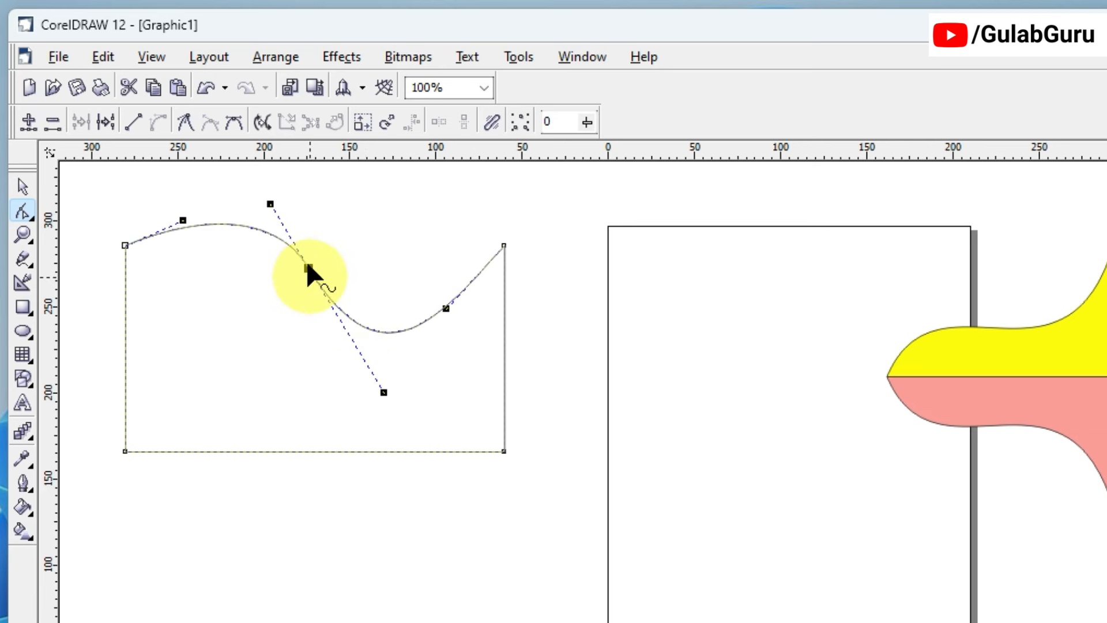
# Step: Make the middle node symmetrical and shorten its opposing handles to flatten the curve on both sides
pyautogui.click(234, 121)
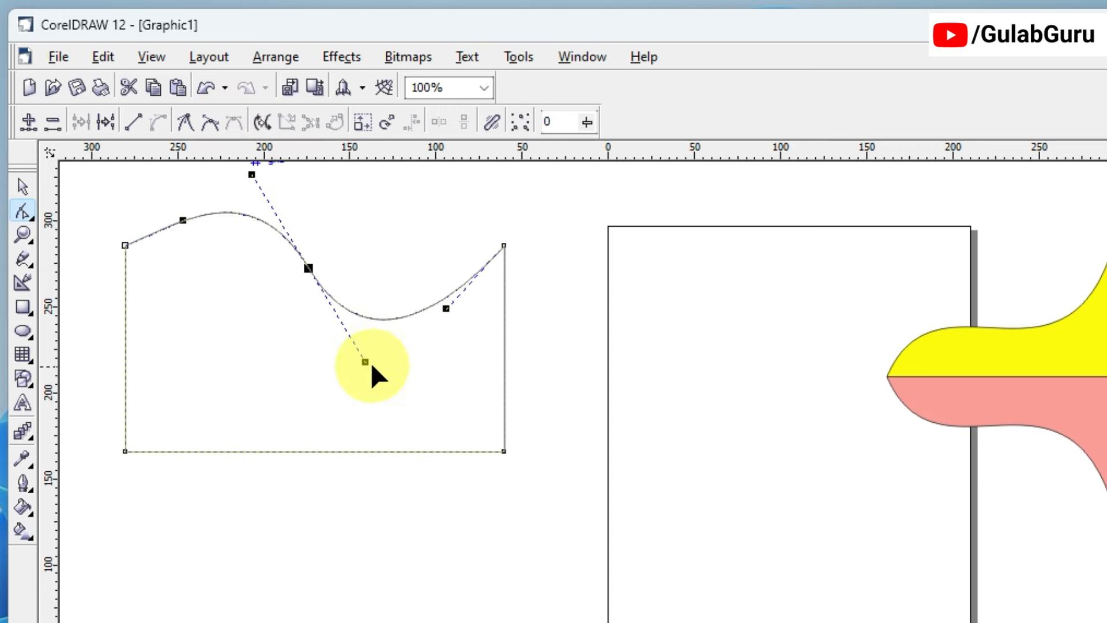
pyautogui.moveTo(365, 362); pyautogui.dragTo(348, 322)
pyautogui.click(295, 242)
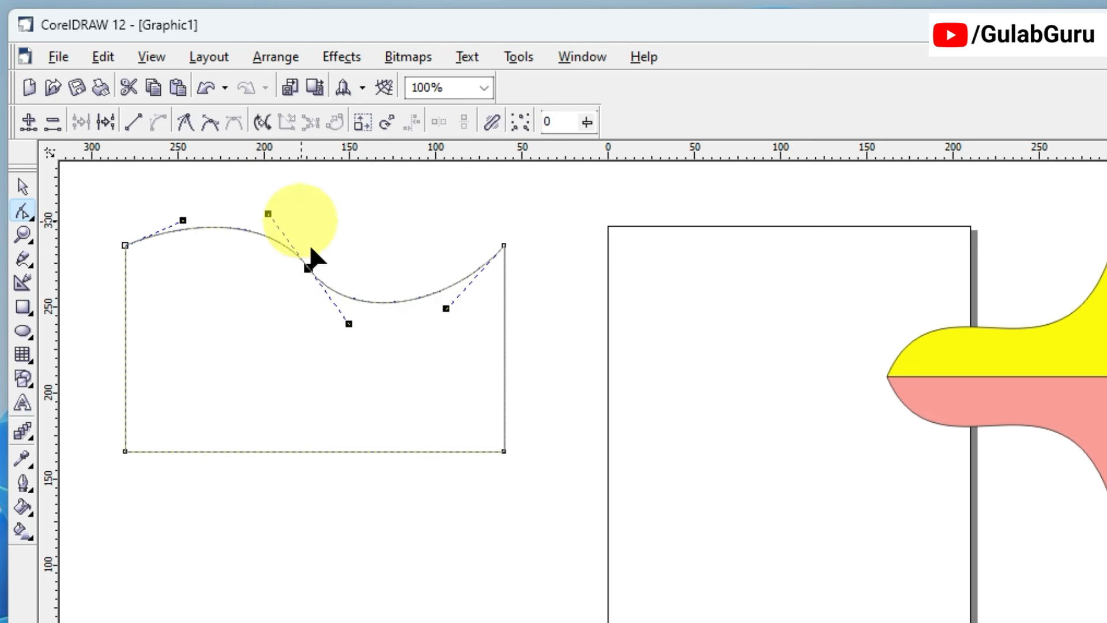
# Step: Return the middle node to smooth, extend its right-hand handle, and swing the left-hand one below the node
pyautogui.click(210, 123)
pyautogui.moveTo(349, 324); pyautogui.dragTo(432, 423)
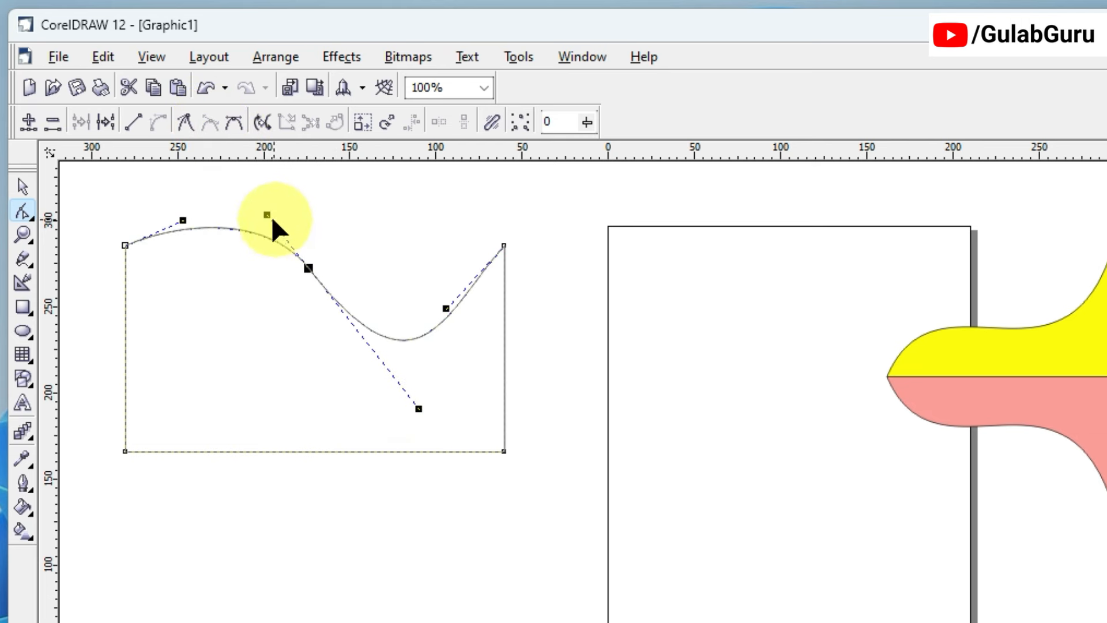
pyautogui.moveTo(267, 215); pyautogui.dragTo(237, 298)
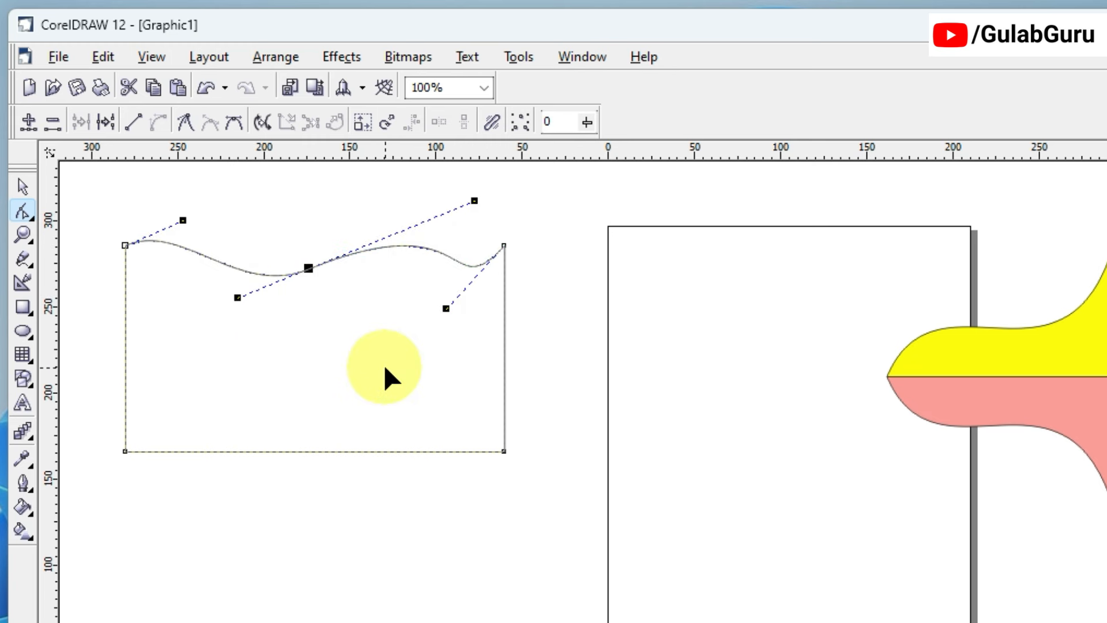
# Step: Make the middle node a cusp again with both handles pulled down, and undo the curve edits back to the straight-edged rectangle
pyautogui.click(186, 122)
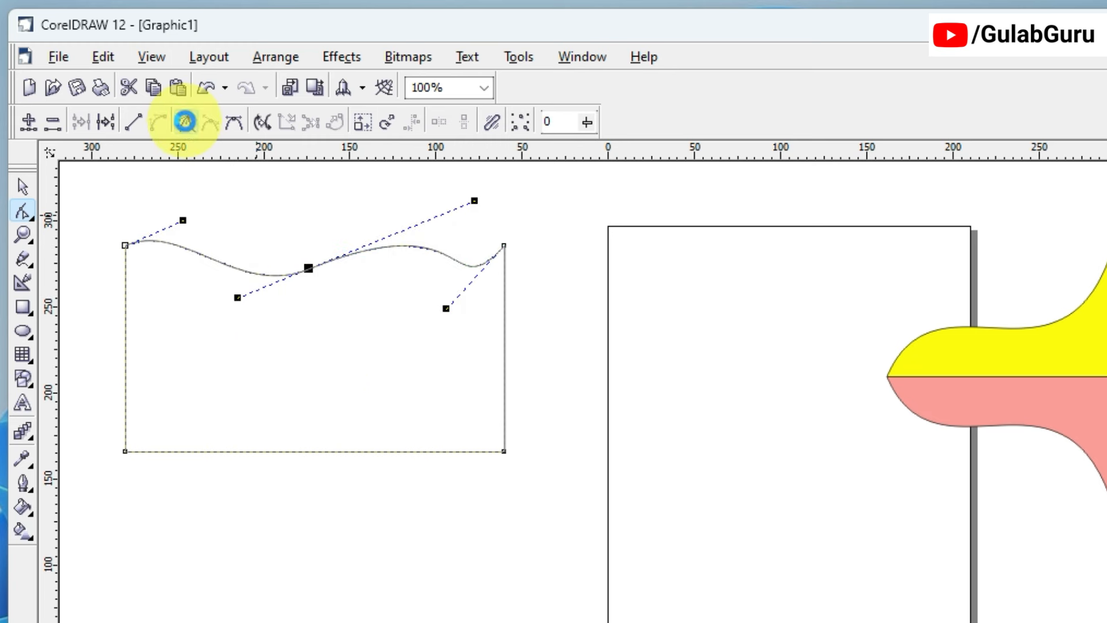
pyautogui.moveTo(237, 297); pyautogui.dragTo(280, 401)
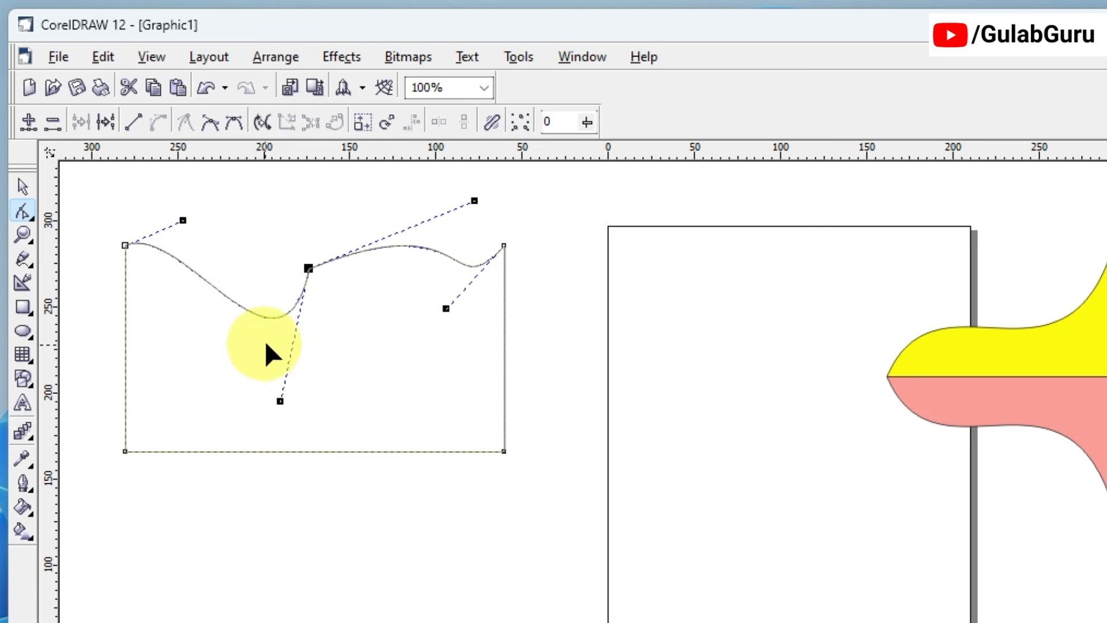
pyautogui.moveTo(475, 205)
pyautogui.mouseDown()
pyautogui.moveTo(477, 283)
pyautogui.moveTo(447, 398)
pyautogui.moveTo(393, 392)
pyautogui.mouseUp()
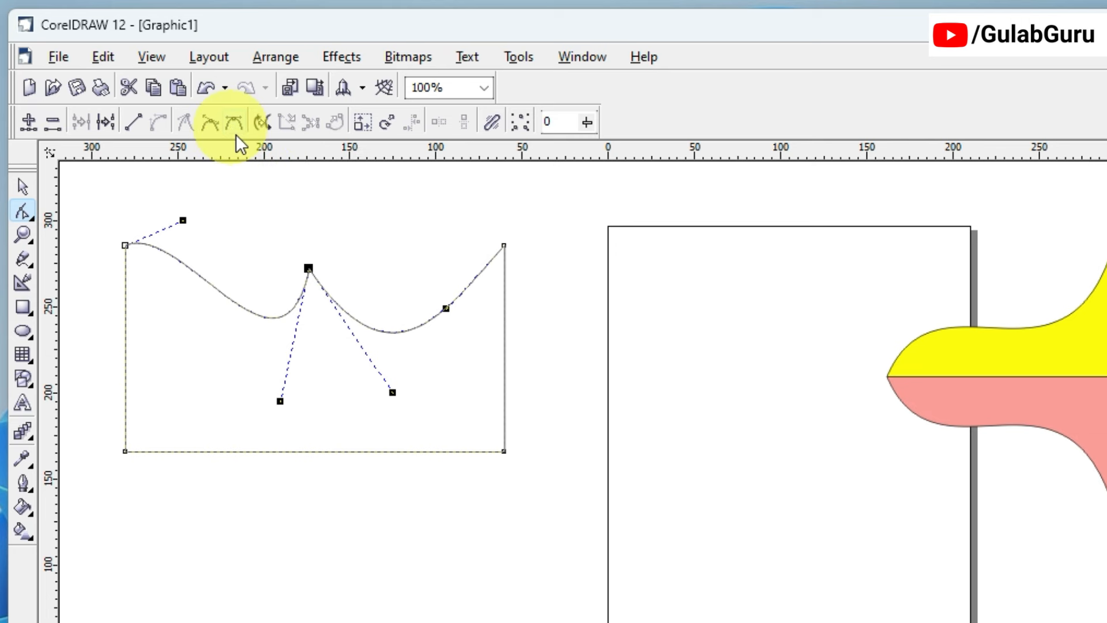
pyautogui.hotkey('ctrl', 'z')
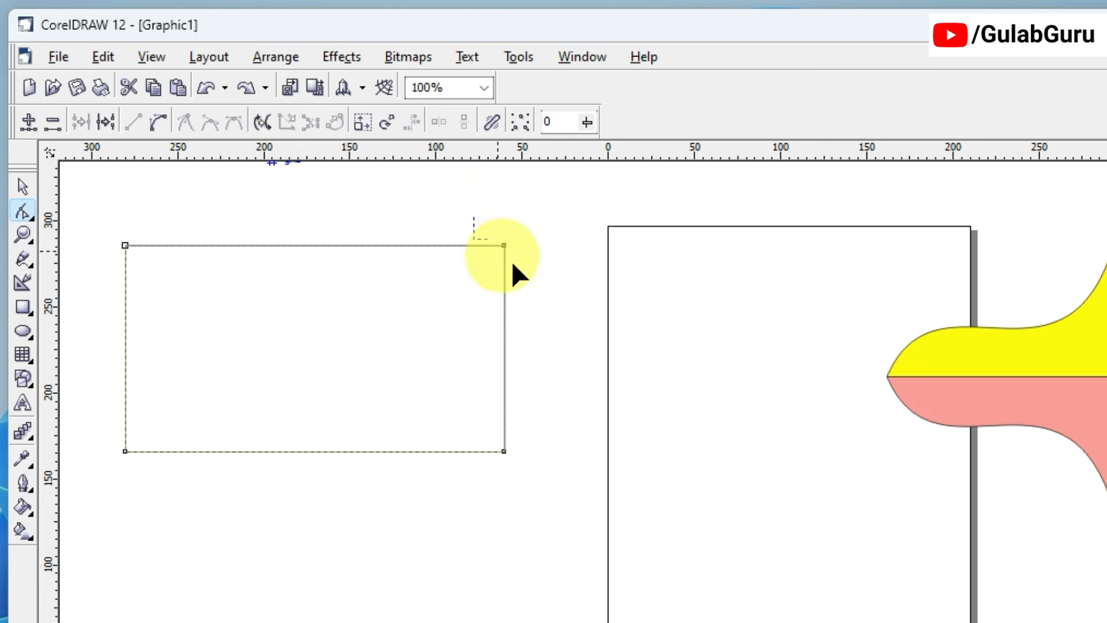
# Step: Convert the rectangle's top edge to a curve from its top-right corner node, and undo the conversion
pyautogui.click(504, 245)
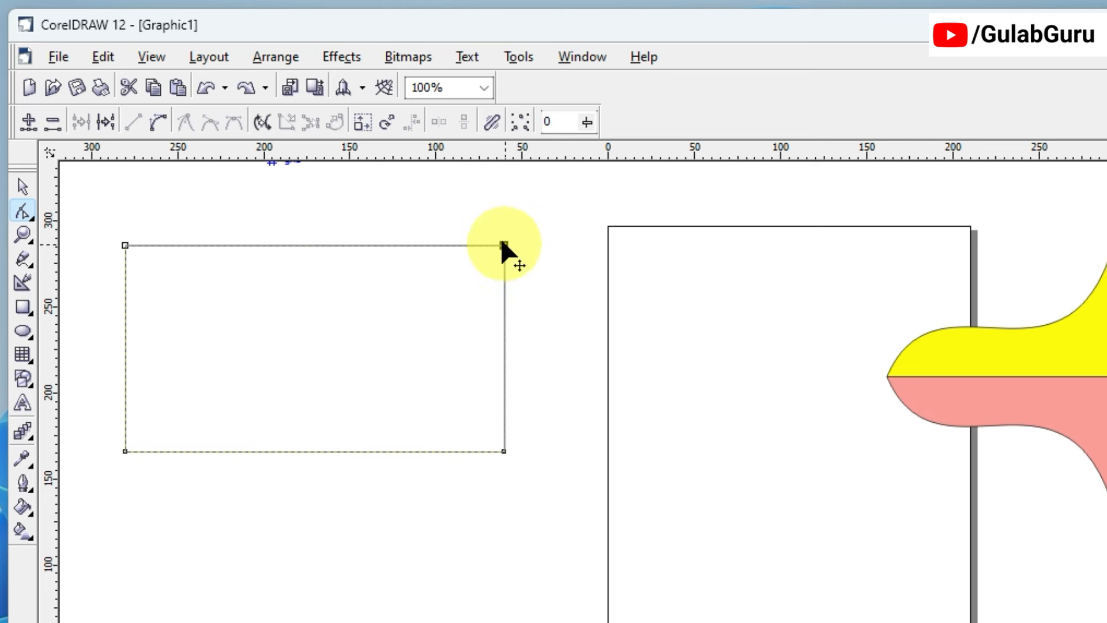
pyautogui.click(158, 121)
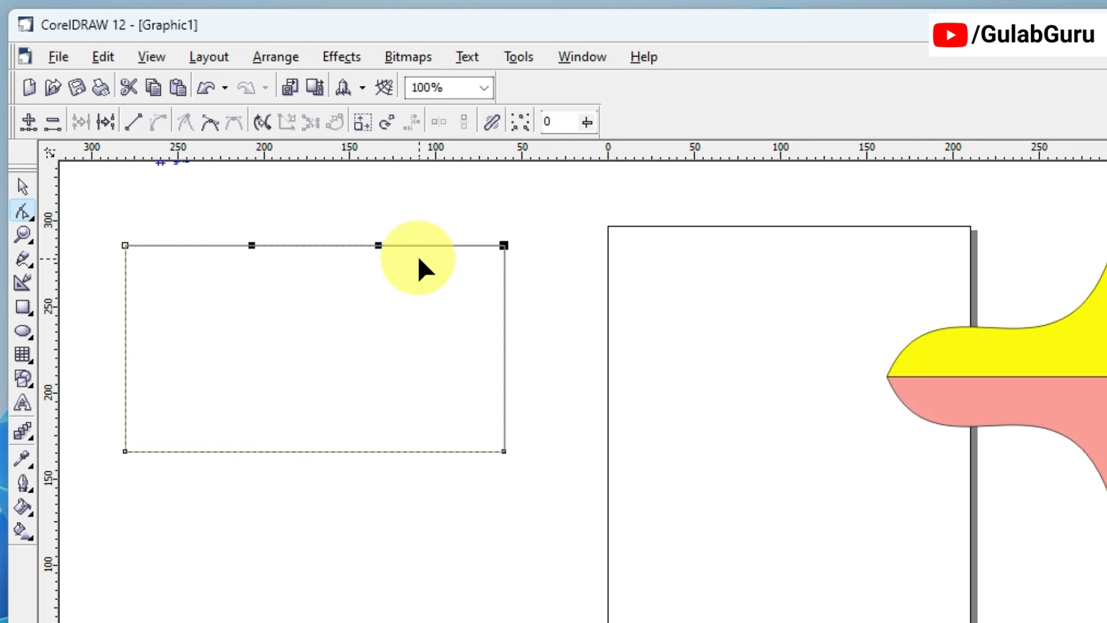
pyautogui.hotkey('ctrl', 'z')
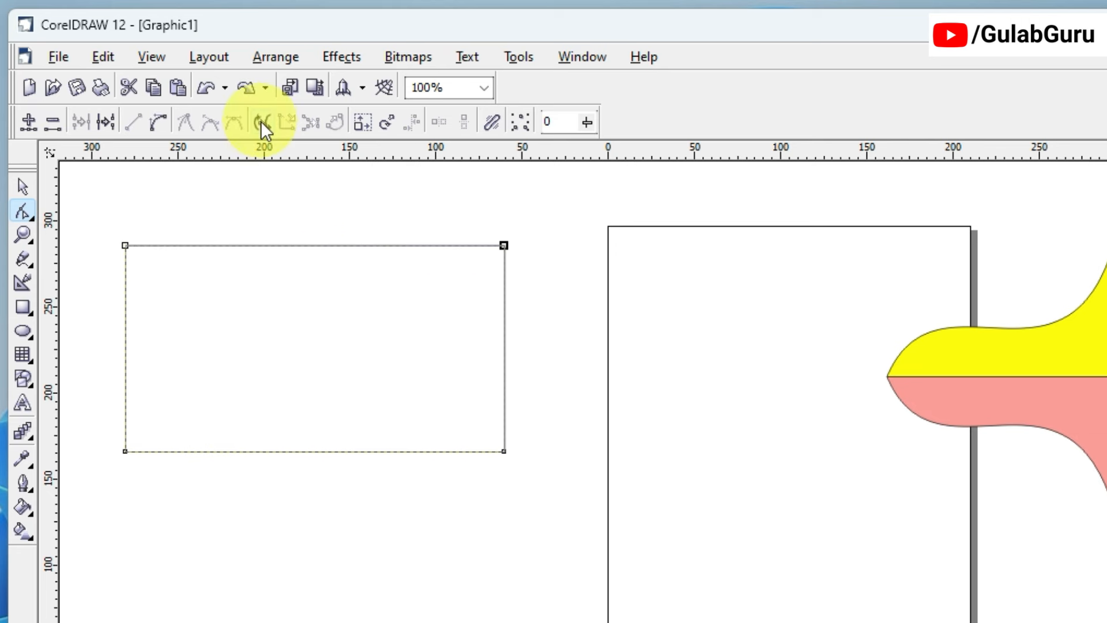
# Step: Reverse the outline's curve direction and convert the rectangle's right edge to a curve from the top-right corner node
pyautogui.click(261, 121)
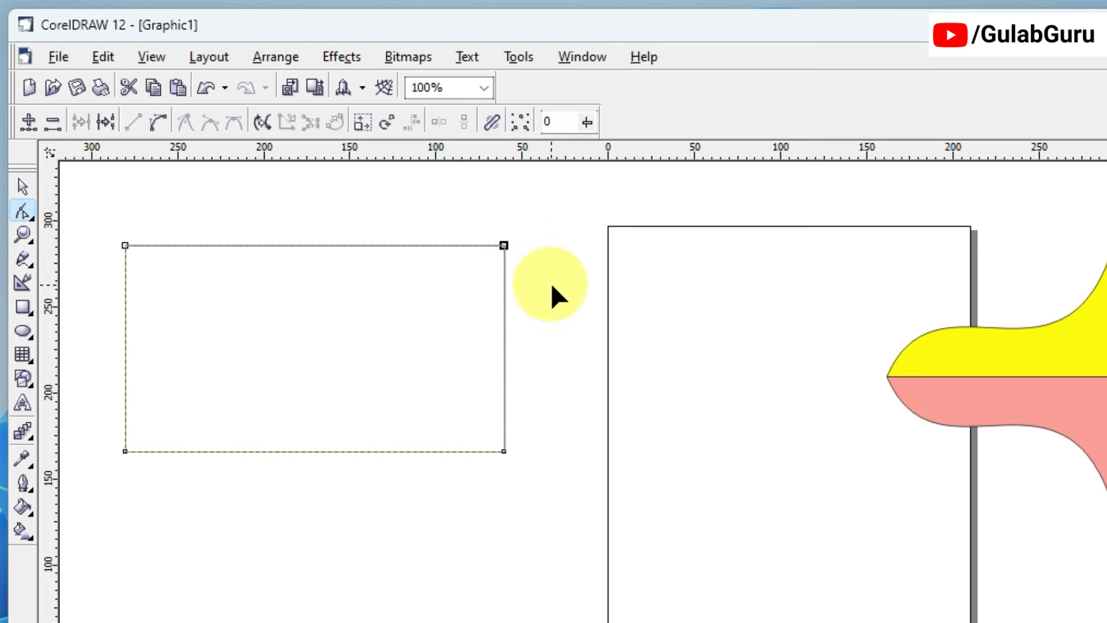
pyautogui.click(157, 122)
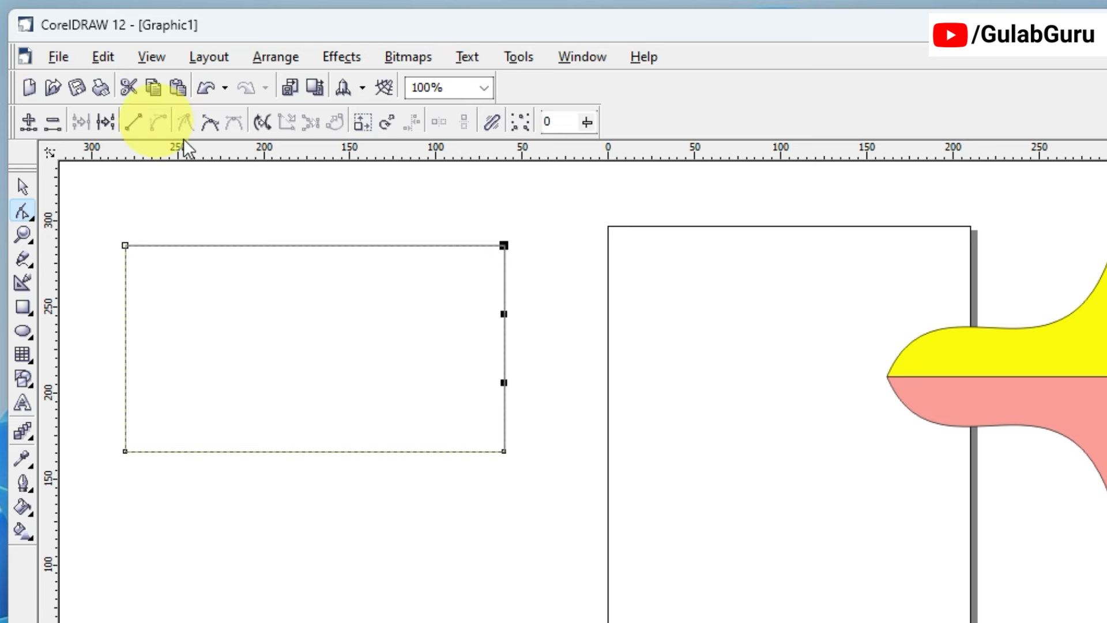
pyautogui.click(503, 248)
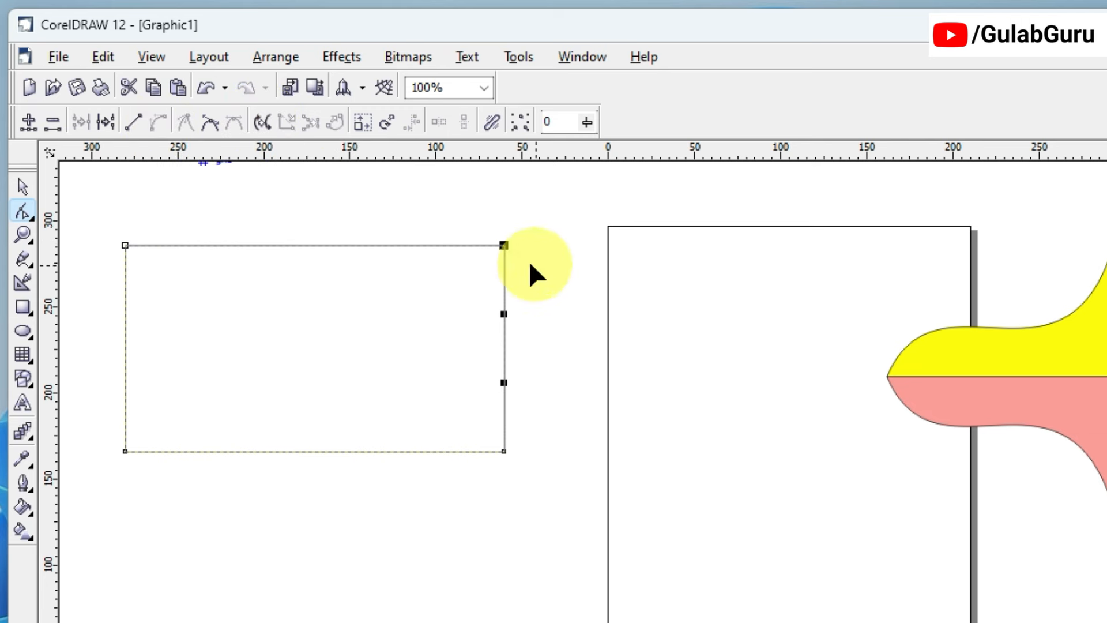
pyautogui.click(503, 246)
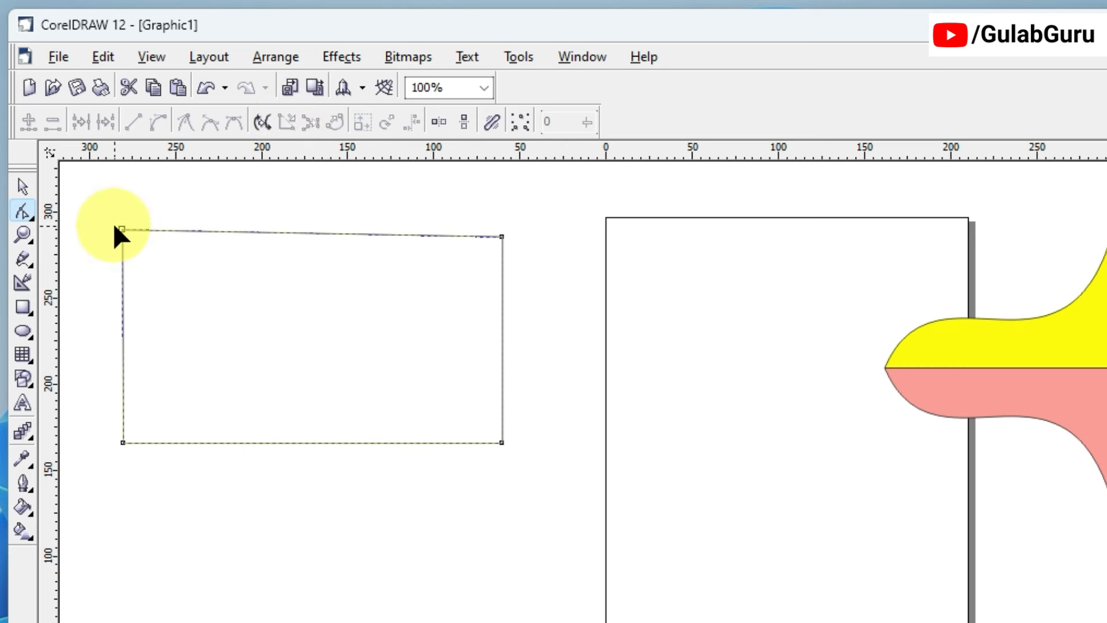
# Step: Break the outline at its top-left corner node and pull the top edge's loose end toward the right corner to open the shape
pyautogui.moveTo(102, 210); pyautogui.dragTo(141, 262)
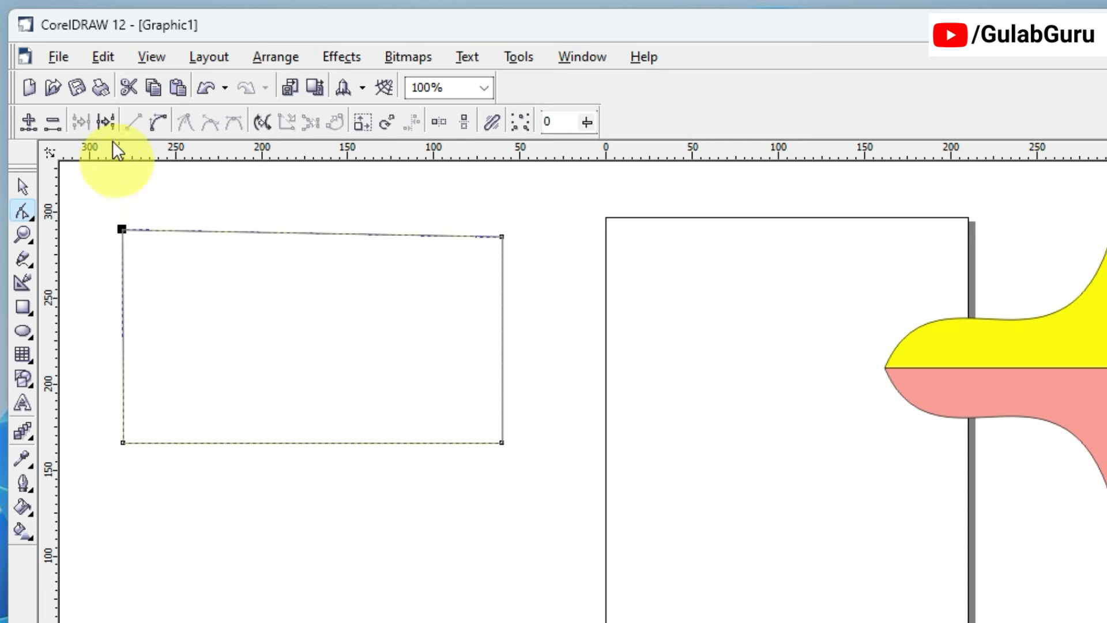
pyautogui.click(105, 120)
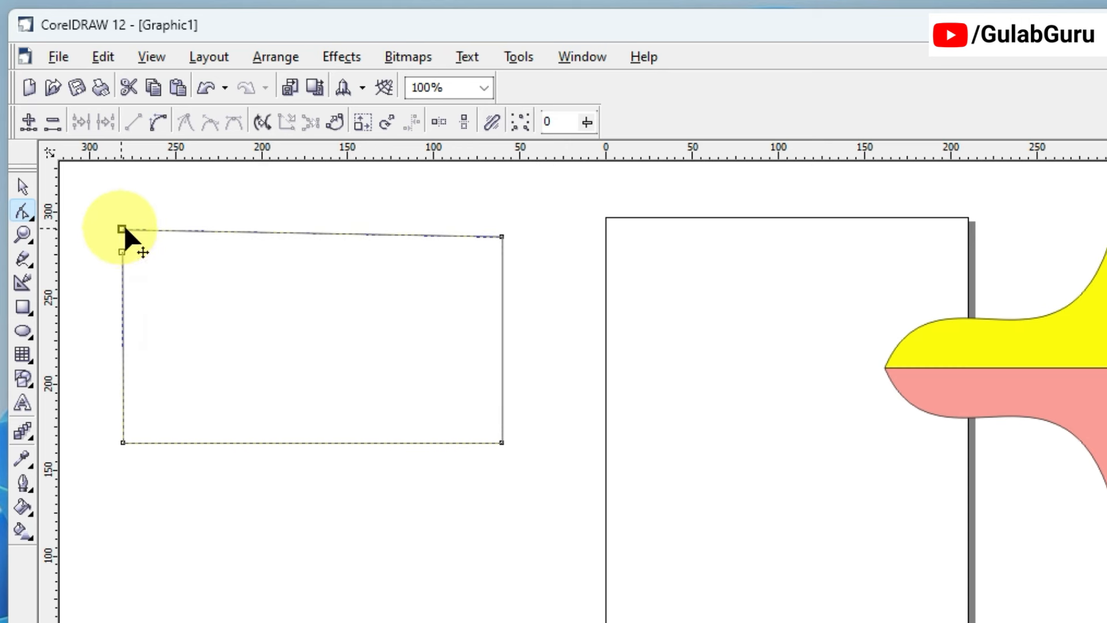
pyautogui.moveTo(122, 229); pyautogui.dragTo(449, 255)
pyautogui.click(121, 252)
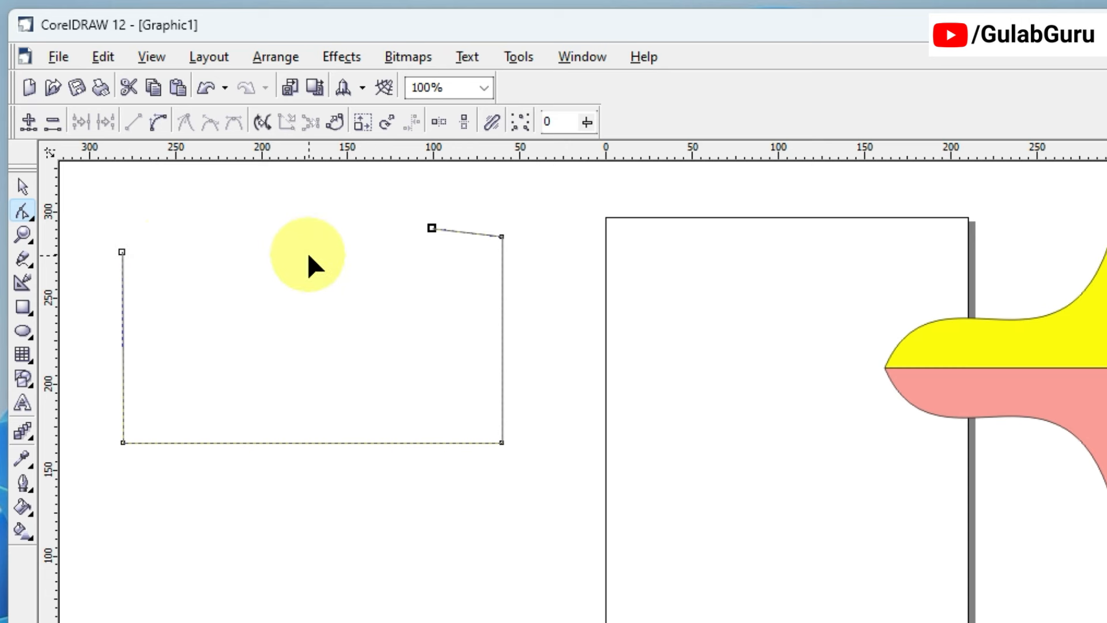
# Step: Close the gap between the shape's two loose end nodes with Extend Curve to Close, and undo the closing and the earlier loose-end move
pyautogui.moveTo(86, 183); pyautogui.dragTo(465, 299)
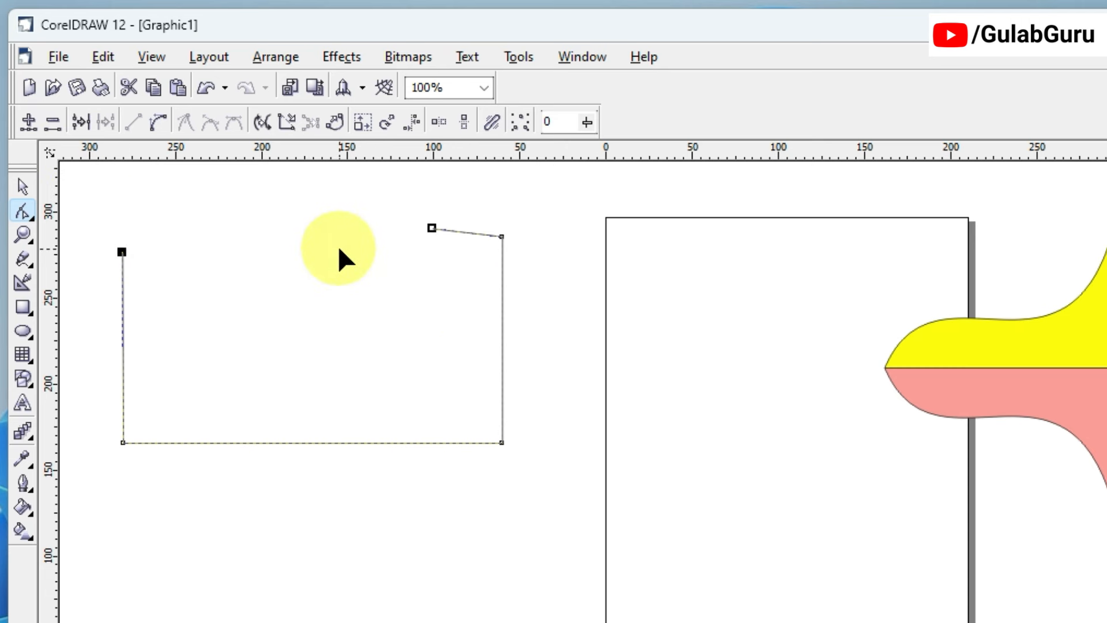
pyautogui.click(292, 122)
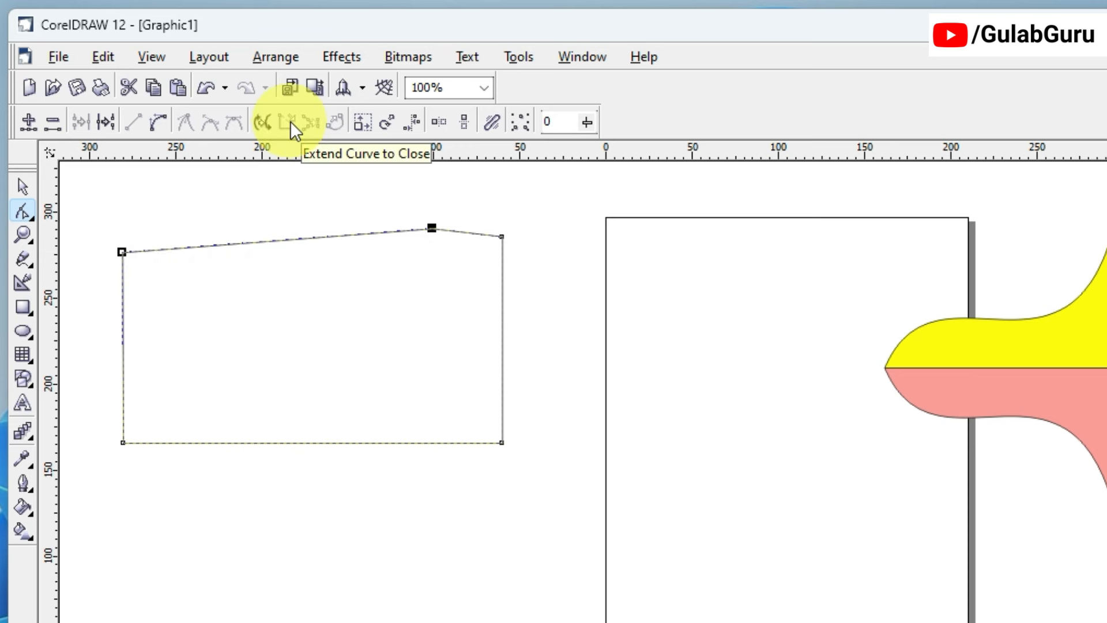
pyautogui.moveTo(103, 233); pyautogui.dragTo(489, 268)
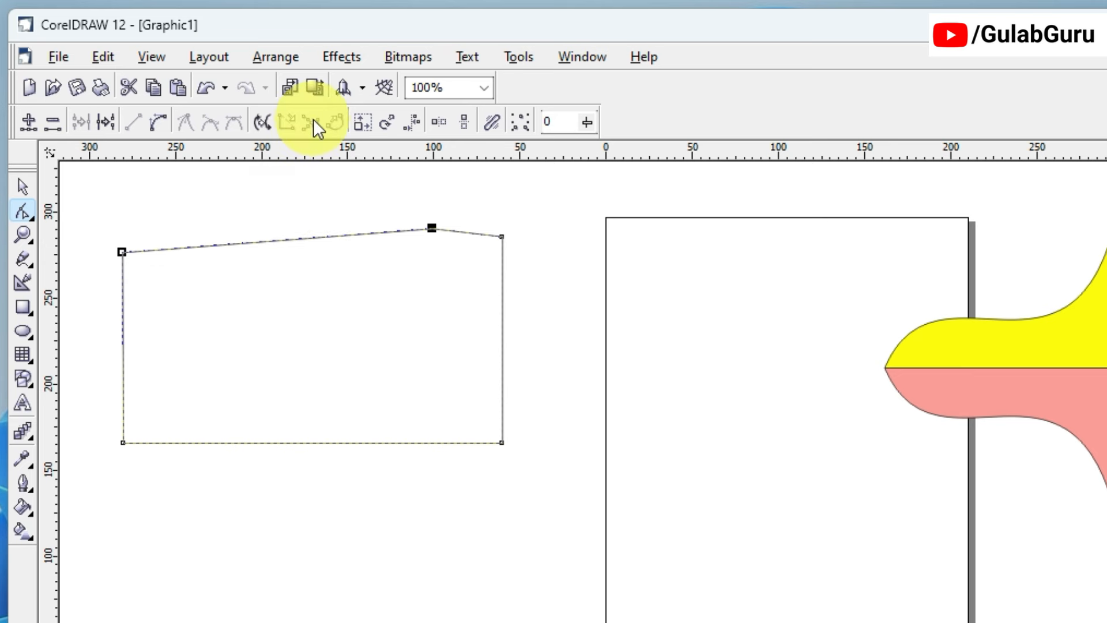
pyautogui.hotkey('ctrl', 'z')
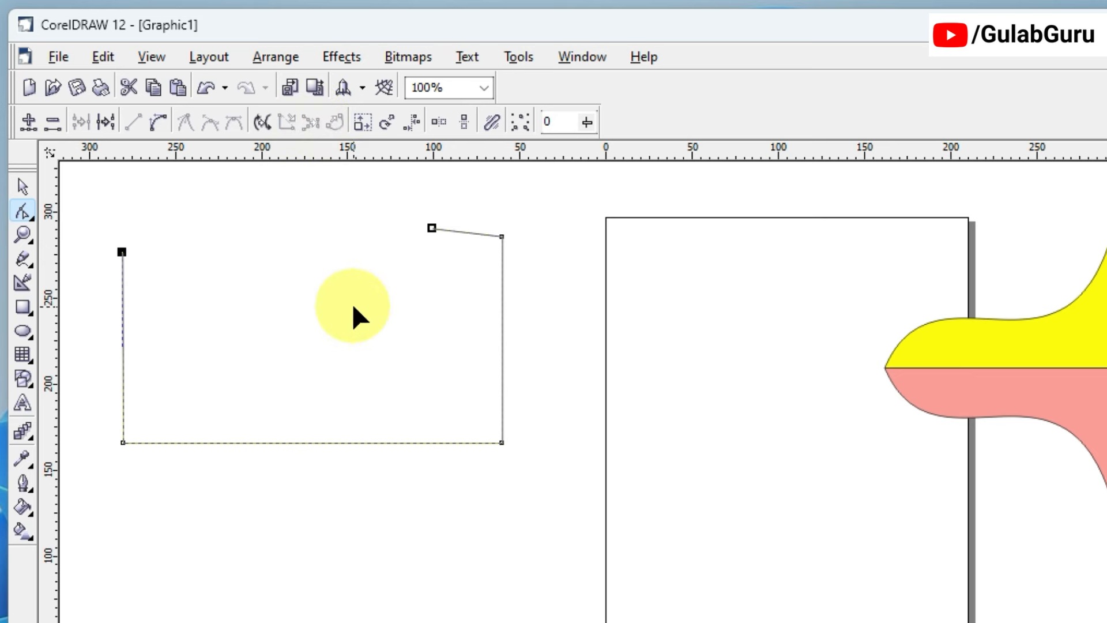
pyautogui.hotkey('ctrl', 'z')
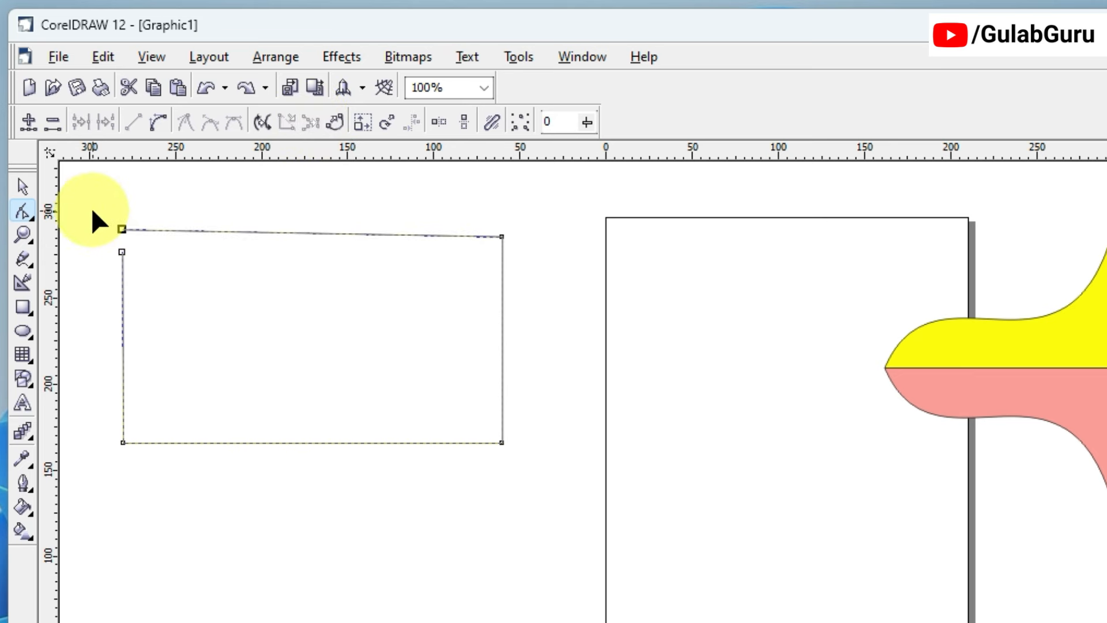
# Step: Break the outline at its top-right corner node and pull the two new end nodes apart vertically
pyautogui.moveTo(98, 208); pyautogui.dragTo(161, 276)
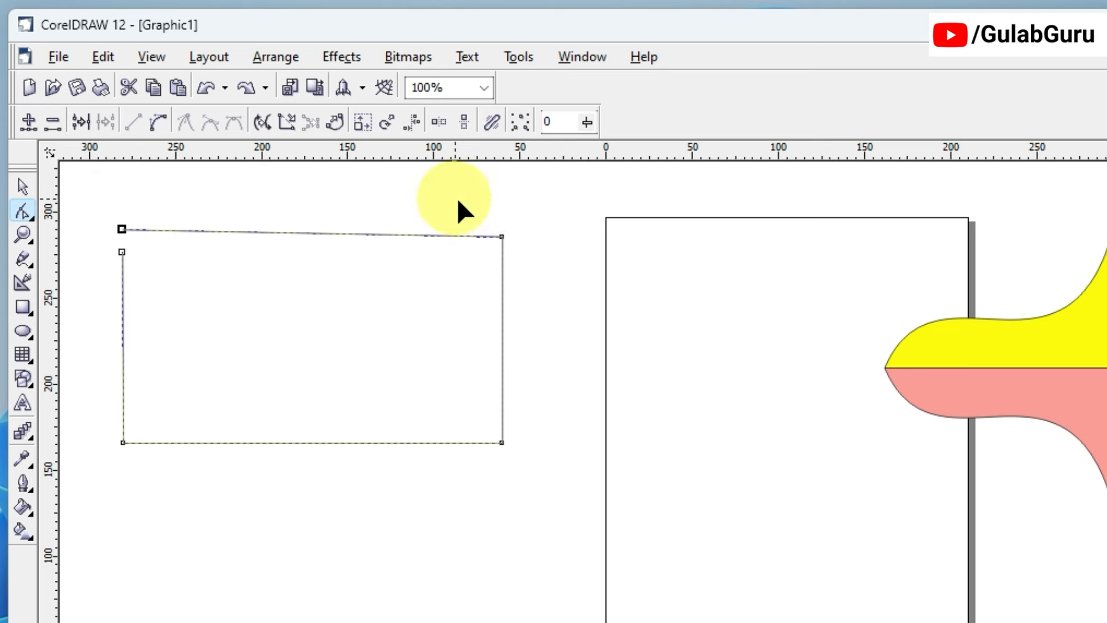
pyautogui.moveTo(457, 197); pyautogui.dragTo(536, 264)
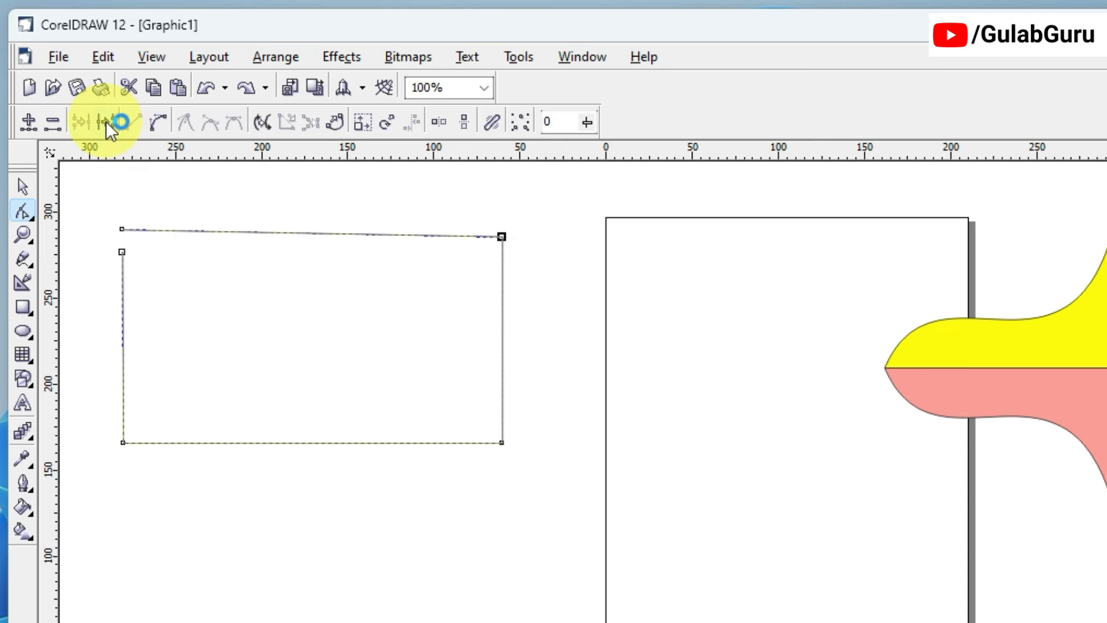
pyautogui.click(105, 121)
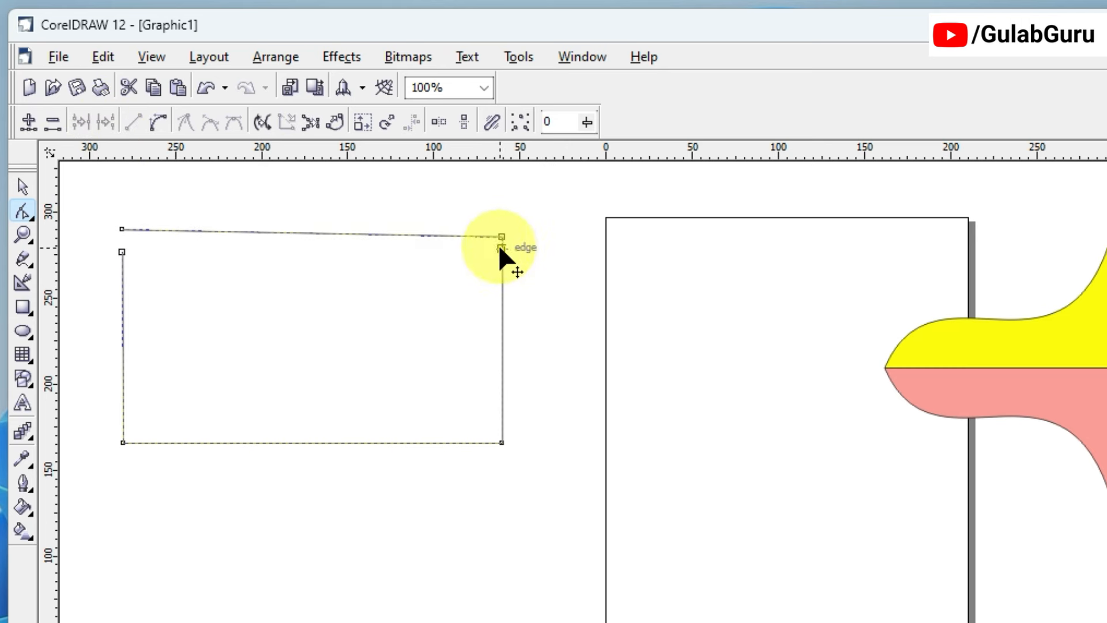
pyautogui.moveTo(499, 234); pyautogui.dragTo(502, 218)
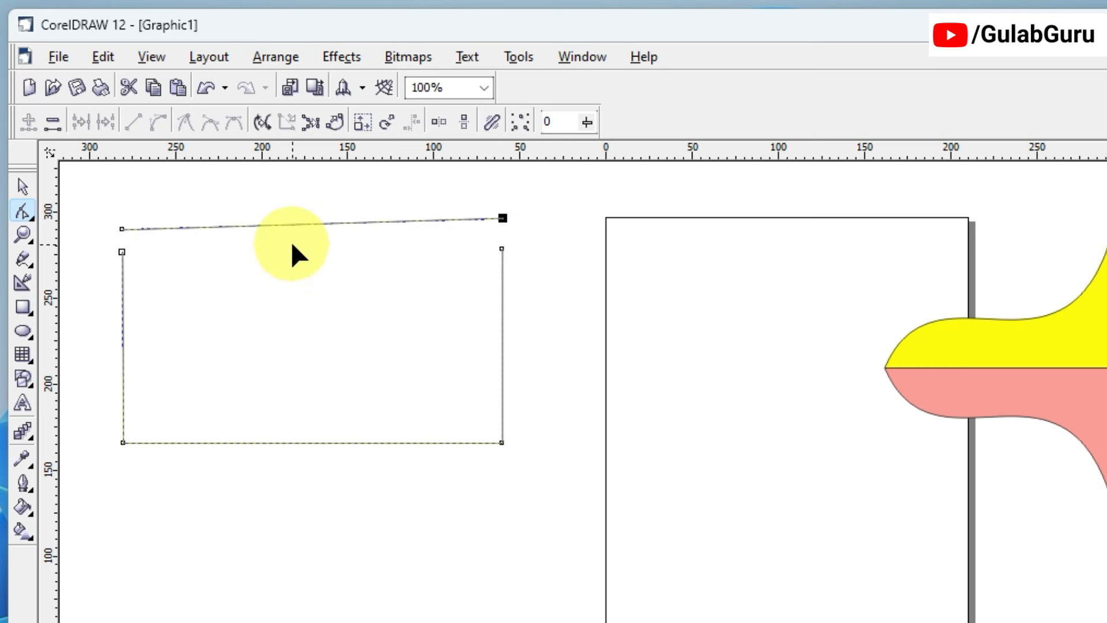
# Step: Move the broken outline as one object onto the page's left edge and back off the page
pyautogui.click(23, 186)
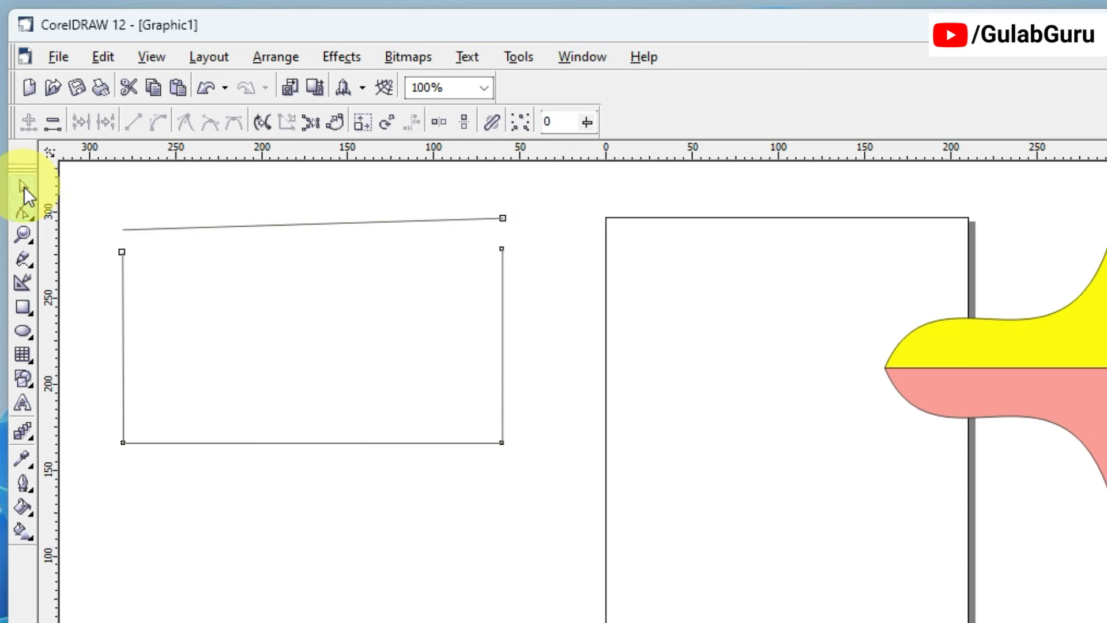
pyautogui.click(400, 528)
pyautogui.click(328, 377)
pyautogui.moveTo(325, 369); pyautogui.dragTo(559, 403)
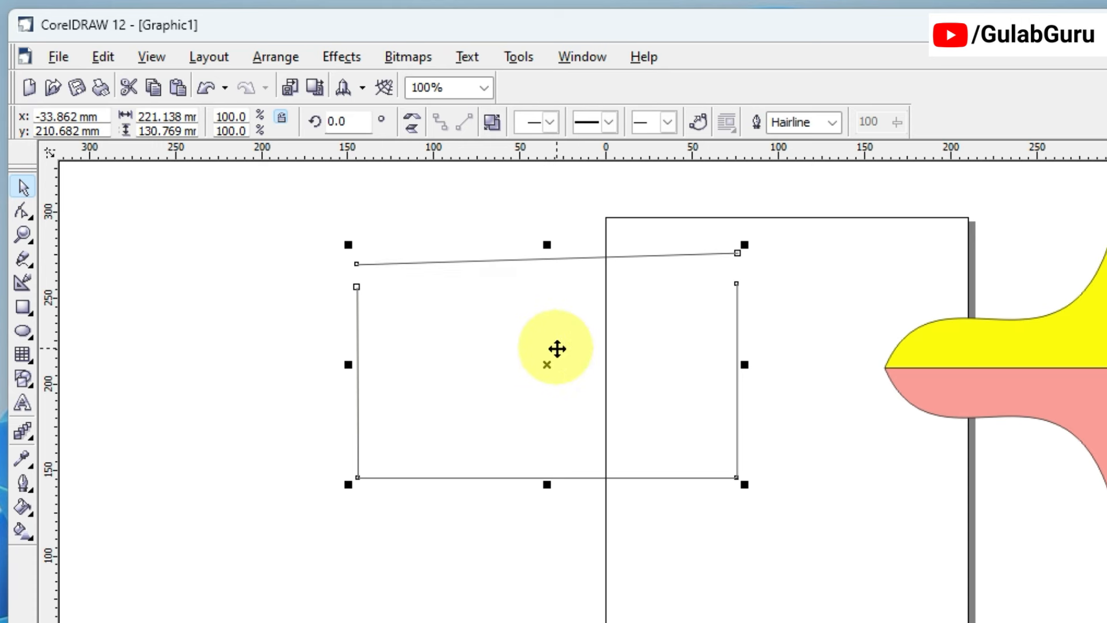
pyautogui.moveTo(544, 334); pyautogui.dragTo(371, 293)
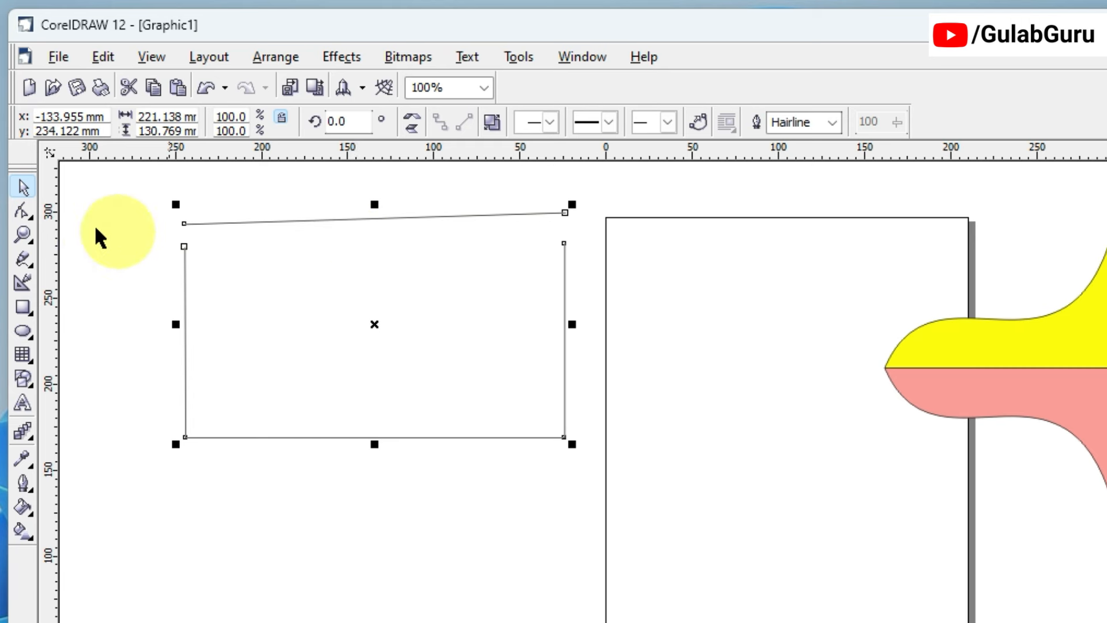
# Step: Extract the top line as a separate subpath from its right end node, and deselect both pieces
pyautogui.click(22, 212)
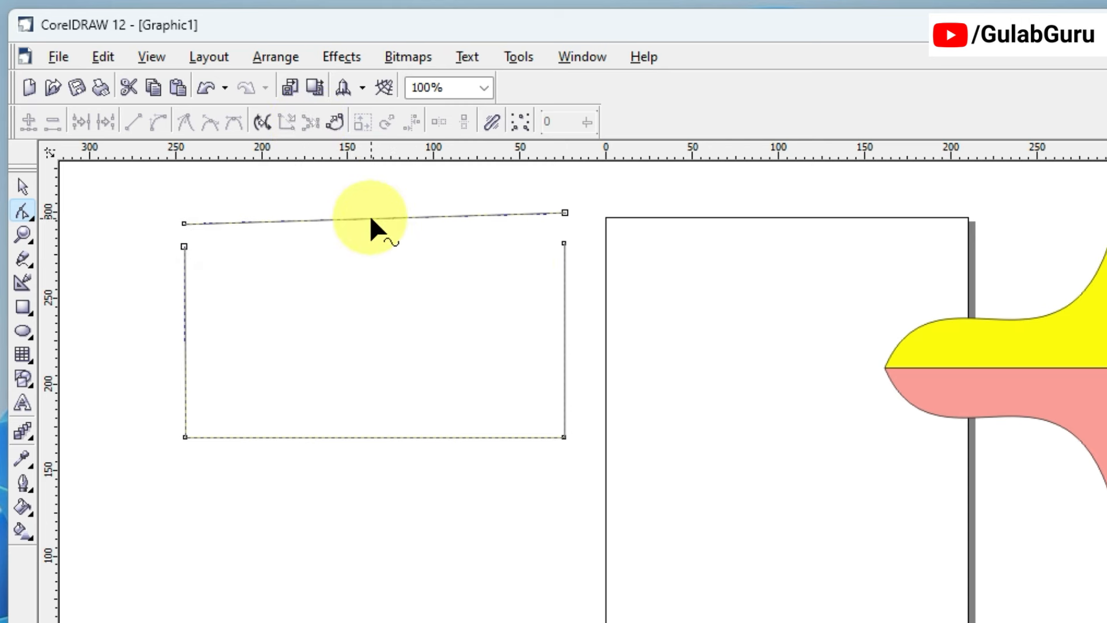
pyautogui.click(565, 213)
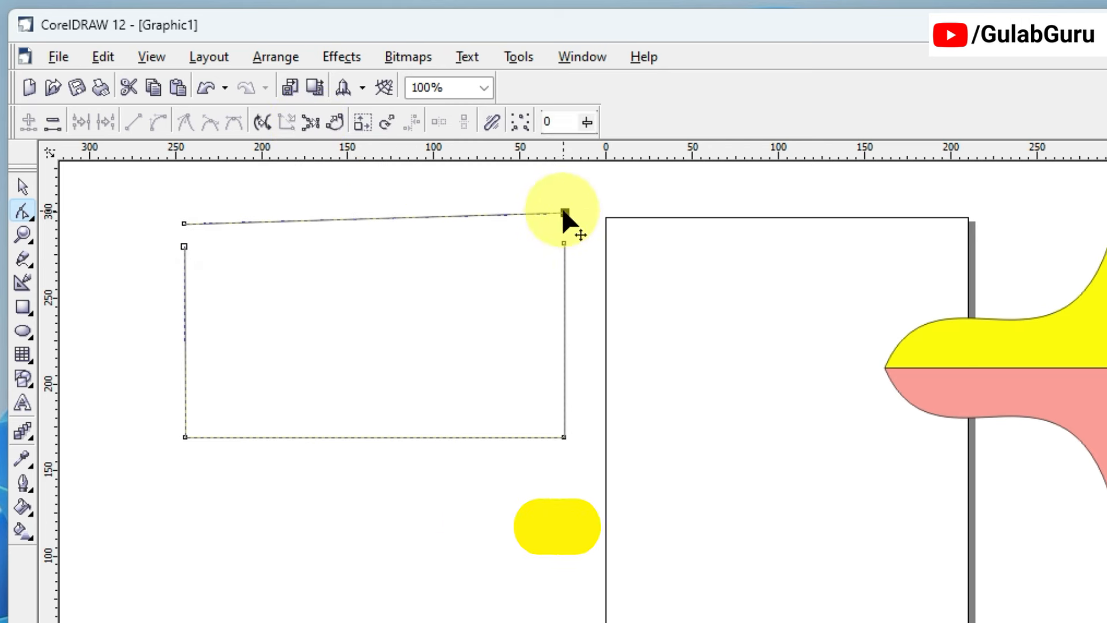
pyautogui.click(313, 123)
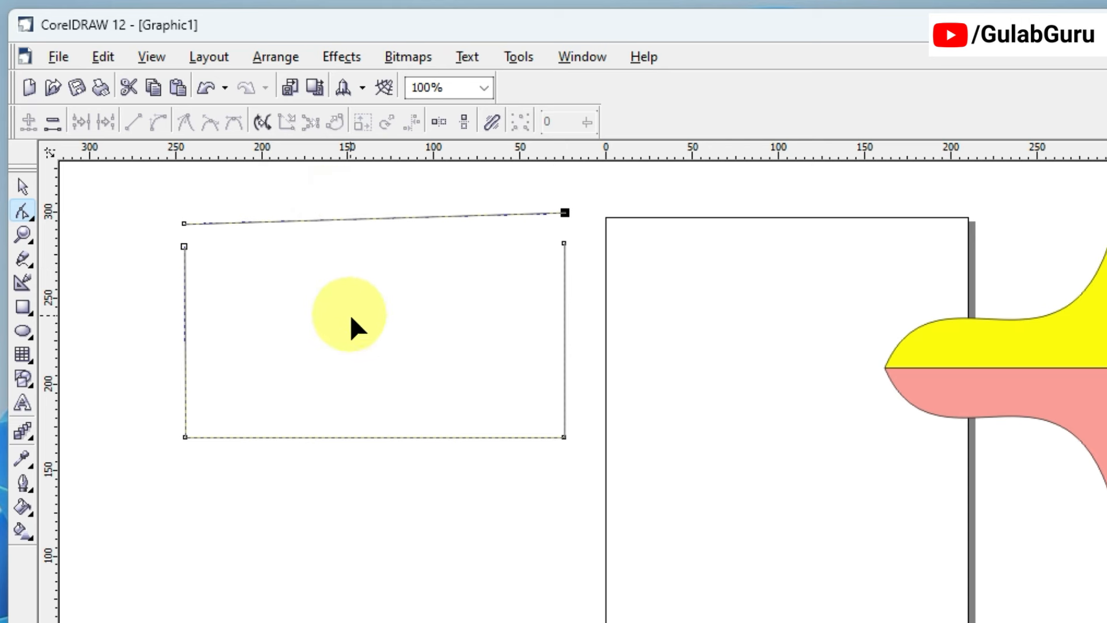
pyautogui.click(22, 186)
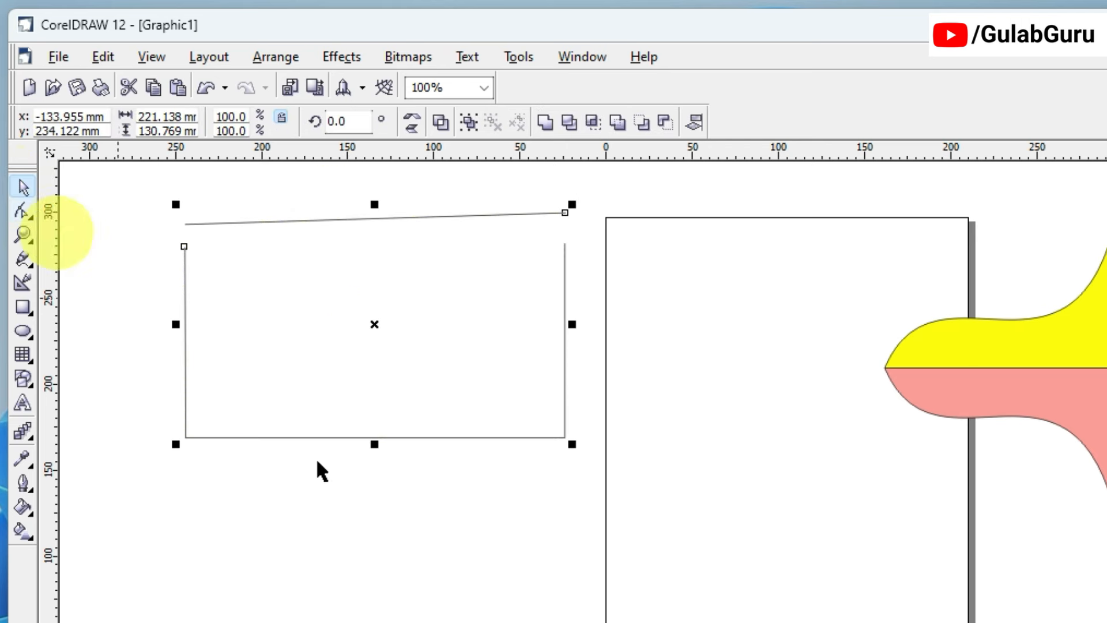
pyautogui.click(450, 511)
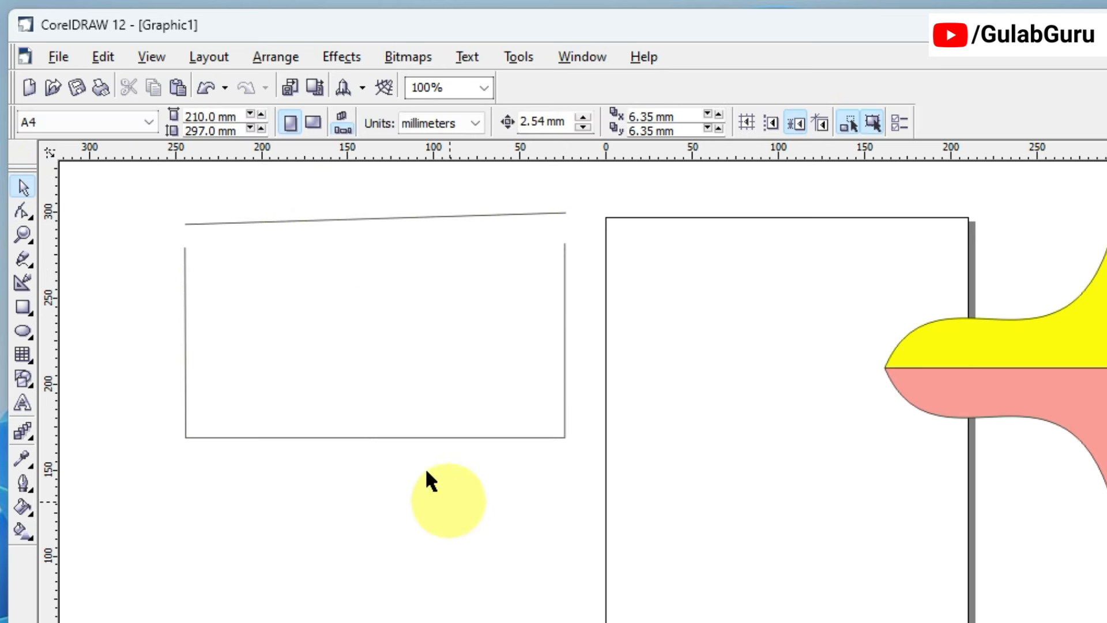
# Step: Move the U-shaped outline and the extracted top line separately, leaving the line above and to the left of the U shape
pyautogui.click(340, 378)
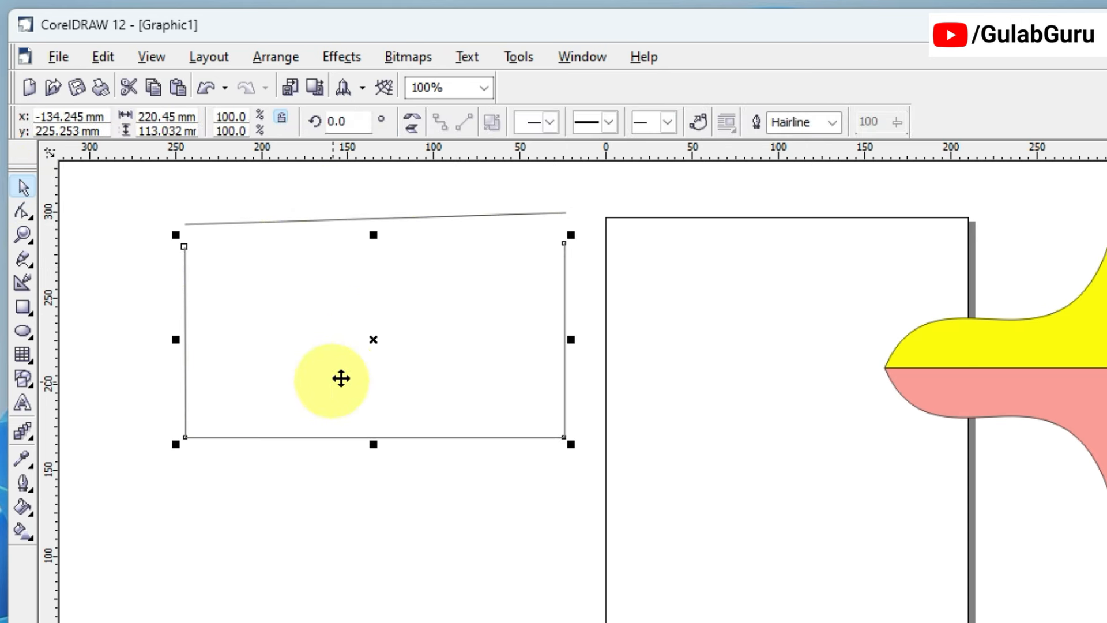
pyautogui.click(301, 375)
pyautogui.moveTo(302, 375); pyautogui.dragTo(509, 401)
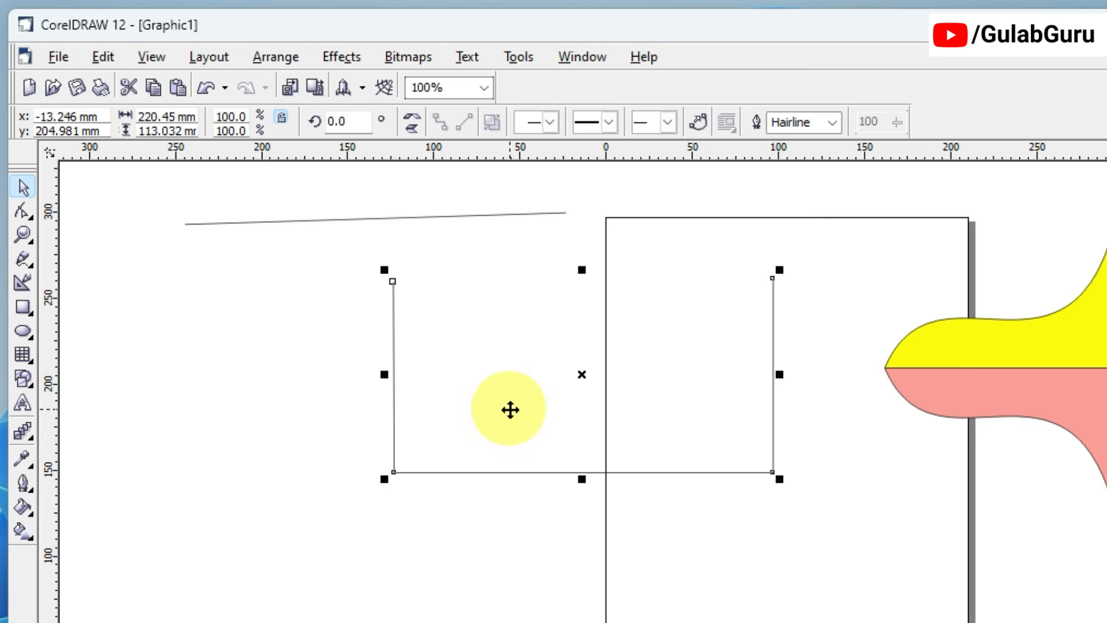
pyautogui.click(337, 224)
pyautogui.click(339, 218)
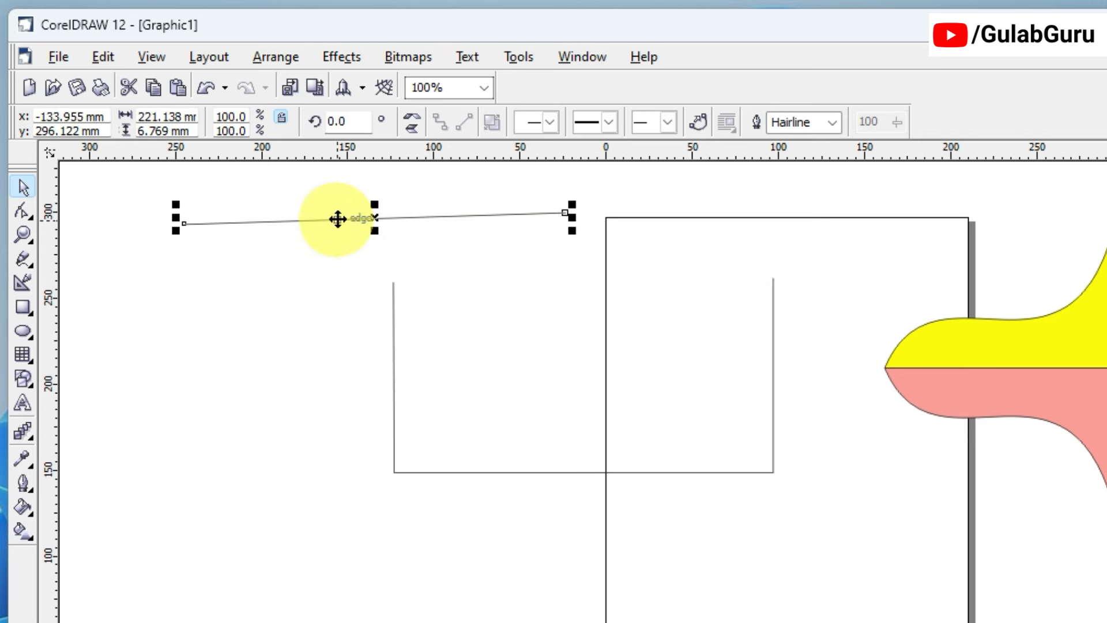
pyautogui.moveTo(338, 218); pyautogui.dragTo(225, 236)
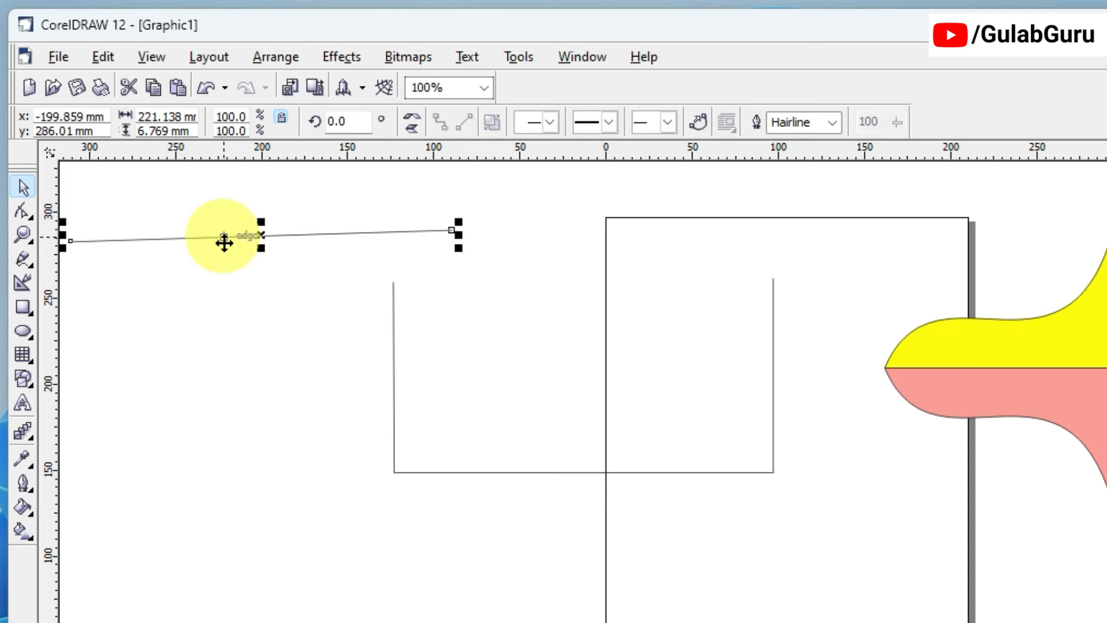
pyautogui.click(627, 421)
pyautogui.moveTo(625, 423); pyautogui.dragTo(462, 436)
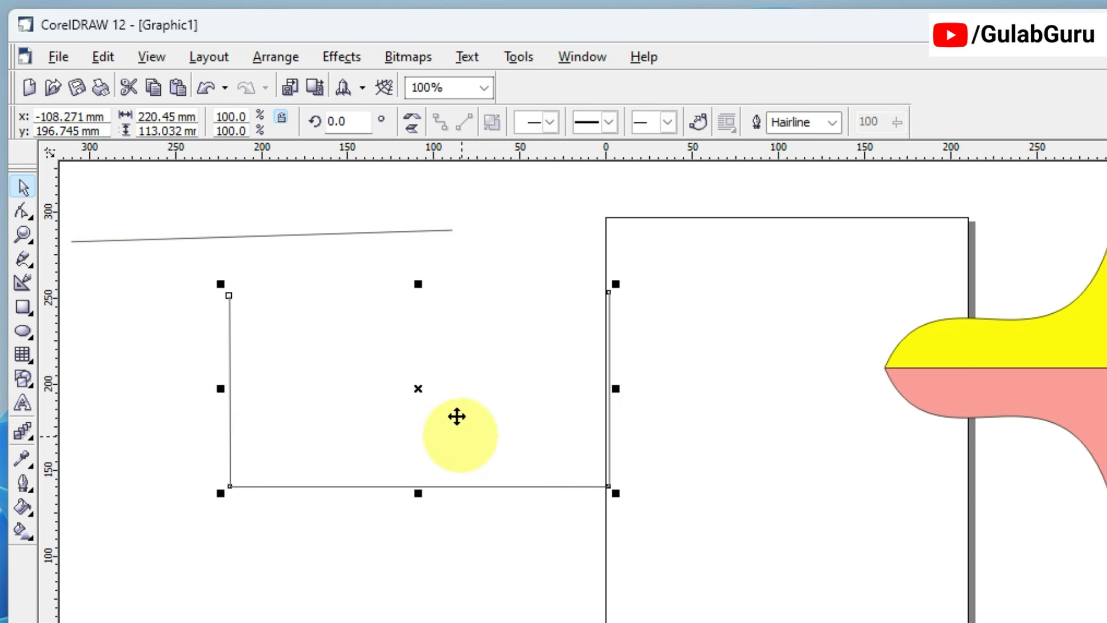
# Step: Close the U-shaped outline between its two top end nodes with Auto-Close Curve
pyautogui.click(26, 212)
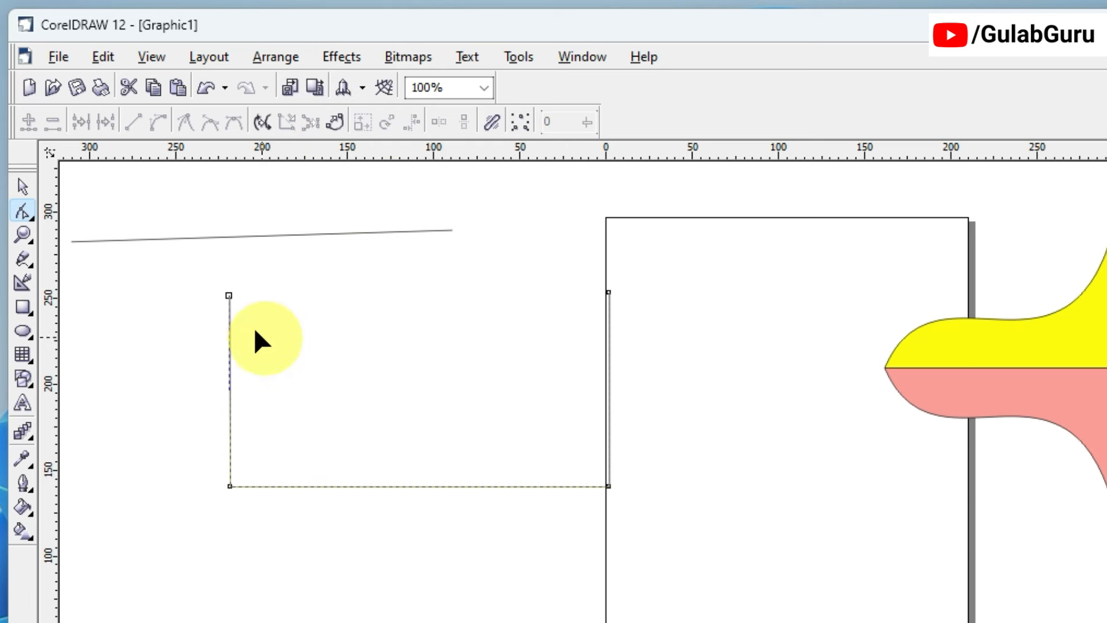
pyautogui.moveTo(203, 272); pyautogui.dragTo(571, 346)
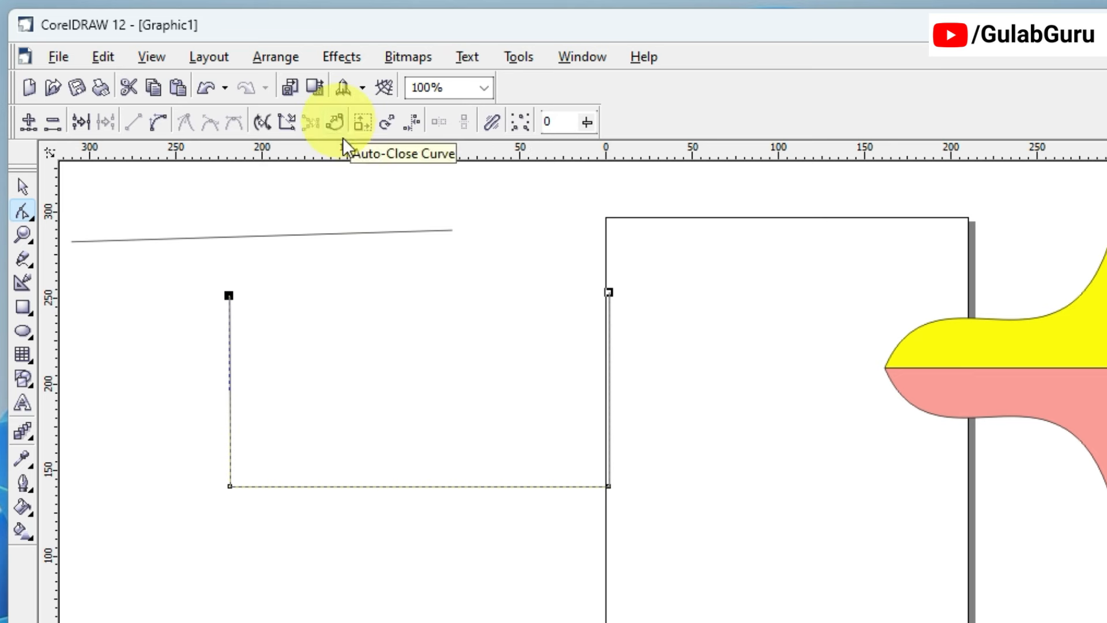
pyautogui.click(179, 252)
pyautogui.moveTo(180, 254); pyautogui.dragTo(643, 334)
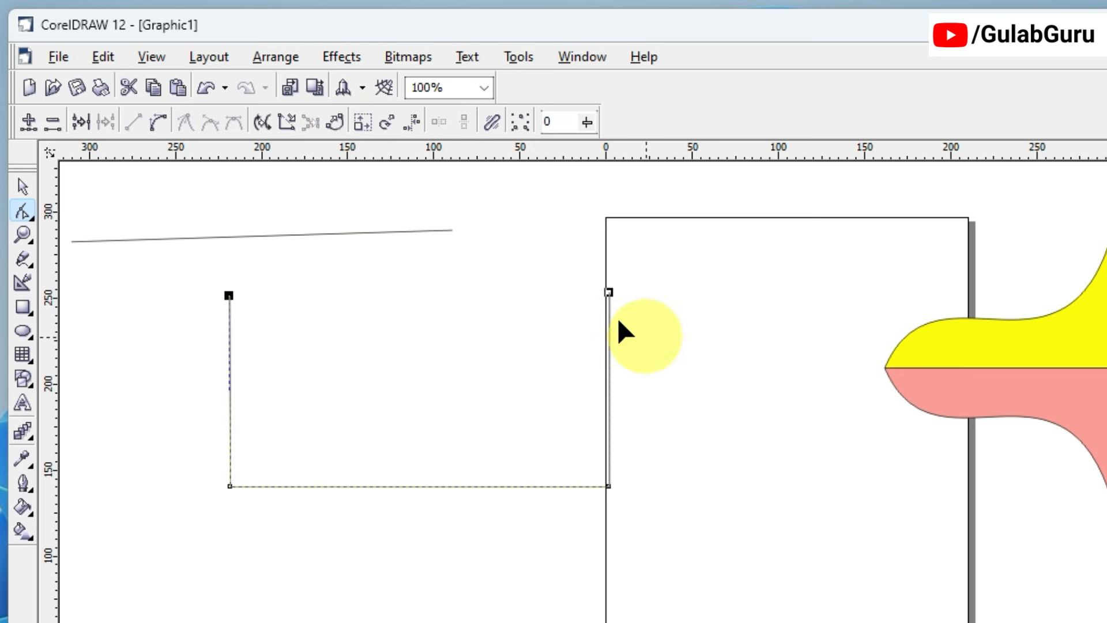
pyautogui.click(335, 122)
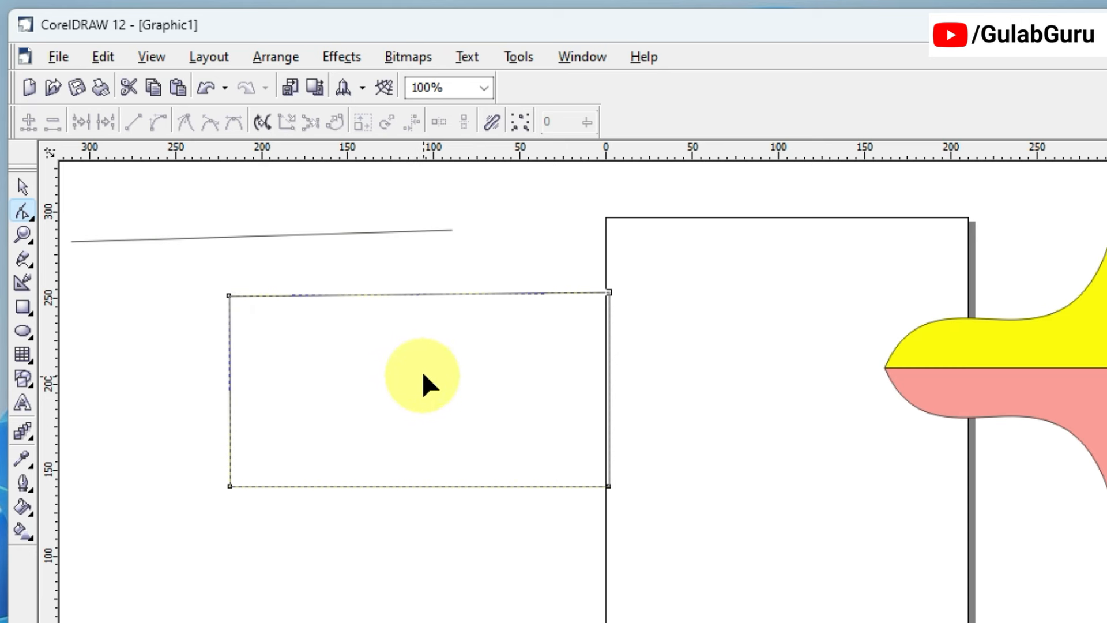
# Step: Stretch and scale all four nodes of the closed rectangle, raising its top edge and pulling its bottom-right corner inward off the page
pyautogui.moveTo(191, 264); pyautogui.dragTo(649, 534)
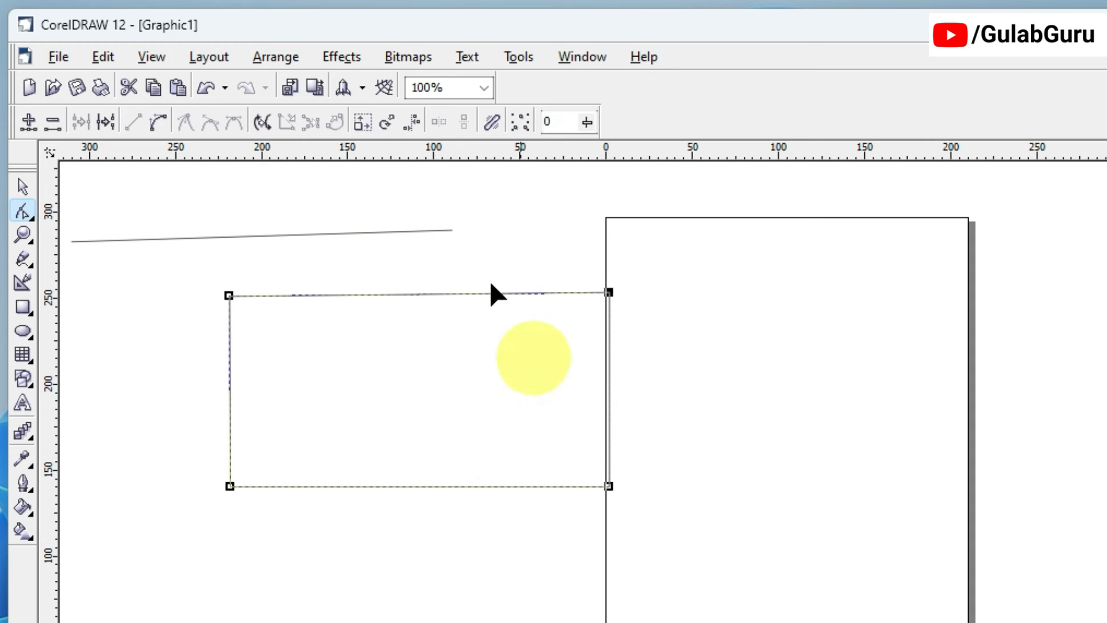
pyautogui.click(366, 122)
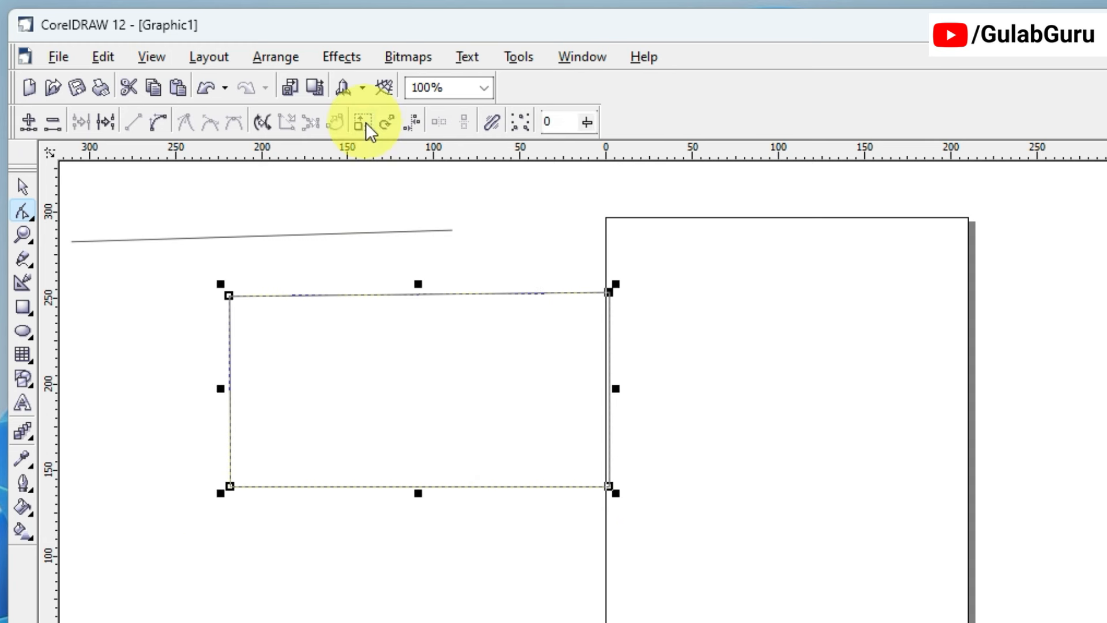
pyautogui.moveTo(220, 284); pyautogui.dragTo(271, 331)
pyautogui.moveTo(465, 330); pyautogui.dragTo(460, 265)
pyautogui.moveTo(316, 381); pyautogui.dragTo(224, 382)
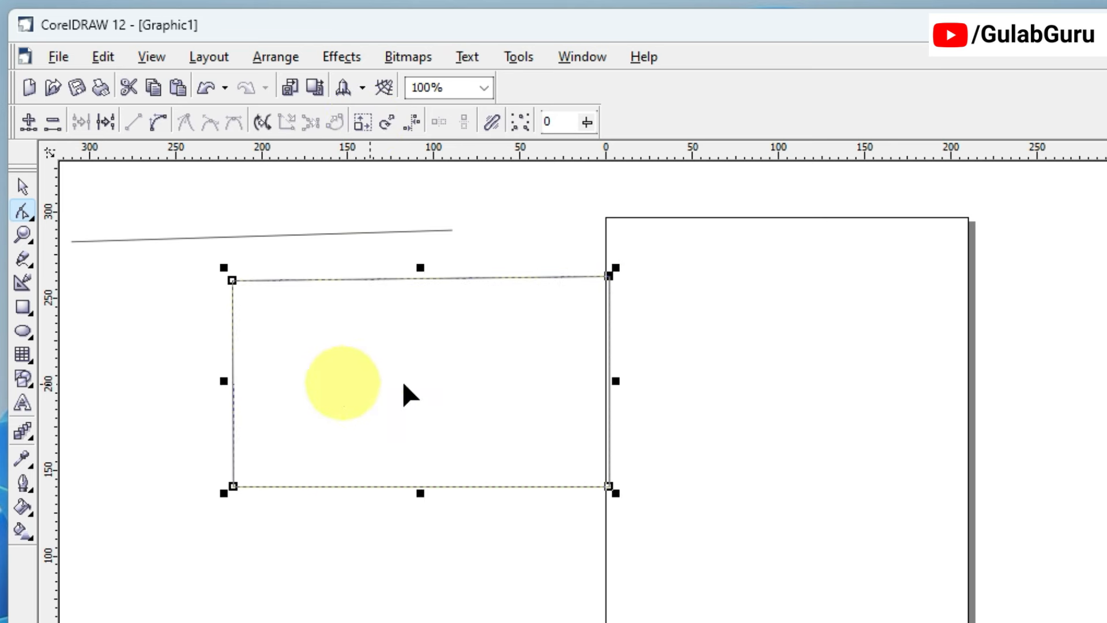
pyautogui.click(23, 215)
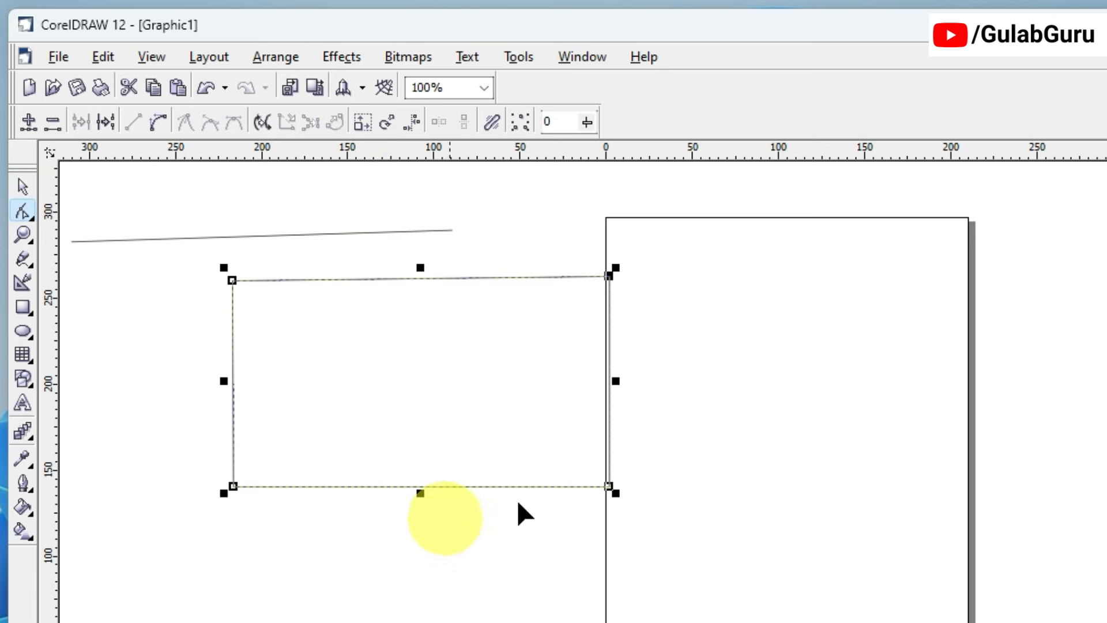
pyautogui.moveTo(620, 492); pyautogui.dragTo(569, 467)
pyautogui.click(530, 443)
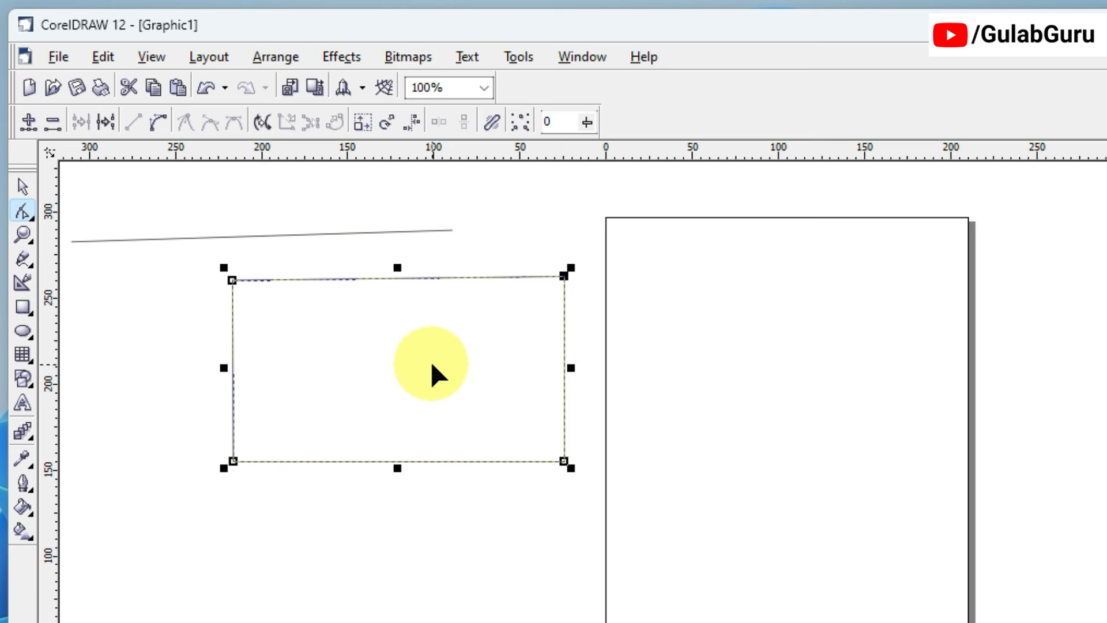
# Step: Skew the rectangle's nodes to the right into a parallelogram, rotate them clockwise, and deselect the nodes
pyautogui.click(385, 123)
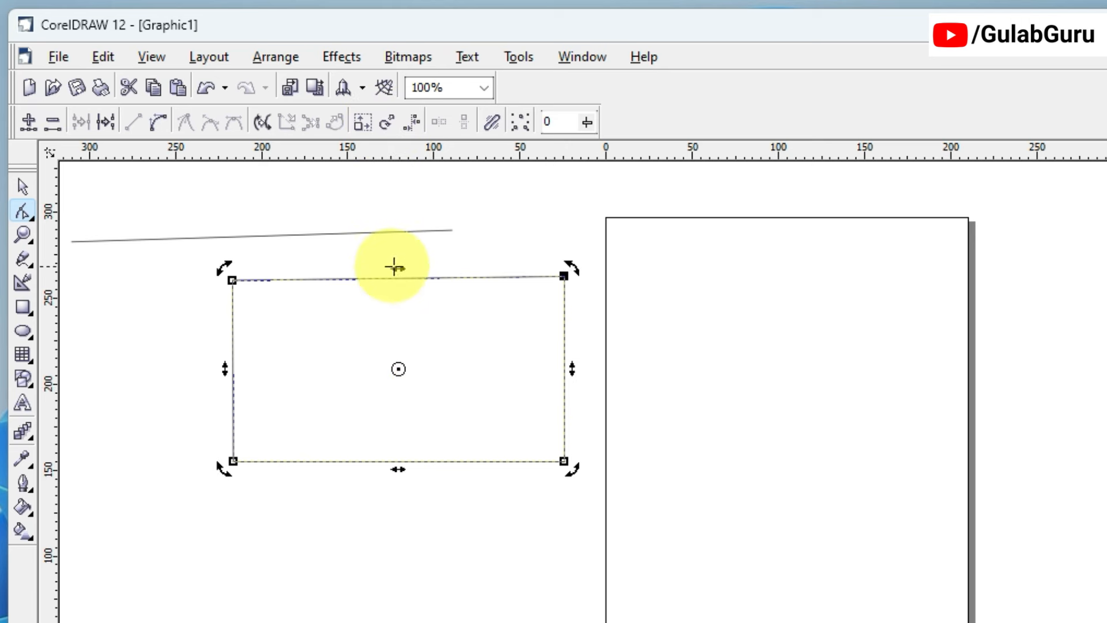
pyautogui.moveTo(394, 268); pyautogui.dragTo(460, 270)
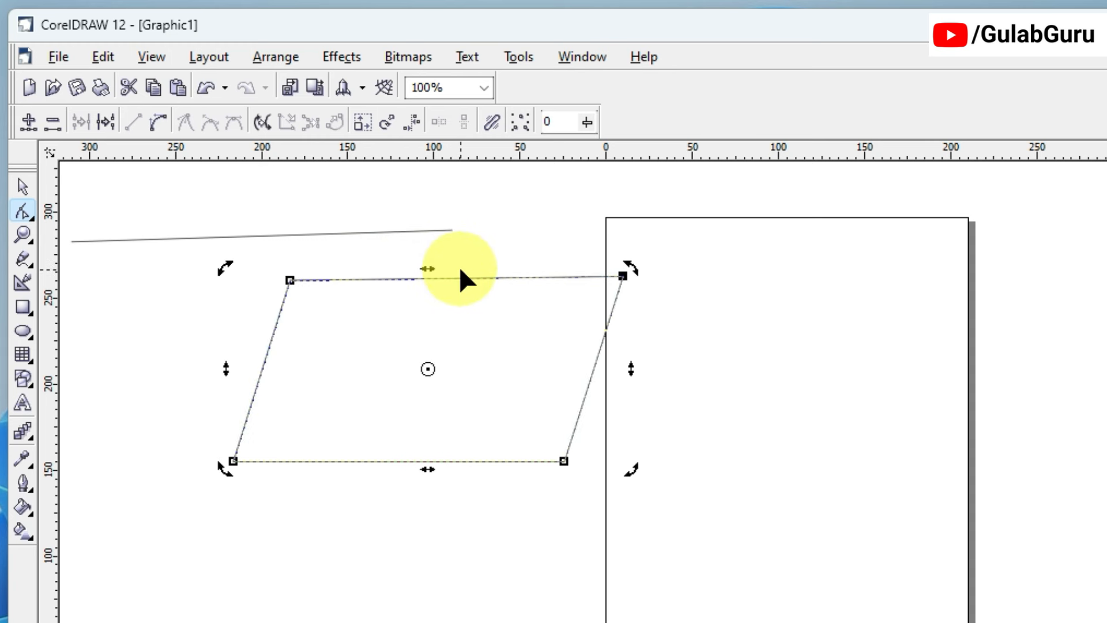
pyautogui.moveTo(634, 271); pyautogui.dragTo(646, 364)
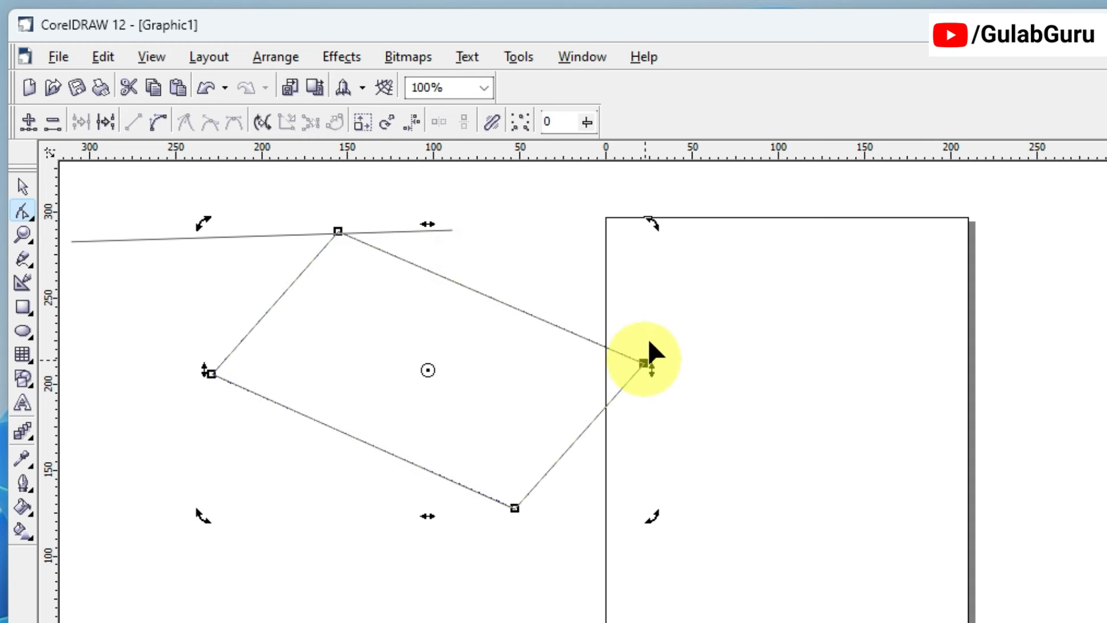
pyautogui.click(296, 378)
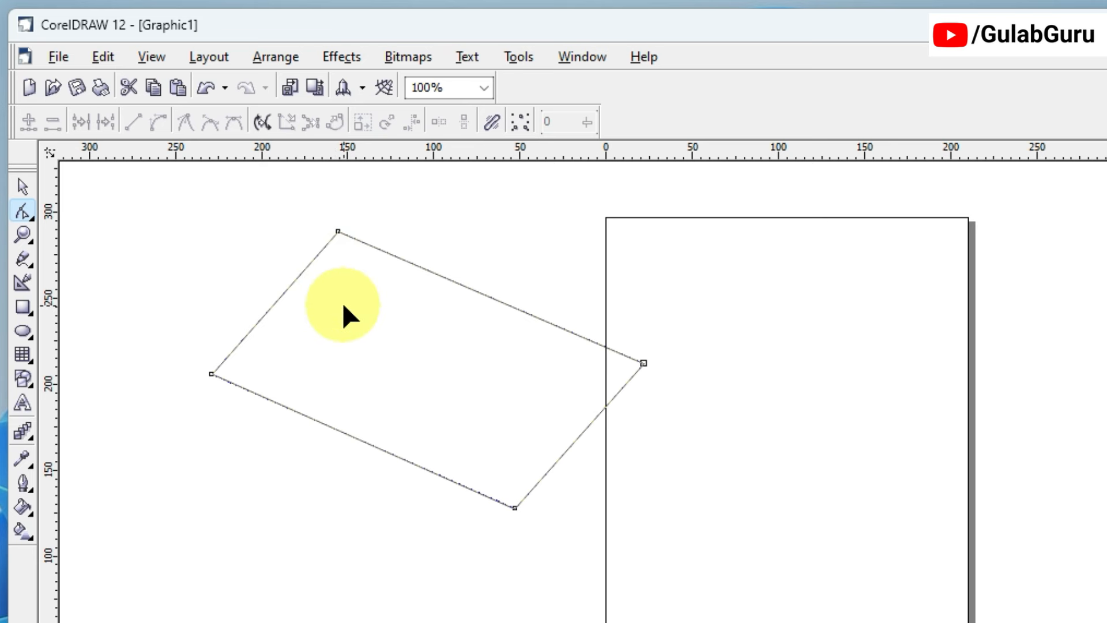
# Step: Select the parallelogram's upper-left and lower-left nodes and align them with only Align Vertical enabled
pyautogui.moveTo(143, 178); pyautogui.dragTo(379, 410)
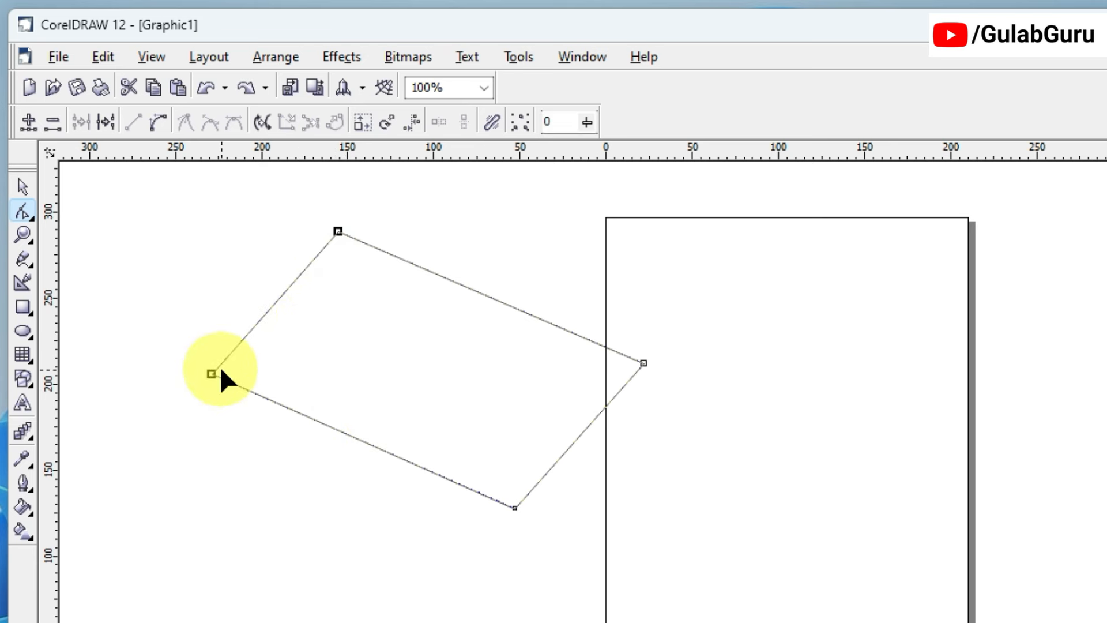
pyautogui.click(163, 199)
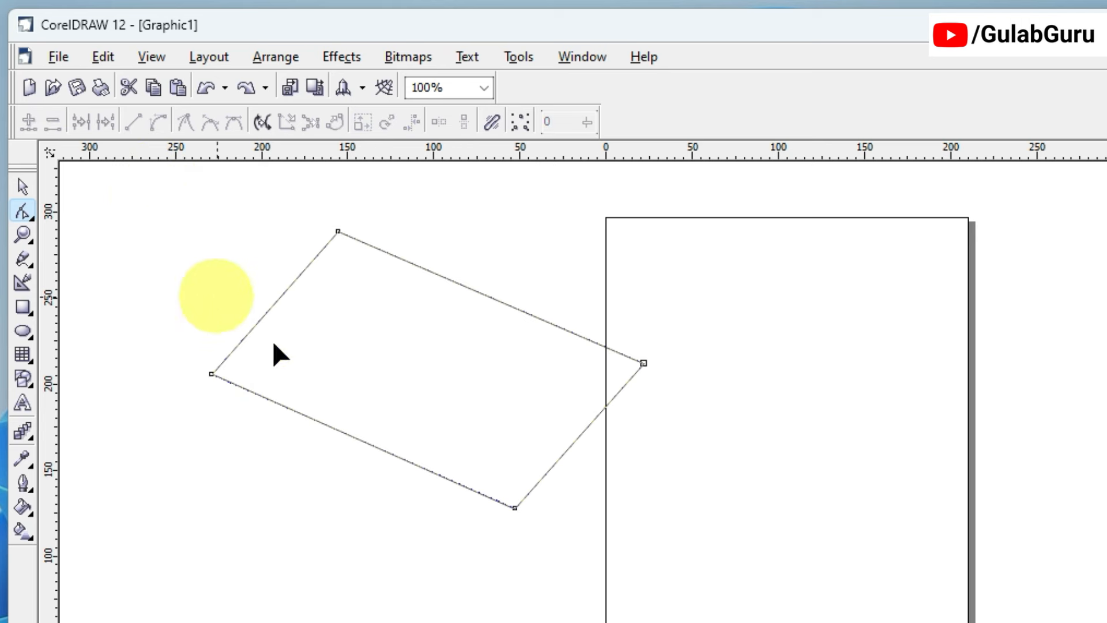
pyautogui.moveTo(148, 193); pyautogui.dragTo(373, 414)
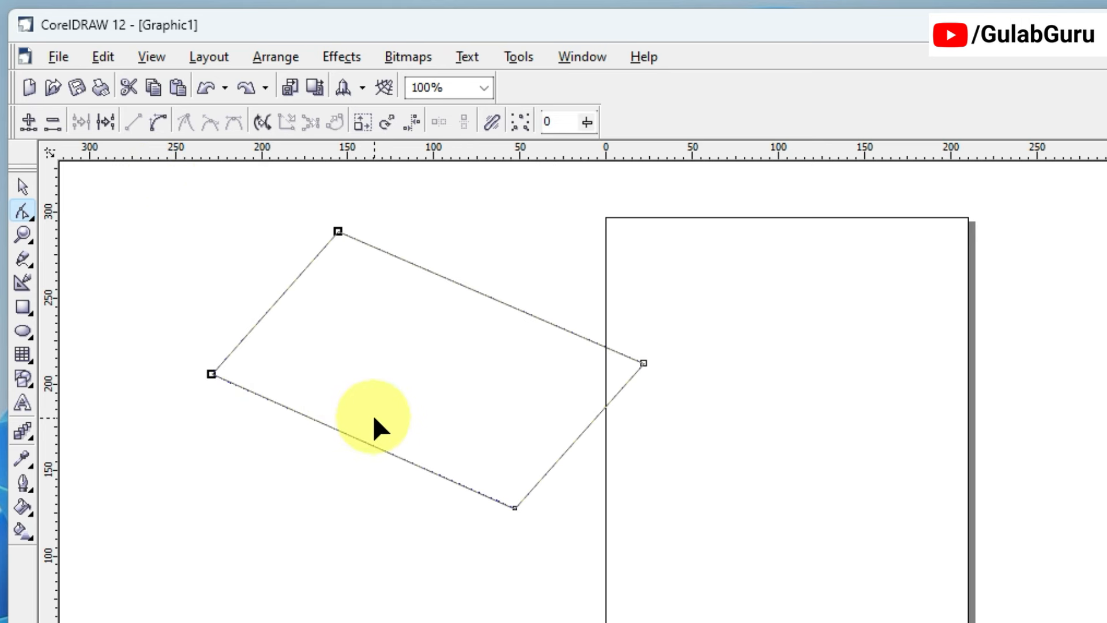
pyautogui.click(413, 123)
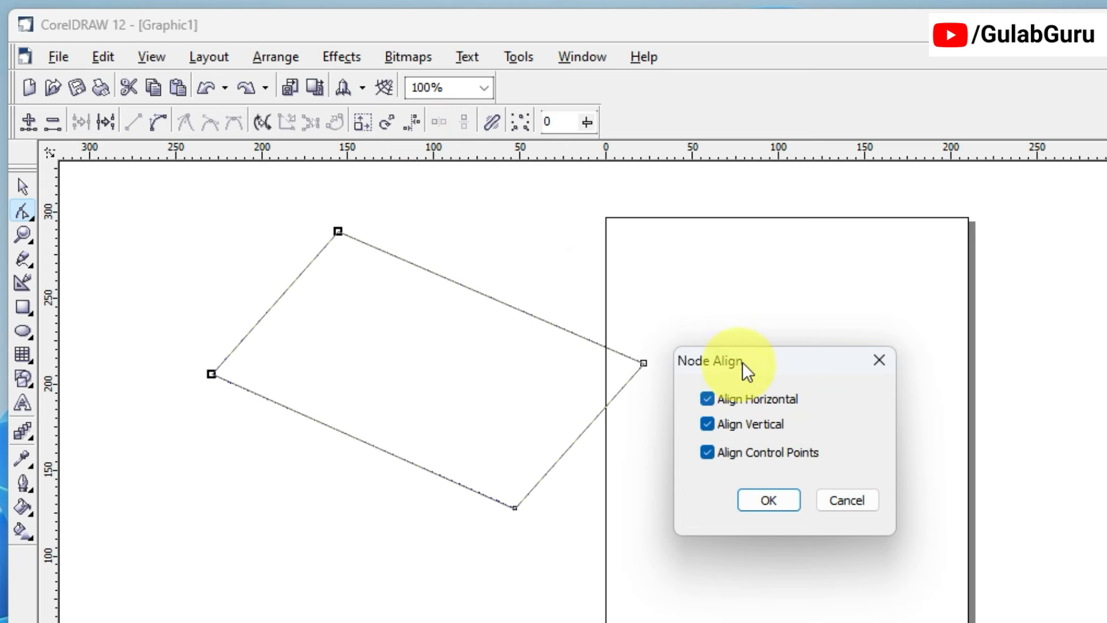
pyautogui.moveTo(742, 361); pyautogui.dragTo(661, 263)
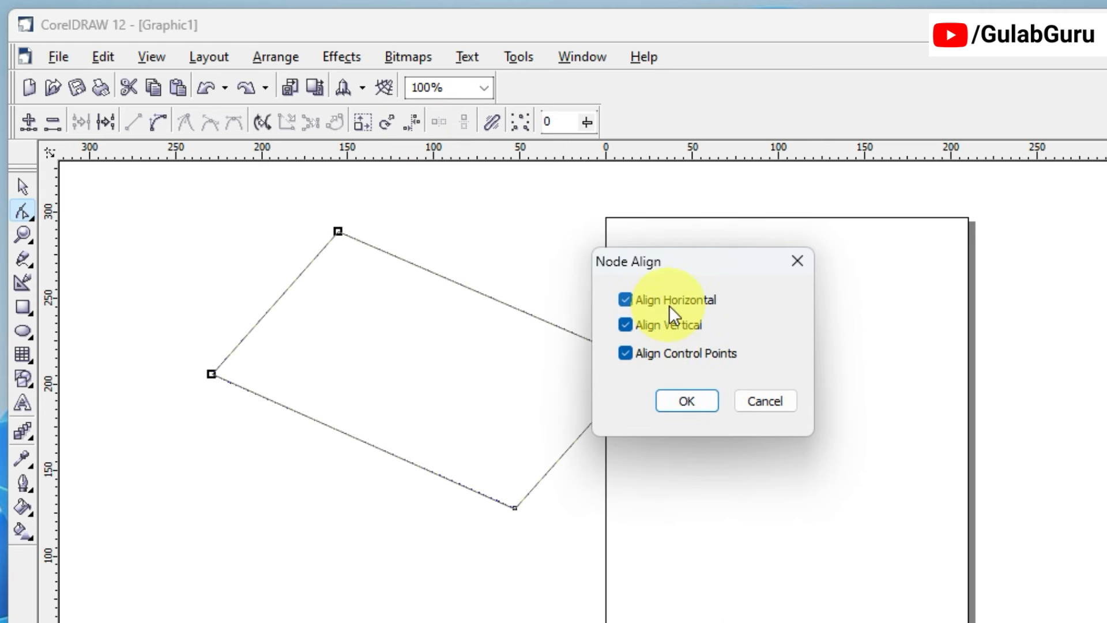
pyautogui.click(627, 321)
pyautogui.click(625, 324)
pyautogui.click(624, 299)
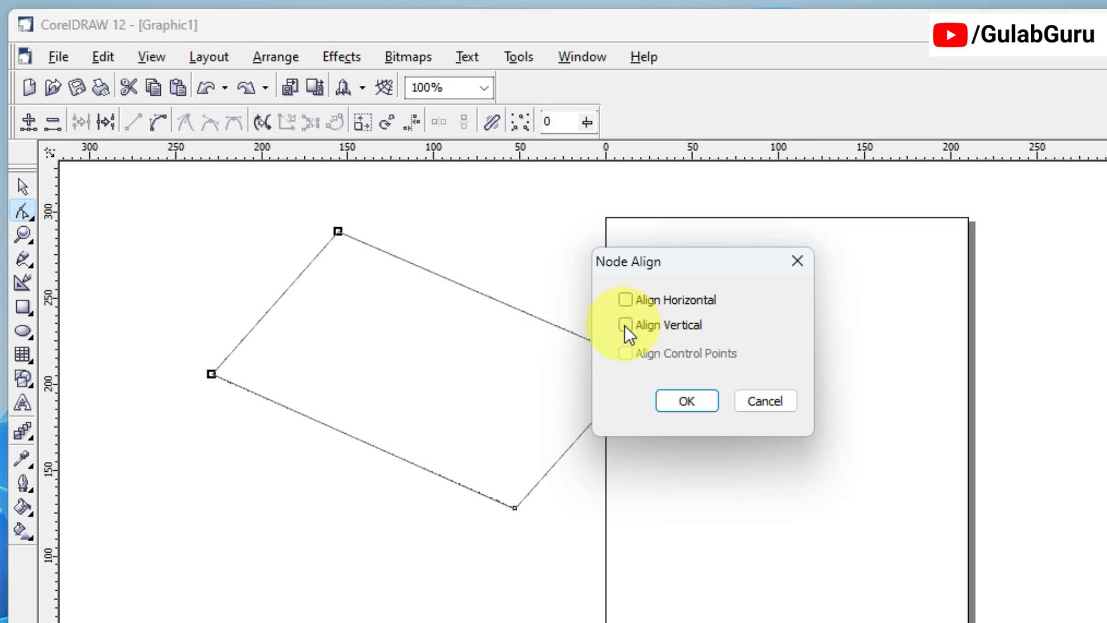
pyautogui.click(625, 324)
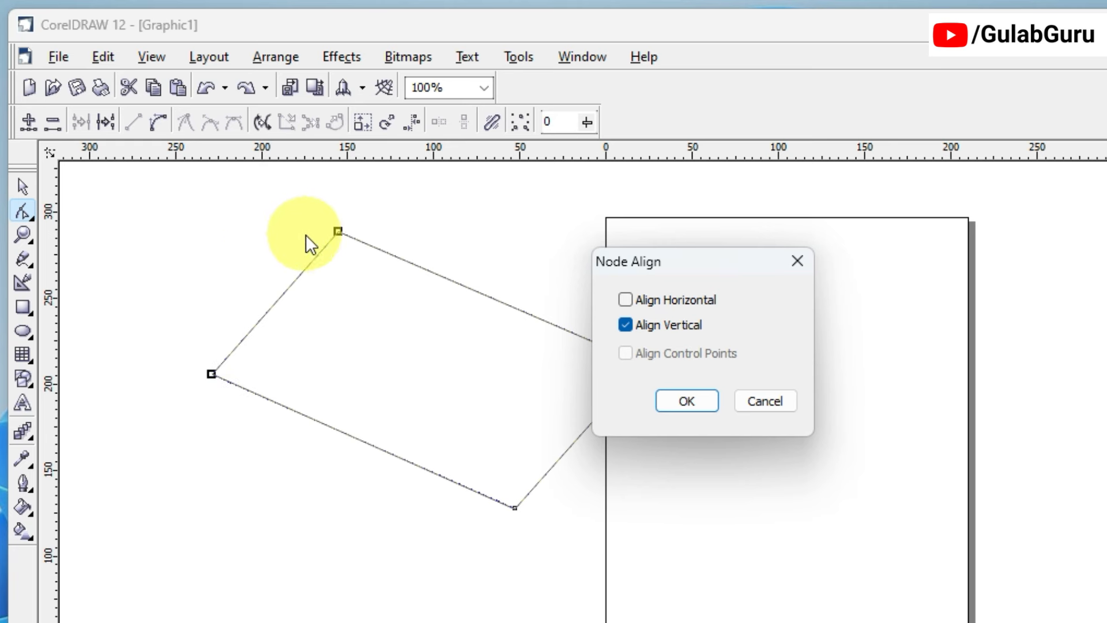
pyautogui.click(688, 399)
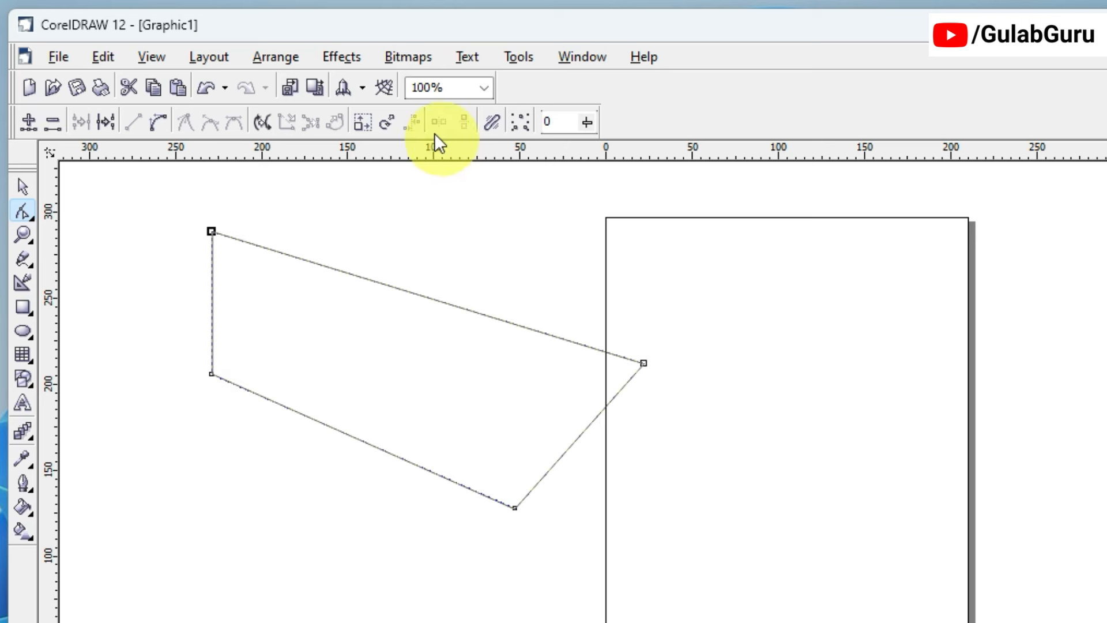
# Step: Align the outline's two left-hand nodes with only Align Horizontal enabled, and undo that alignment
pyautogui.moveTo(147, 206); pyautogui.dragTo(289, 450)
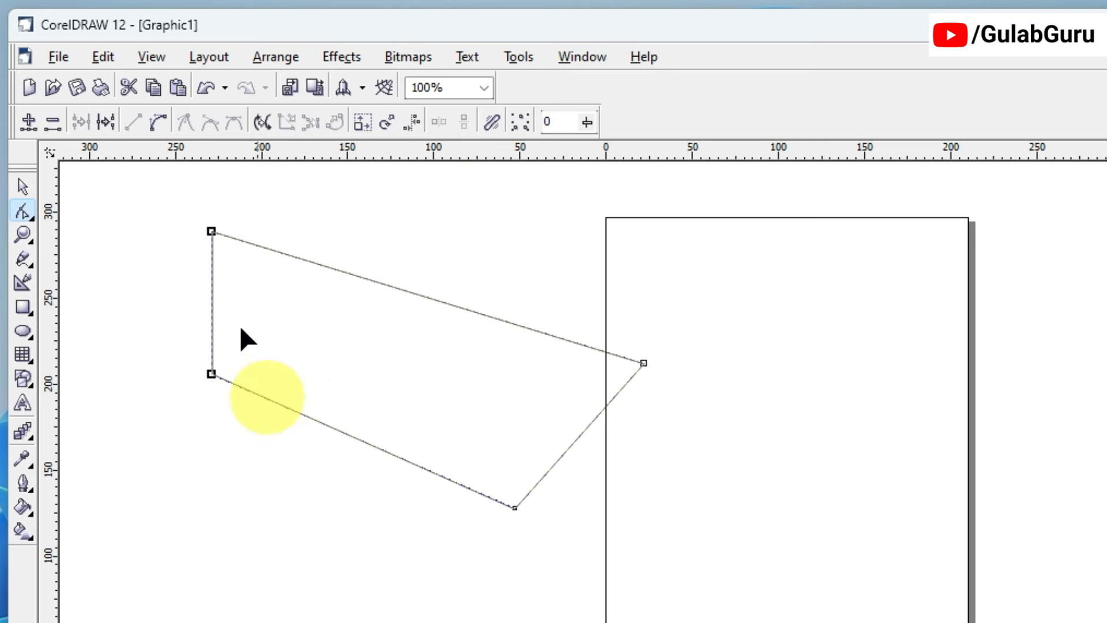
pyautogui.click(434, 120)
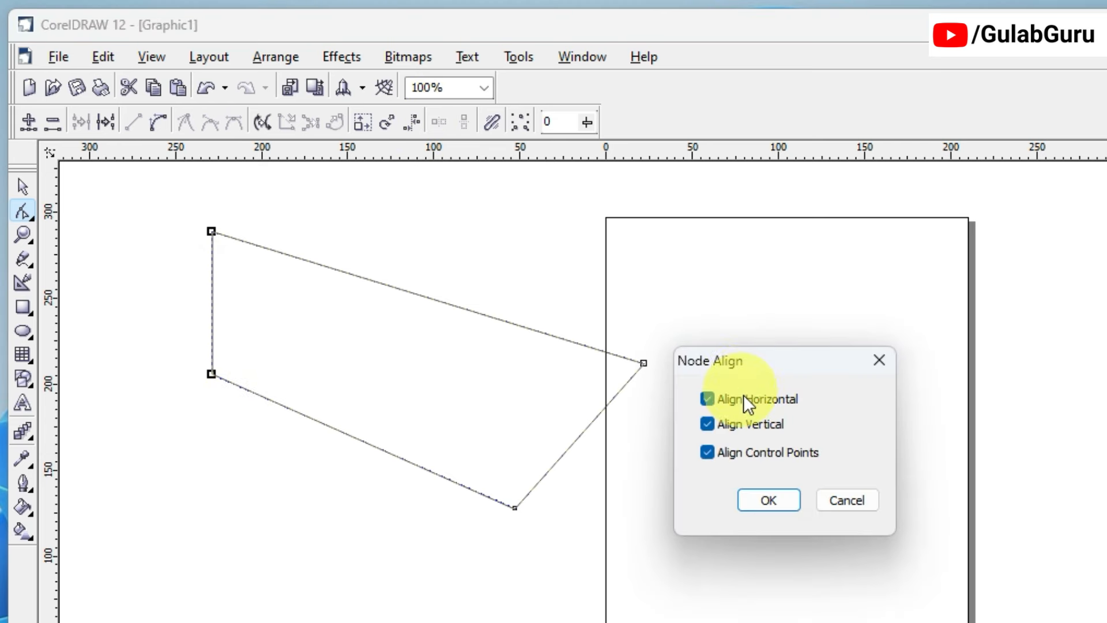
pyautogui.moveTo(739, 344); pyautogui.dragTo(586, 244)
pyautogui.click(544, 299)
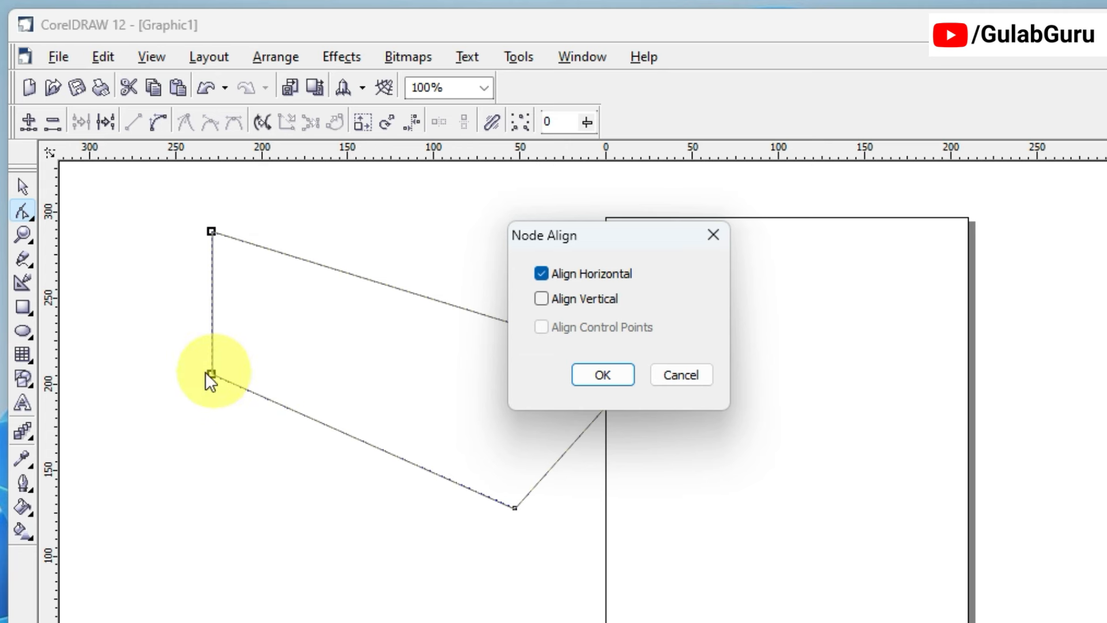
pyautogui.click(602, 375)
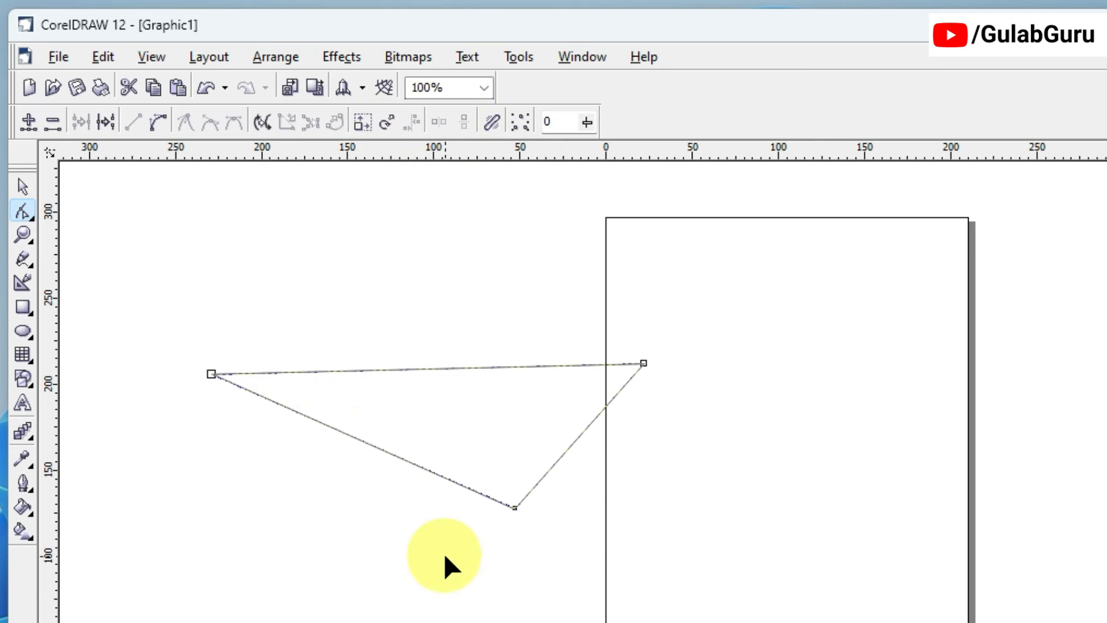
pyautogui.hotkey('ctrl', 'z')
# Step: Align the two left-hand nodes with Align Horizontal, Align Vertical and Align Control Points all enabled
pyautogui.moveTo(156, 202); pyautogui.dragTo(298, 455)
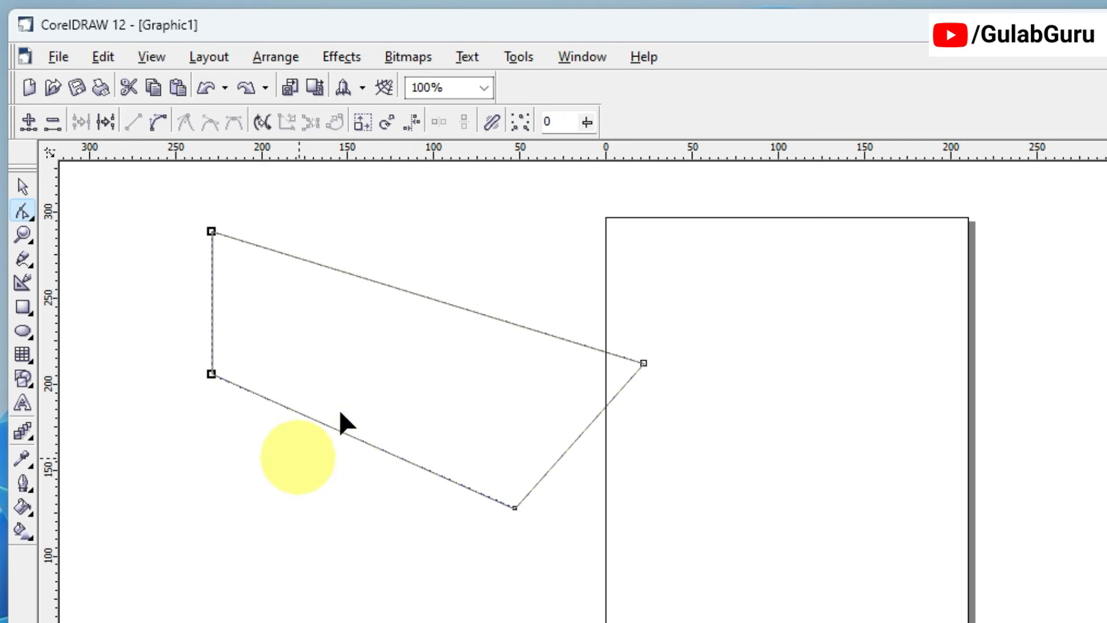
pyautogui.click(413, 121)
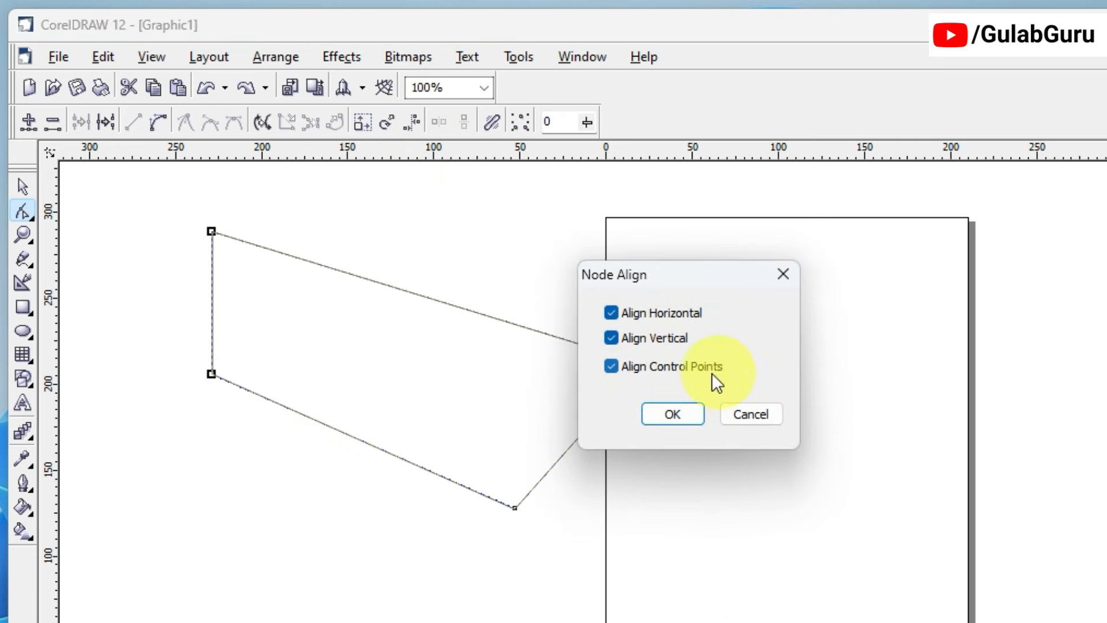
pyautogui.click(667, 414)
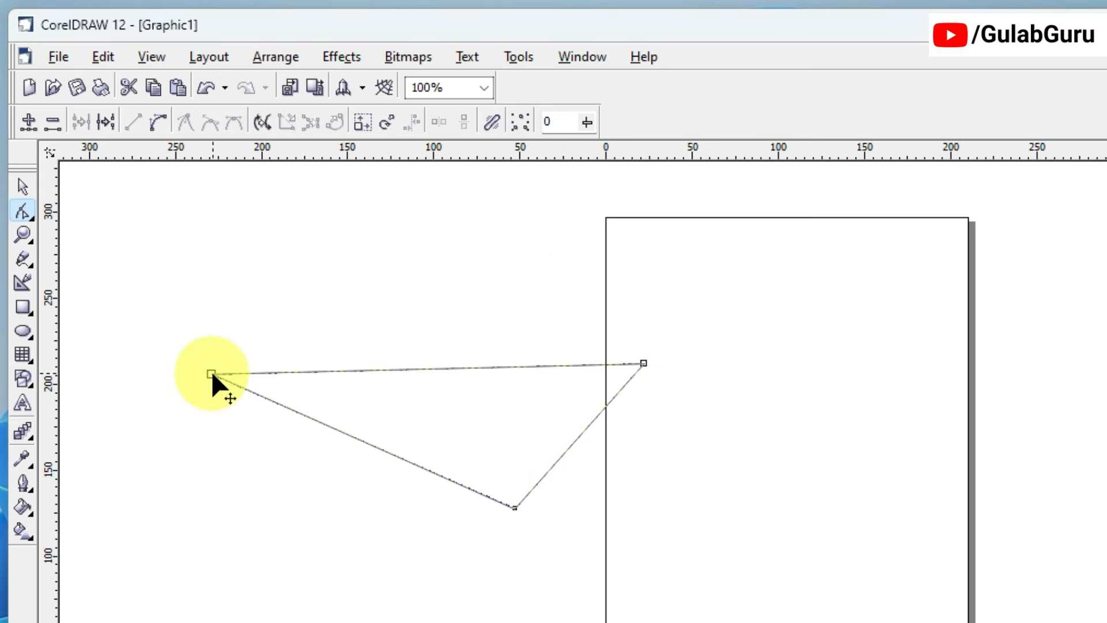
# Step: Separate the two overlapping left-hand nodes by moving one straight up, undoing a first move downward
pyautogui.moveTo(211, 374); pyautogui.dragTo(203, 411)
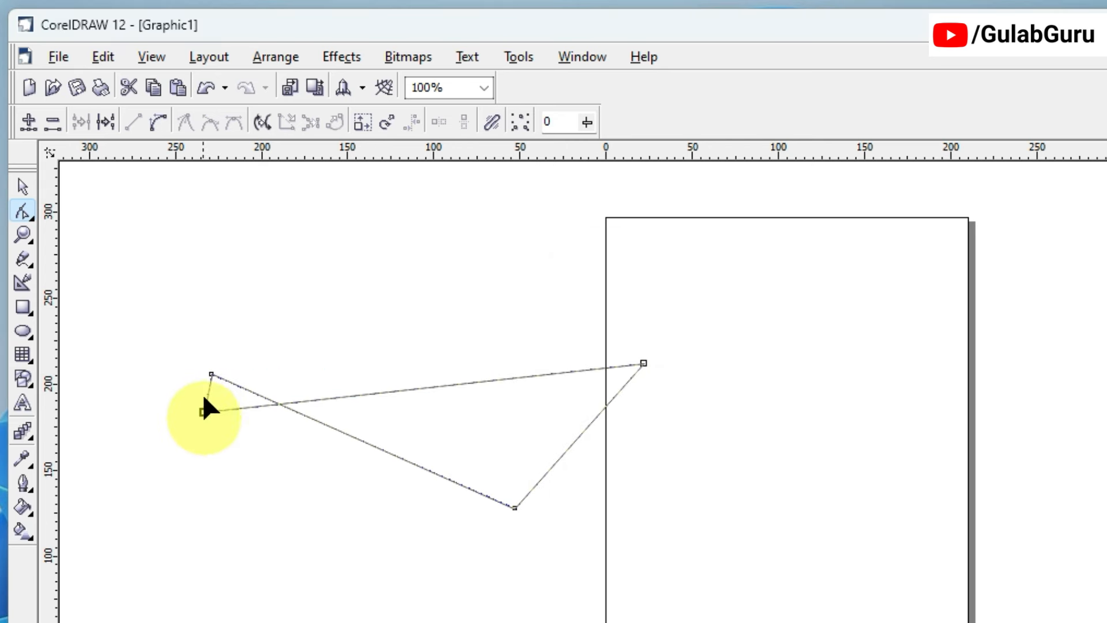
pyautogui.hotkey('ctrl', 'z')
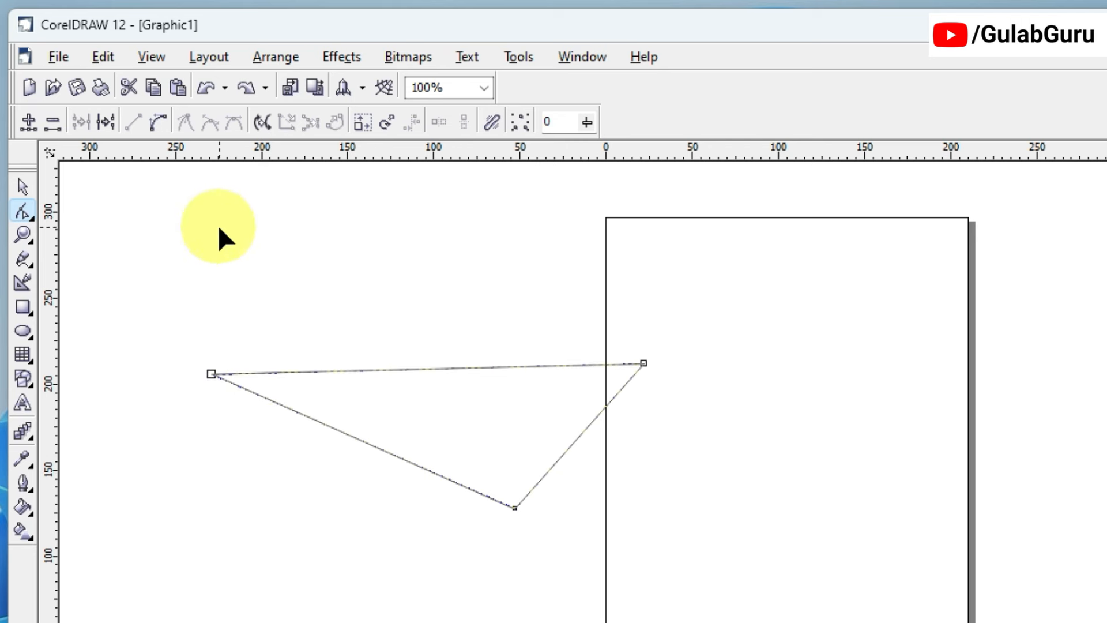
pyautogui.moveTo(211, 374); pyautogui.dragTo(211, 335)
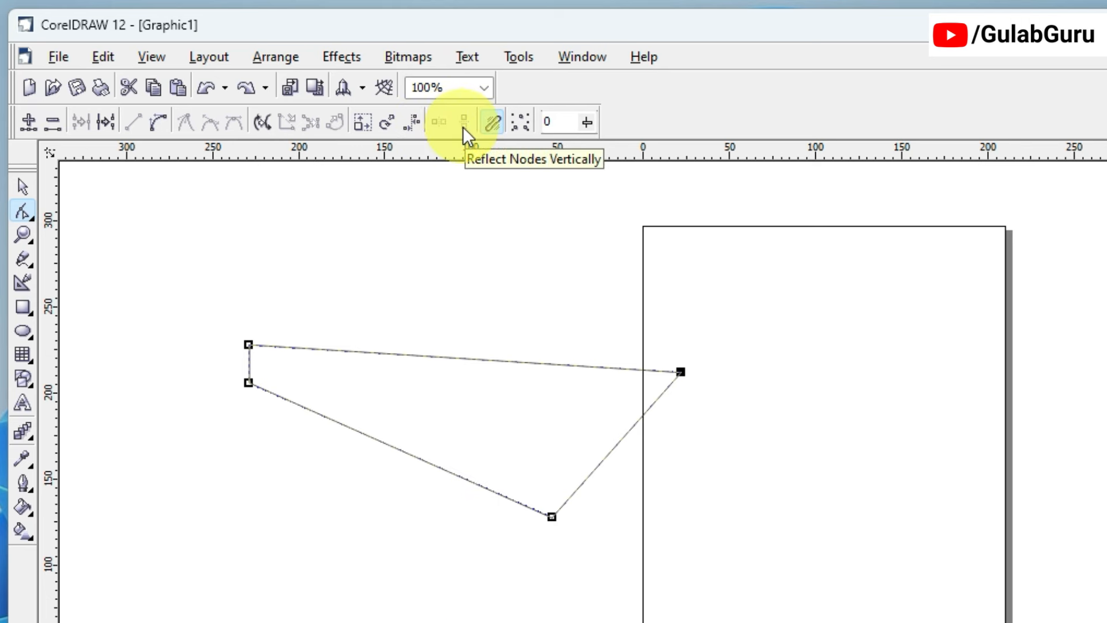
# Step: With Elastic Mode on and all nodes selected, pull the outline's right corner inward off the page and its bottom corner slightly down
pyautogui.click(493, 132)
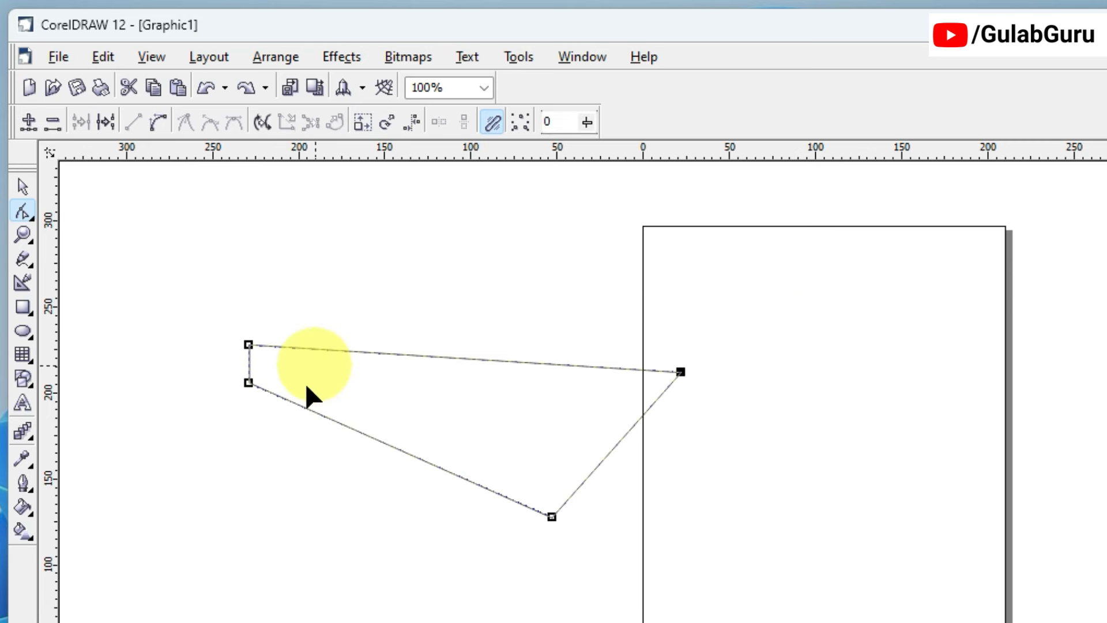
pyautogui.click(493, 123)
pyautogui.click(493, 123)
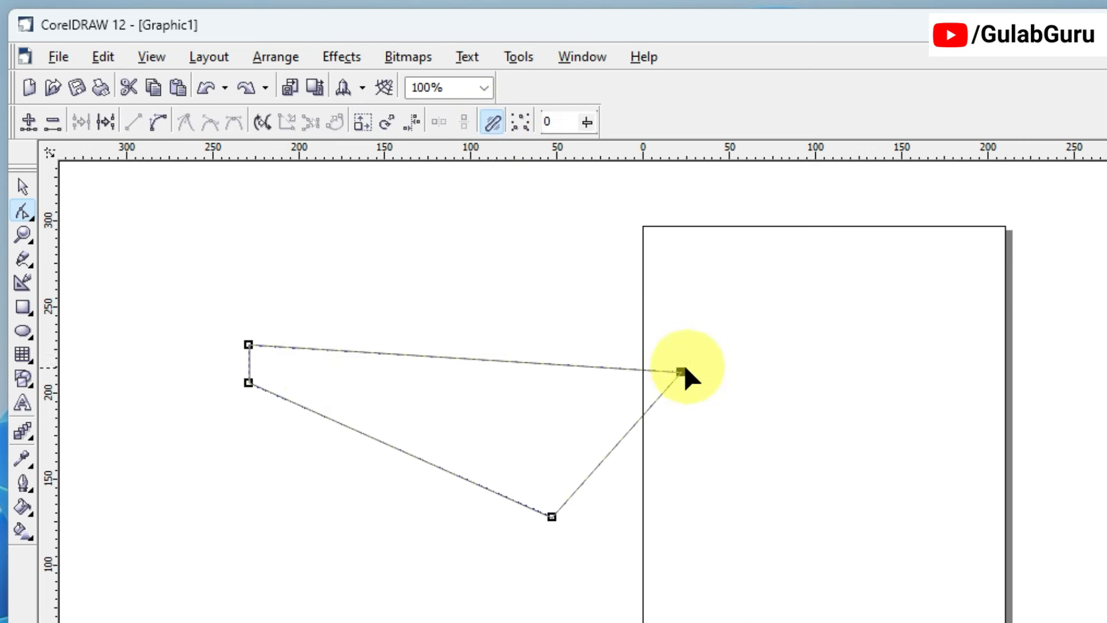
pyautogui.moveTo(681, 372); pyautogui.dragTo(547, 324)
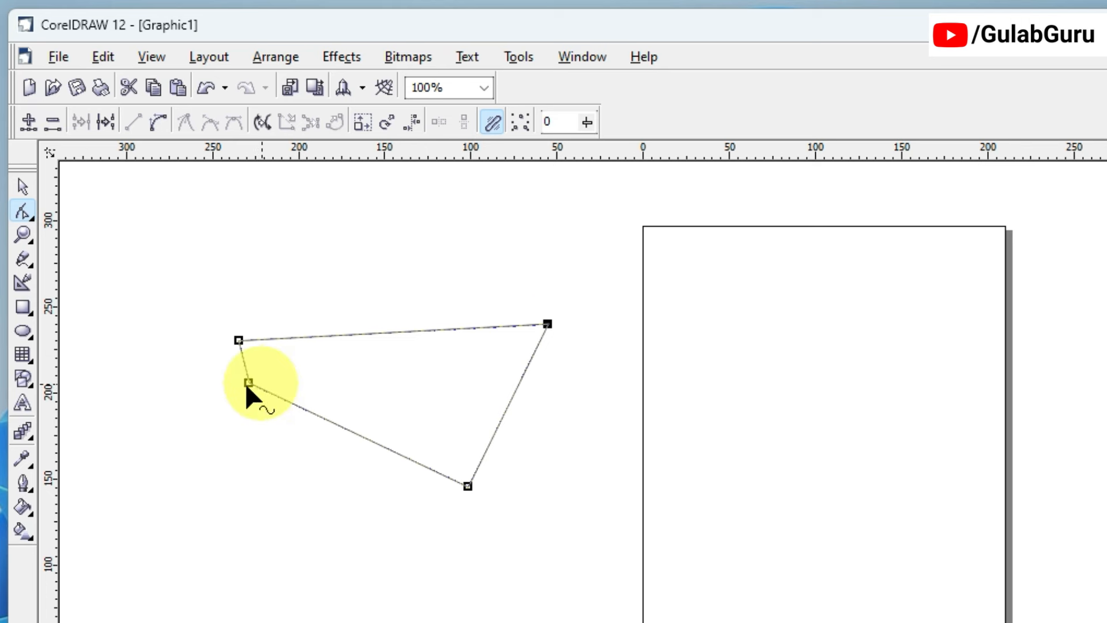
pyautogui.moveTo(468, 487)
pyautogui.mouseDown()
pyautogui.moveTo(452, 450)
pyautogui.moveTo(377, 388)
pyautogui.moveTo(433, 476)
pyautogui.moveTo(552, 532)
pyautogui.moveTo(321, 445)
pyautogui.moveTo(470, 503)
pyautogui.mouseUp()
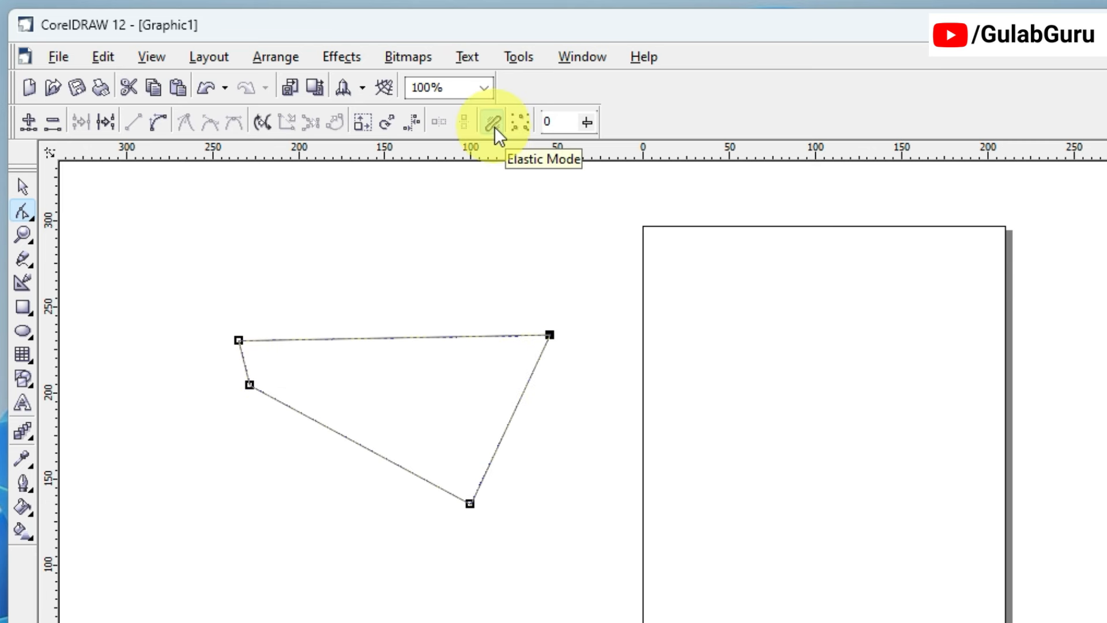
# Step: Select all four nodes of the outline and round its straight sides with Curve Smoothness
pyautogui.click(561, 239)
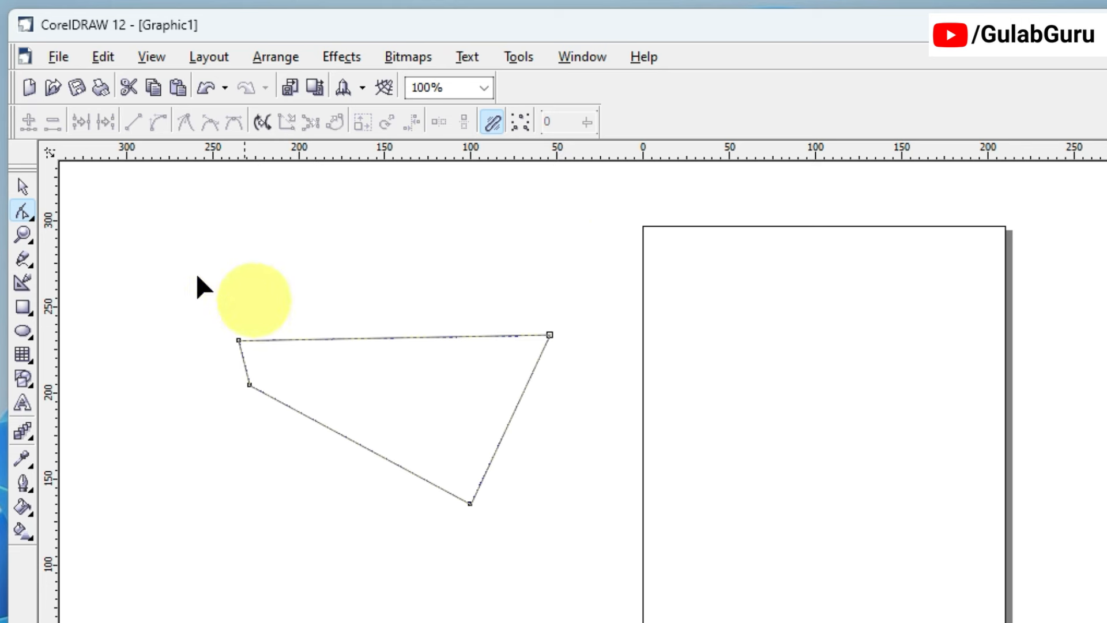
pyautogui.moveTo(173, 276); pyautogui.dragTo(637, 583)
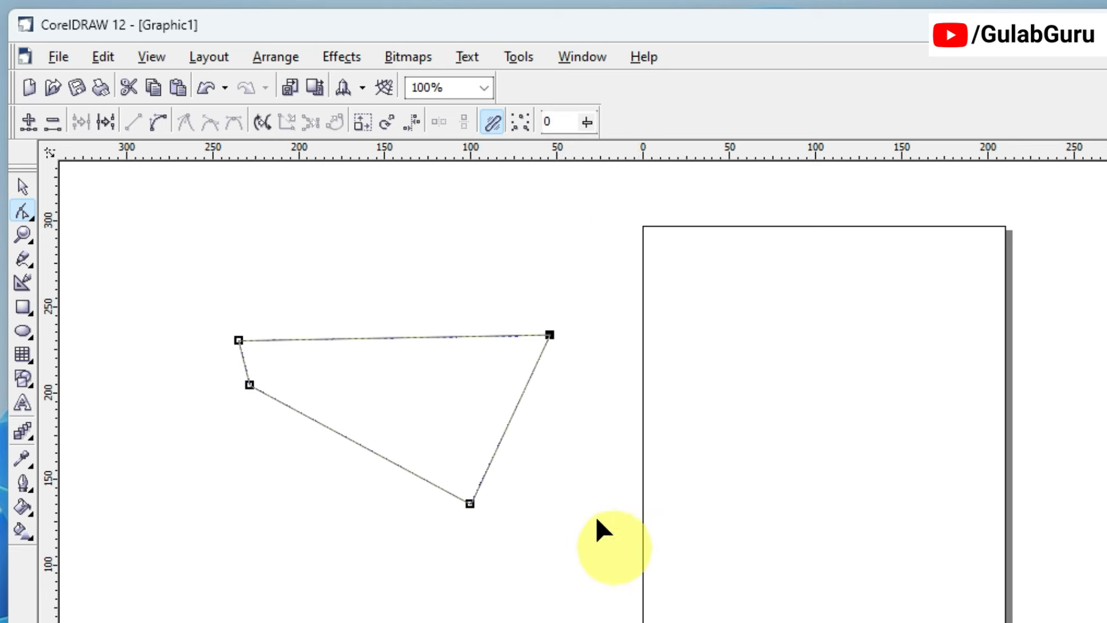
pyautogui.click(566, 323)
pyautogui.click(520, 122)
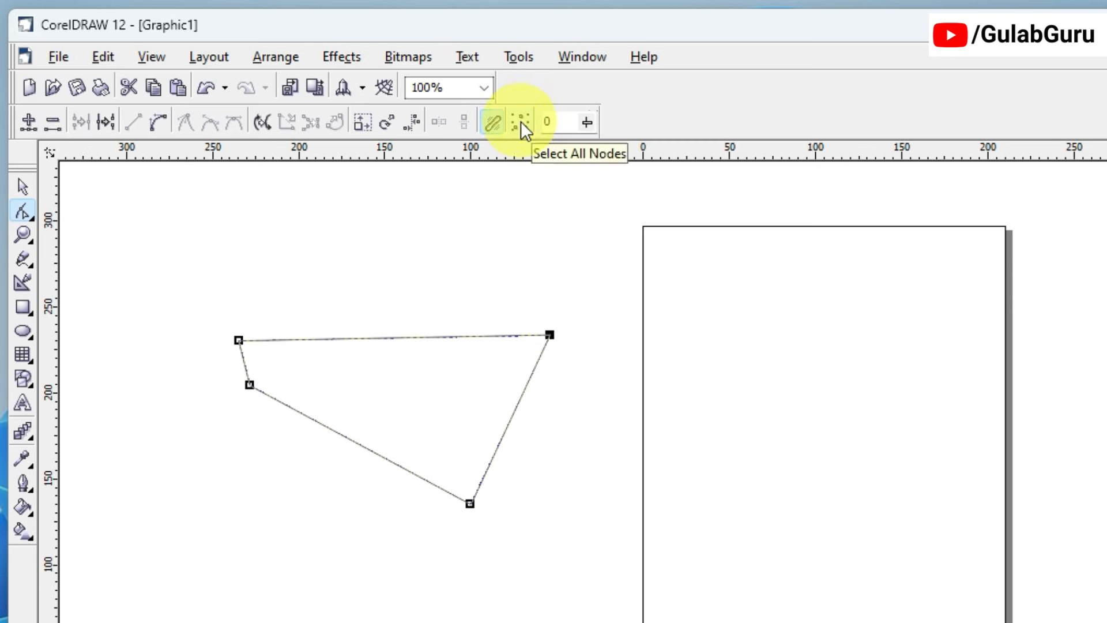
pyautogui.click(586, 122)
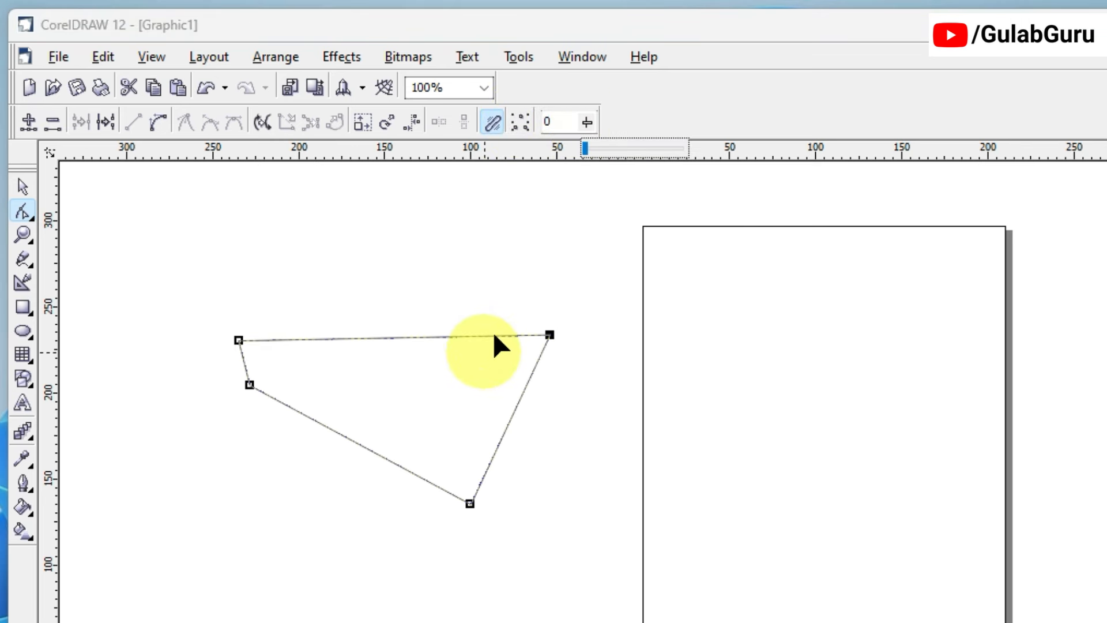
pyautogui.moveTo(586, 148); pyautogui.dragTo(664, 190)
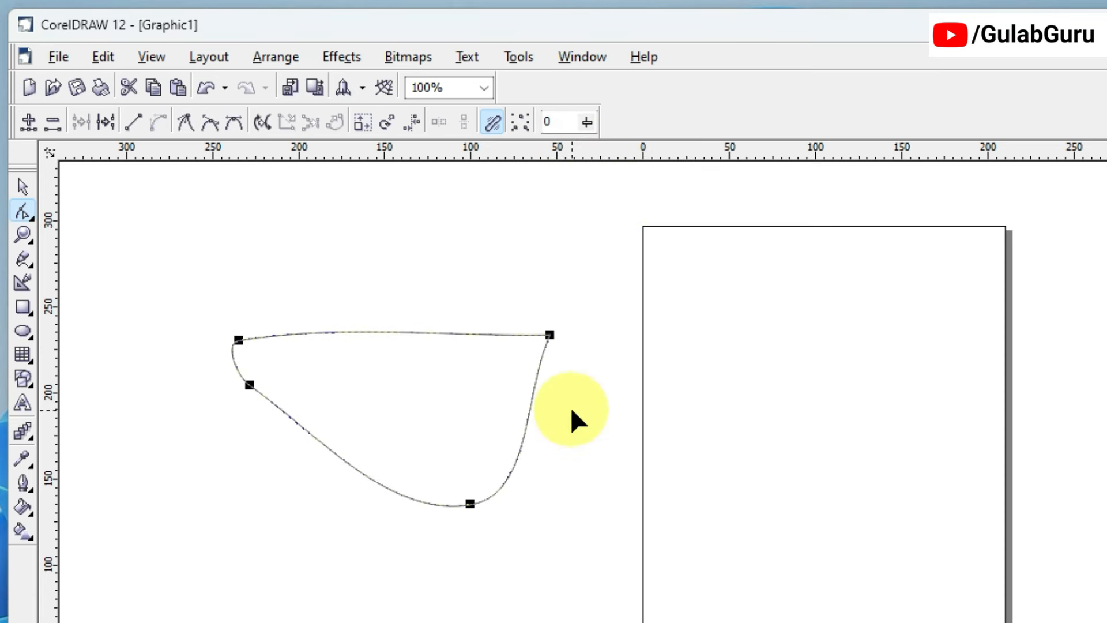
# Step: Delete the rounded outline and draw a 75 mm square in the empty area to the upper left of the page
pyautogui.press('Delete')
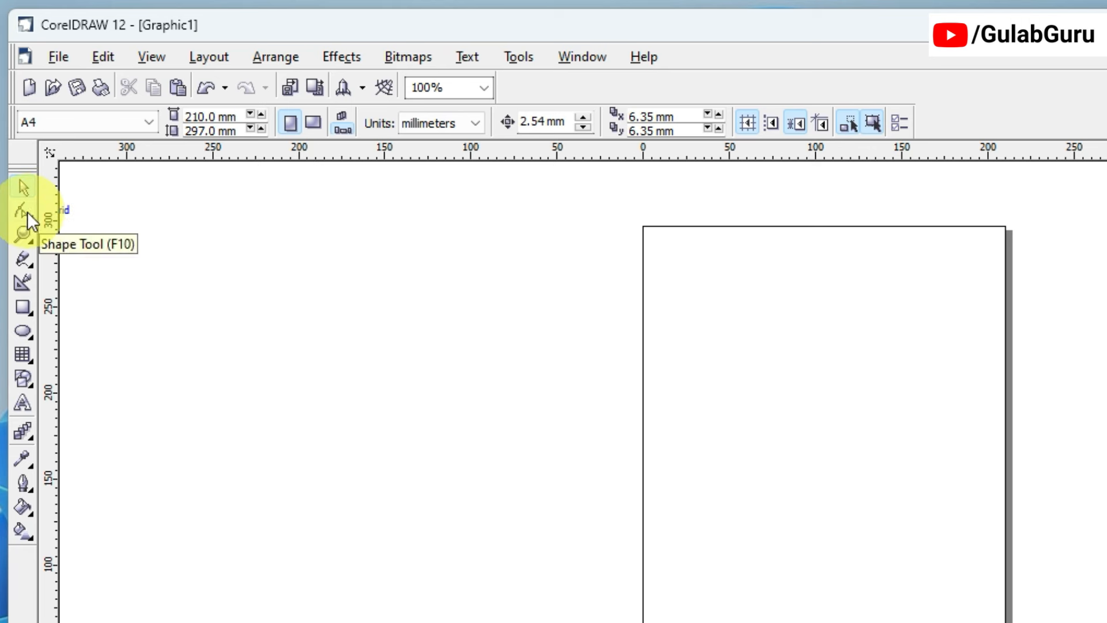
pyautogui.click(21, 310)
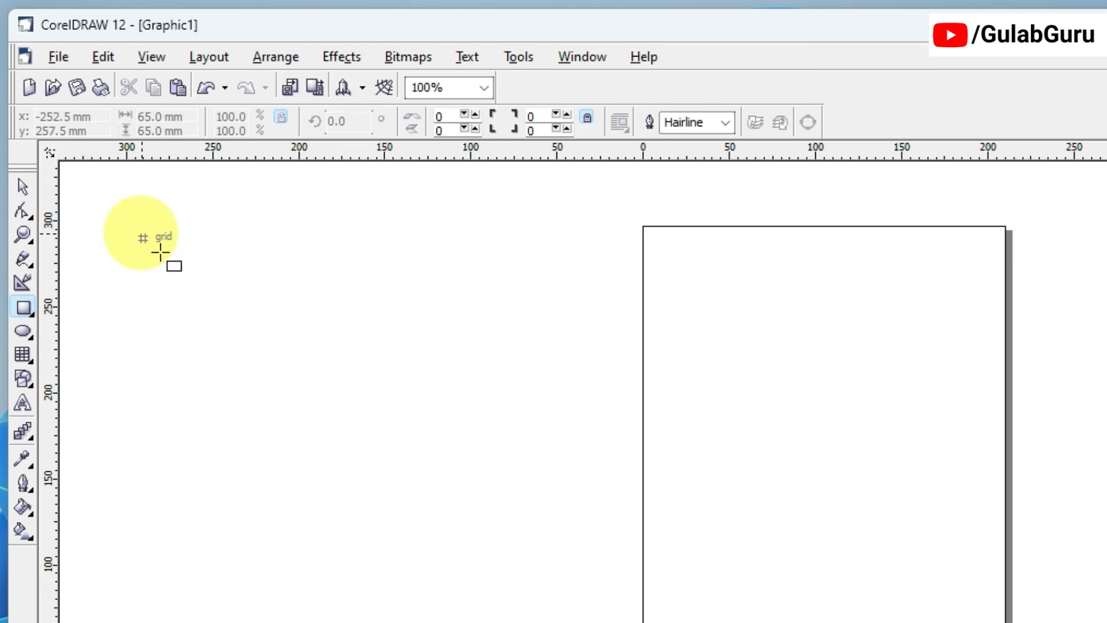
pyautogui.moveTo(143, 239); pyautogui.dragTo(273, 368)
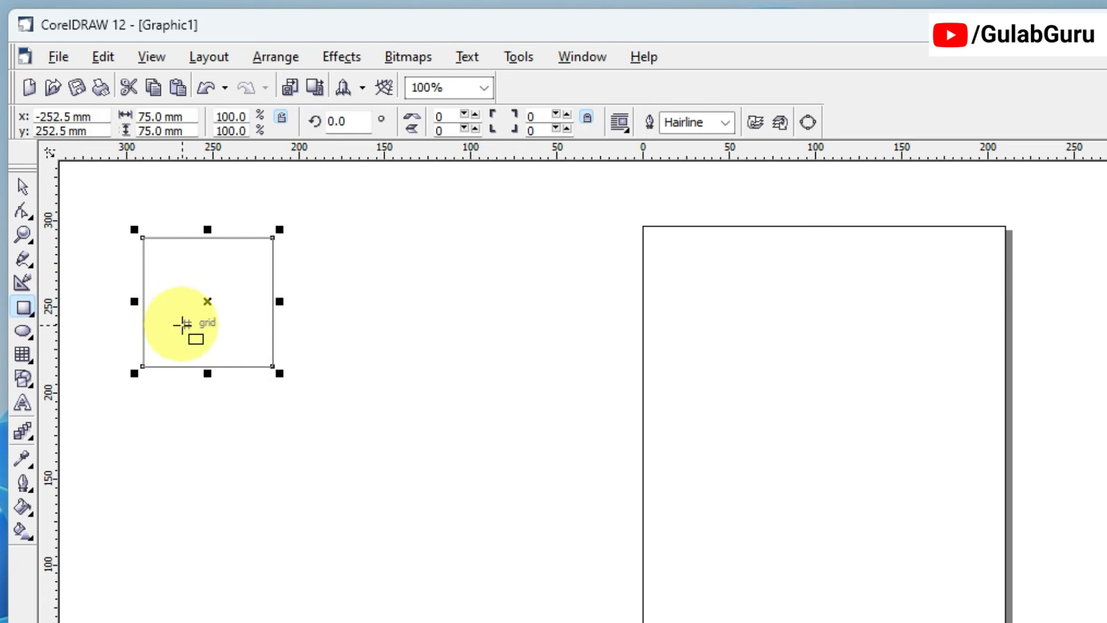
# Step: Convert the square to curves, change all of its line segments to curve segments, and deselect its nodes
pyautogui.click(24, 216)
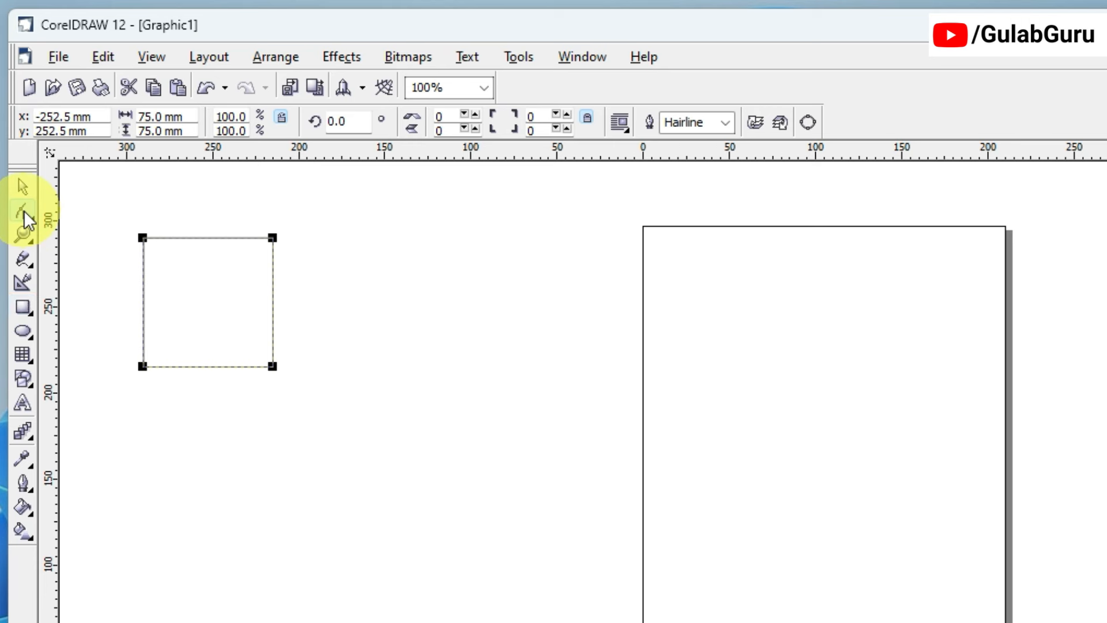
pyautogui.click(809, 121)
pyautogui.moveTo(101, 210); pyautogui.dragTo(298, 398)
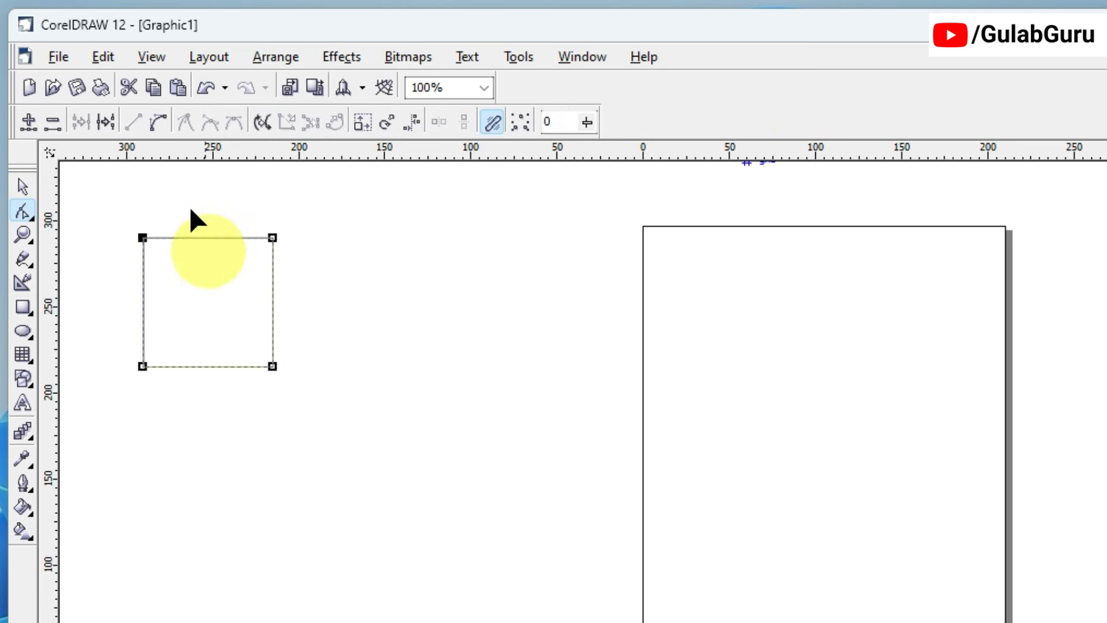
pyautogui.click(158, 121)
pyautogui.click(371, 331)
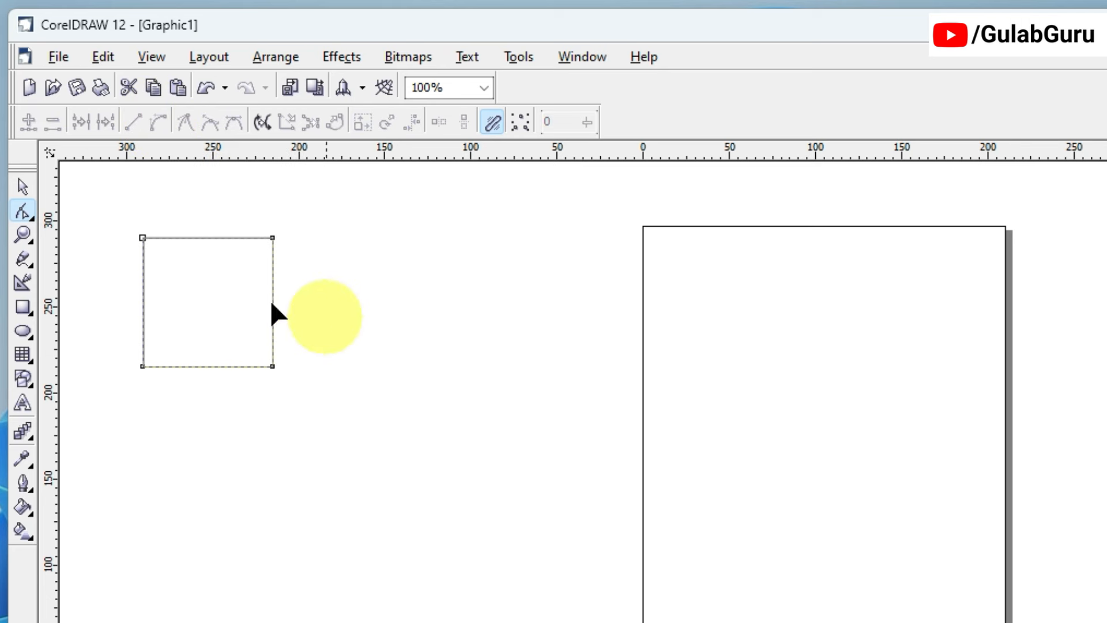
# Step: Rotate the square's upper-left node half a turn with Rotate and Skew Nodes, and move it onto the lower-right corner
pyautogui.click(143, 238)
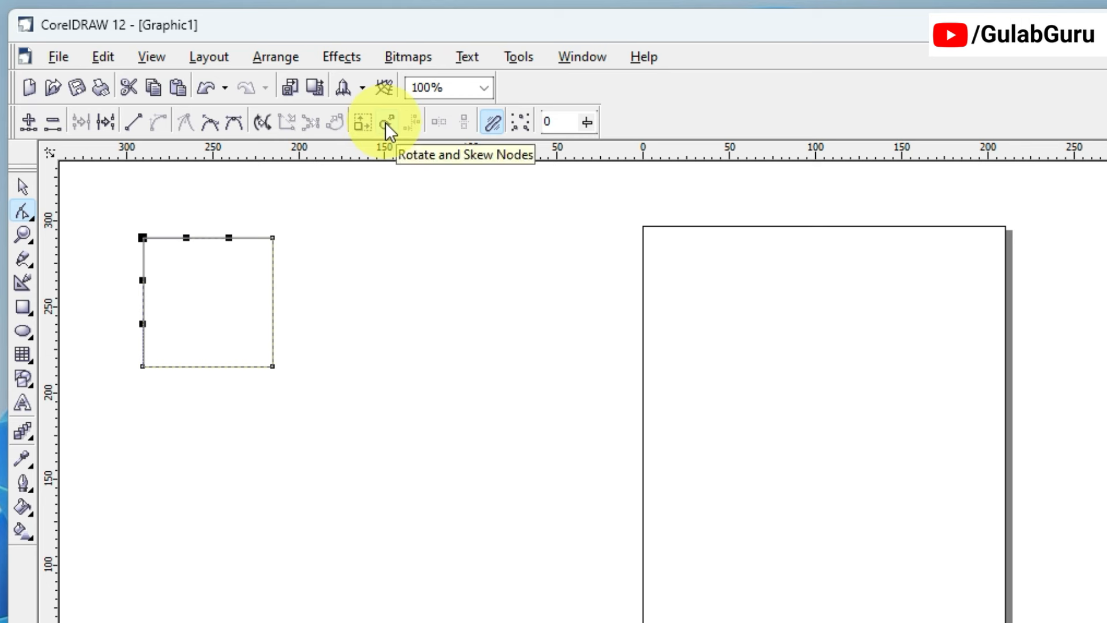
pyautogui.click(386, 123)
pyautogui.click(134, 229)
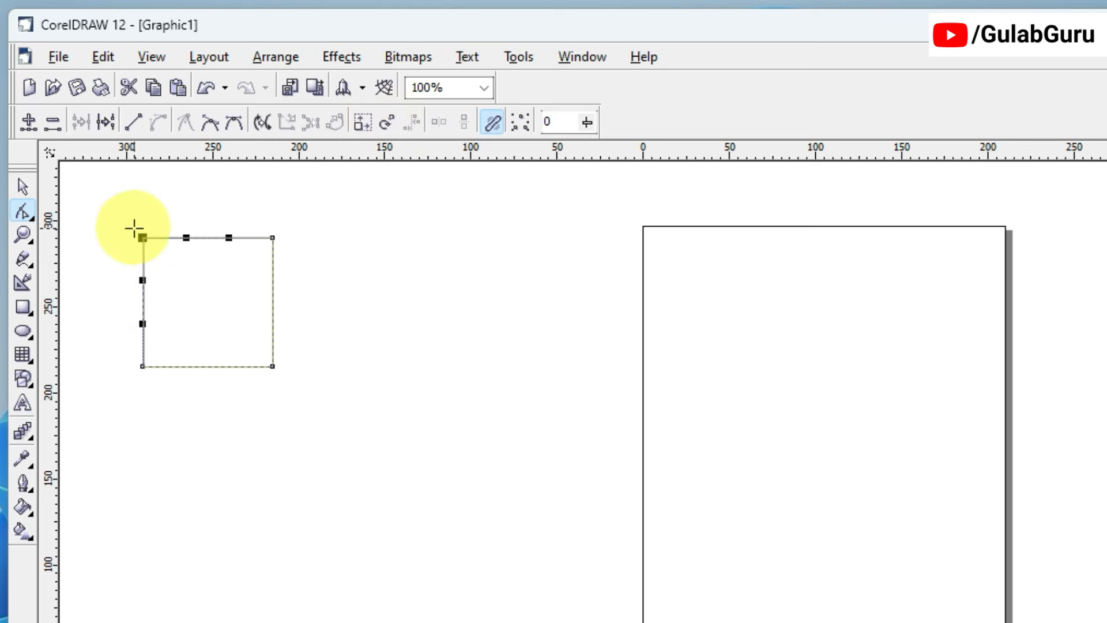
pyautogui.moveTo(134, 229)
pyautogui.mouseDown()
pyautogui.moveTo(246, 253)
pyautogui.moveTo(240, 353)
pyautogui.moveTo(249, 344)
pyautogui.mouseUp()
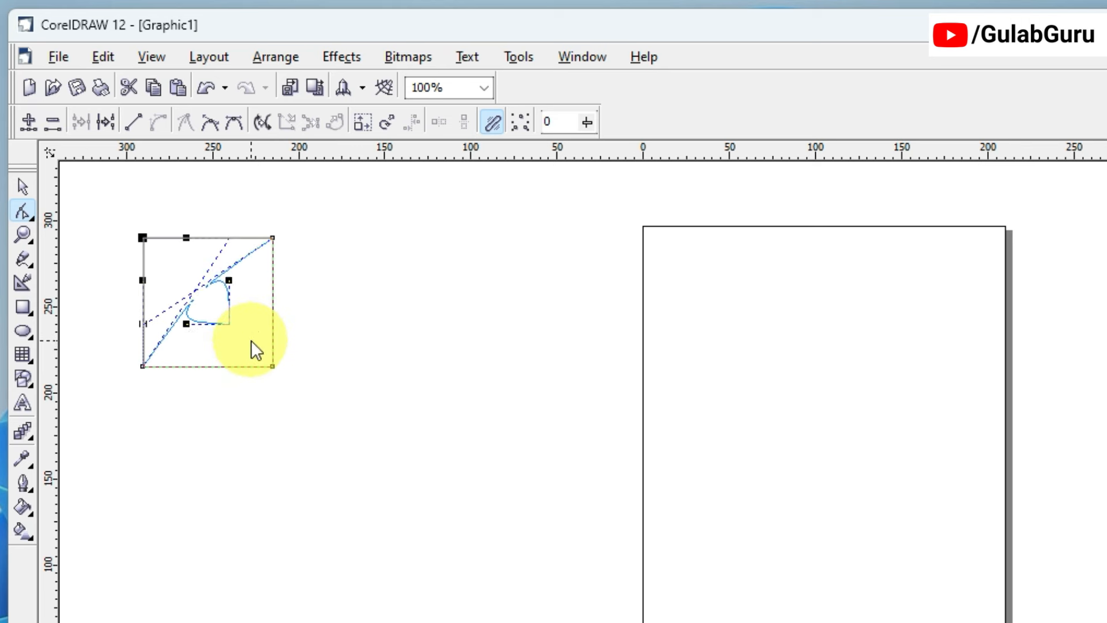
pyautogui.click(355, 330)
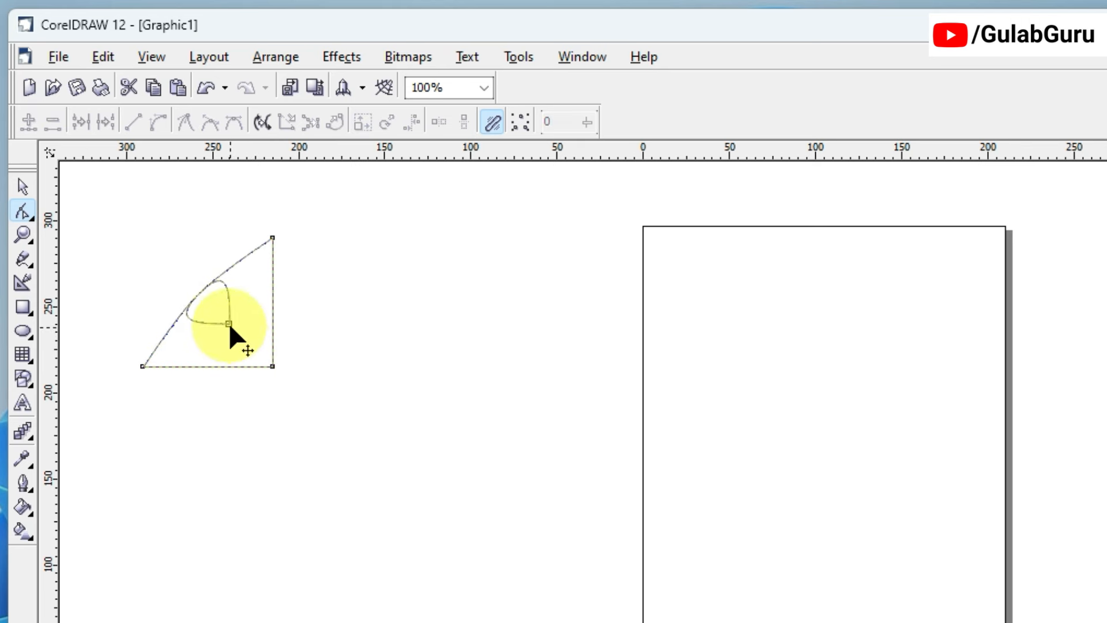
pyautogui.moveTo(230, 325); pyautogui.dragTo(271, 367)
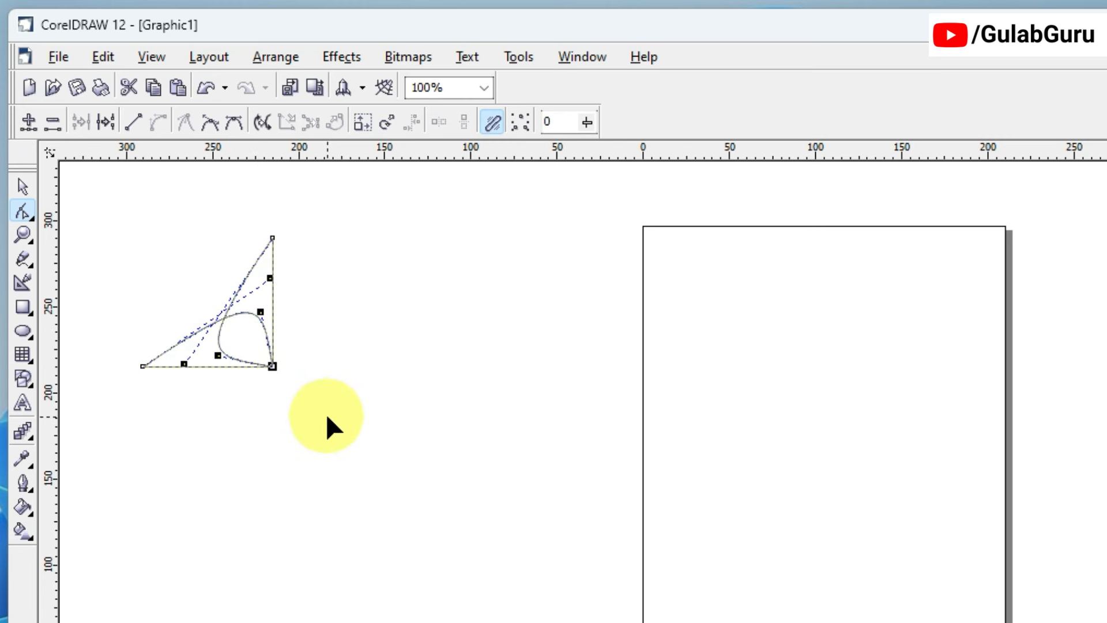
# Step: Mirror a copy of the reshaped outline horizontally across its right edge, leaving the original in place
pyautogui.click(22, 187)
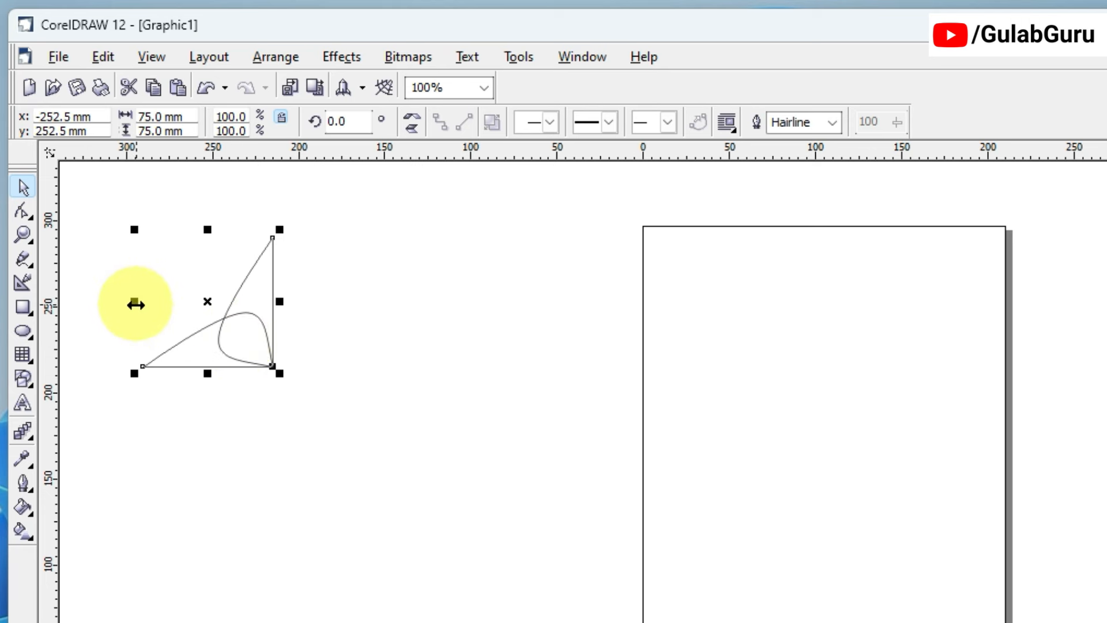
pyautogui.moveTo(136, 304); pyautogui.dragTo(355, 314)
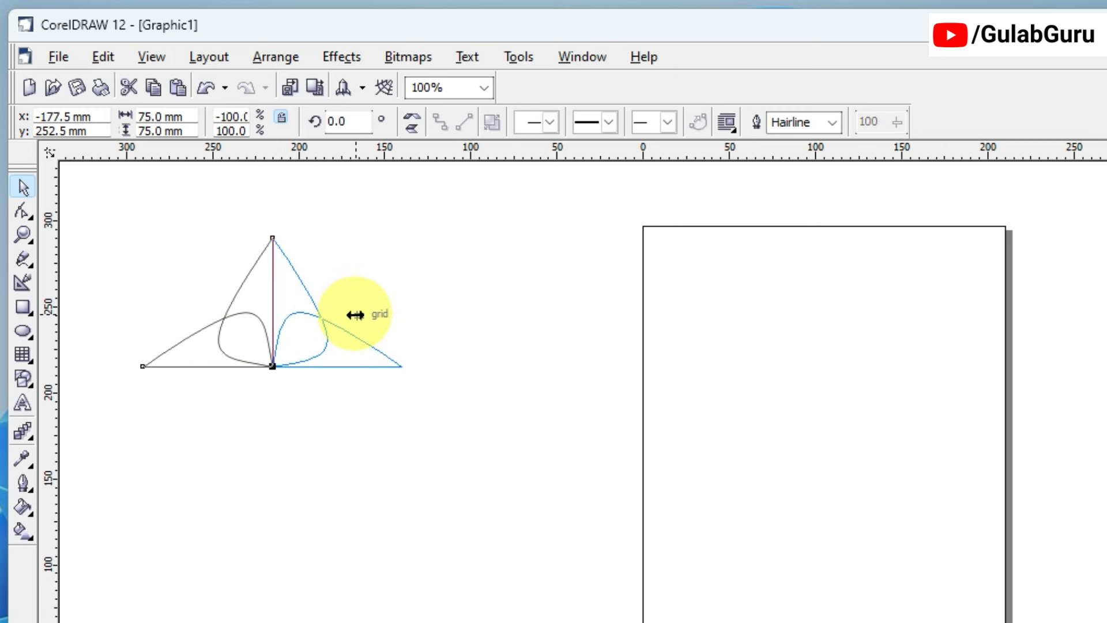
pyautogui.moveTo(355, 314); pyautogui.dragTo(355, 314)
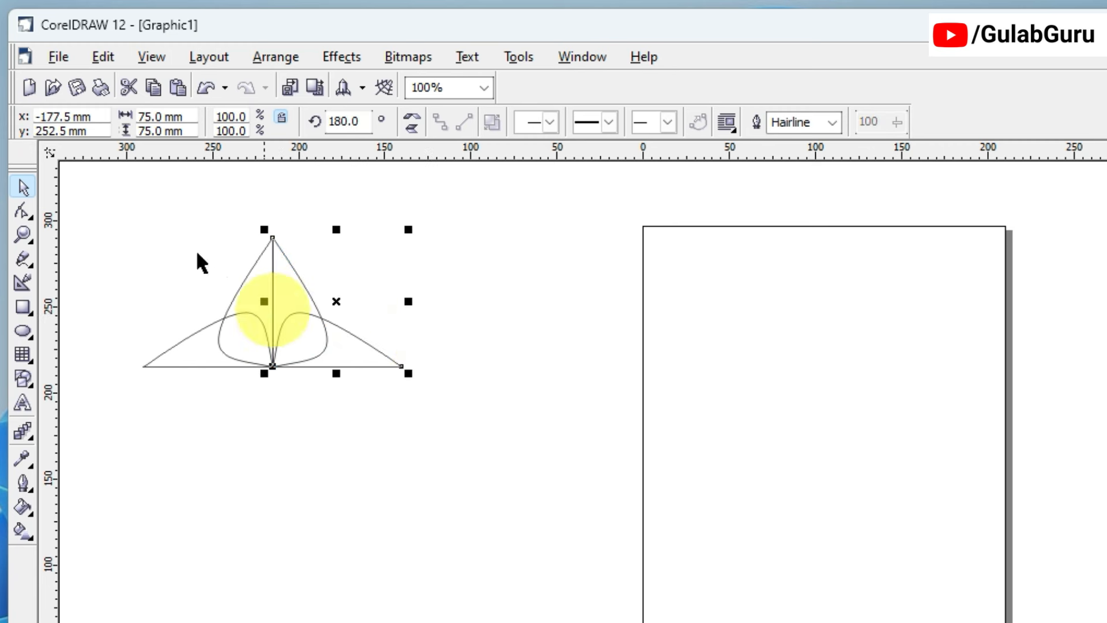
# Step: Select both mirrored halves and fill them with blue
pyautogui.moveTo(119, 203); pyautogui.dragTo(569, 434)
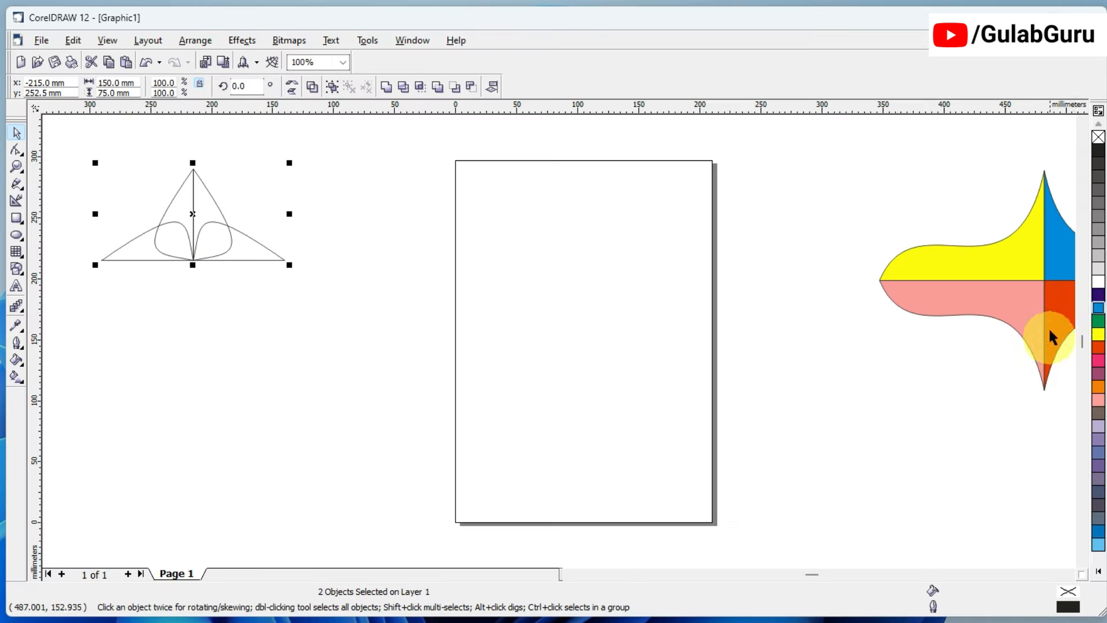
pyautogui.click(1098, 307)
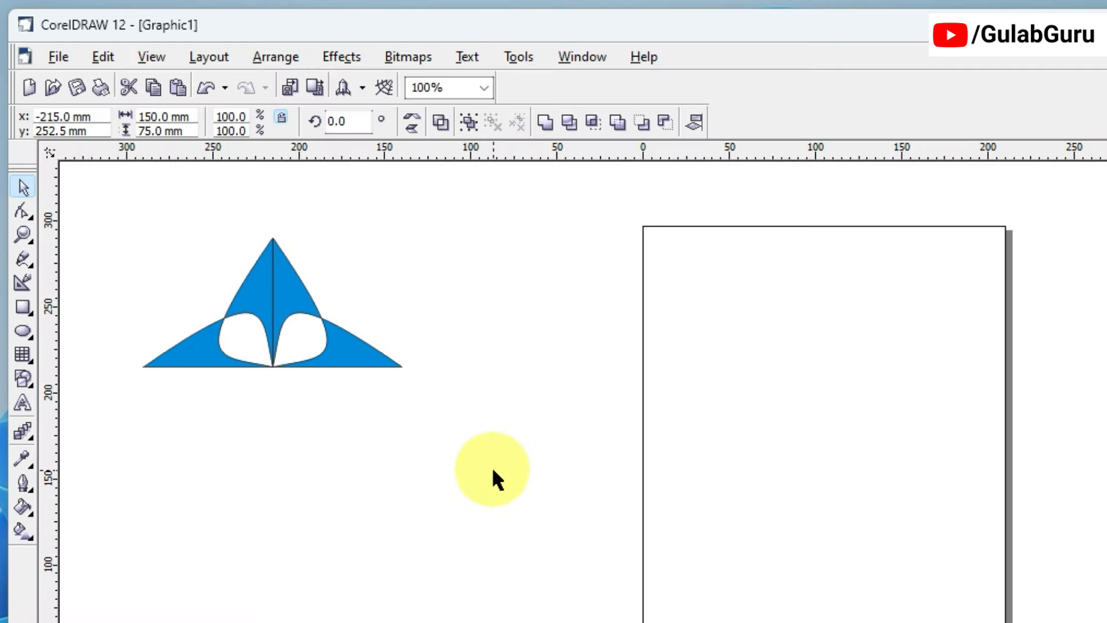
pyautogui.click(350, 334)
# Step: Mirror a copy of the two blue halves vertically below their base line to form a four-pointed star
pyautogui.moveTo(70, 149); pyautogui.dragTo(285, 266)
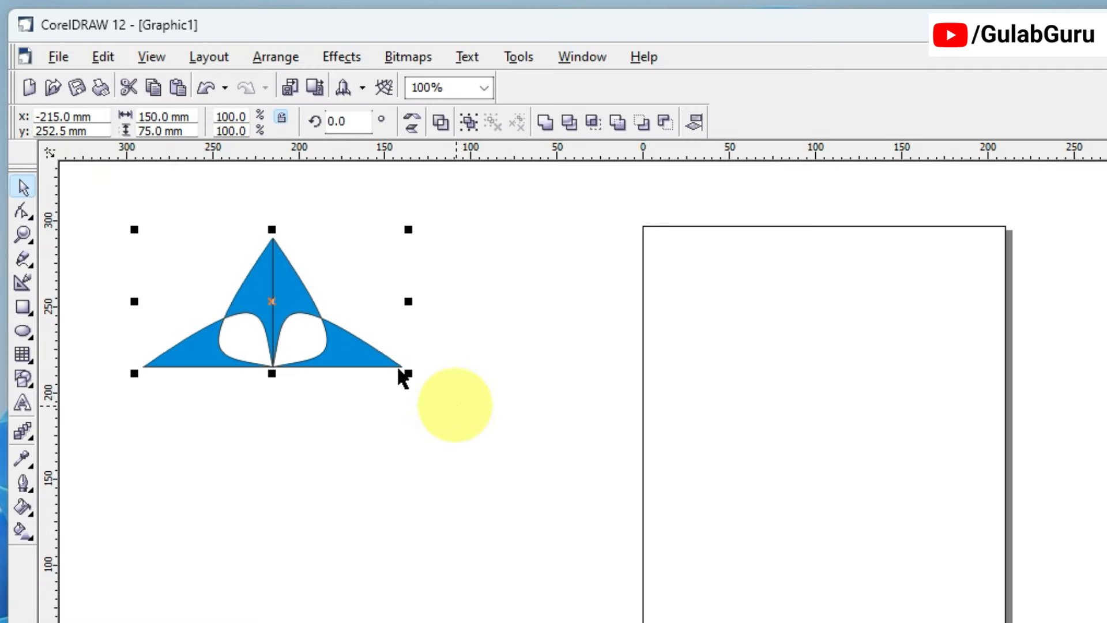
pyautogui.click(277, 234)
pyautogui.moveTo(280, 419); pyautogui.dragTo(280, 431)
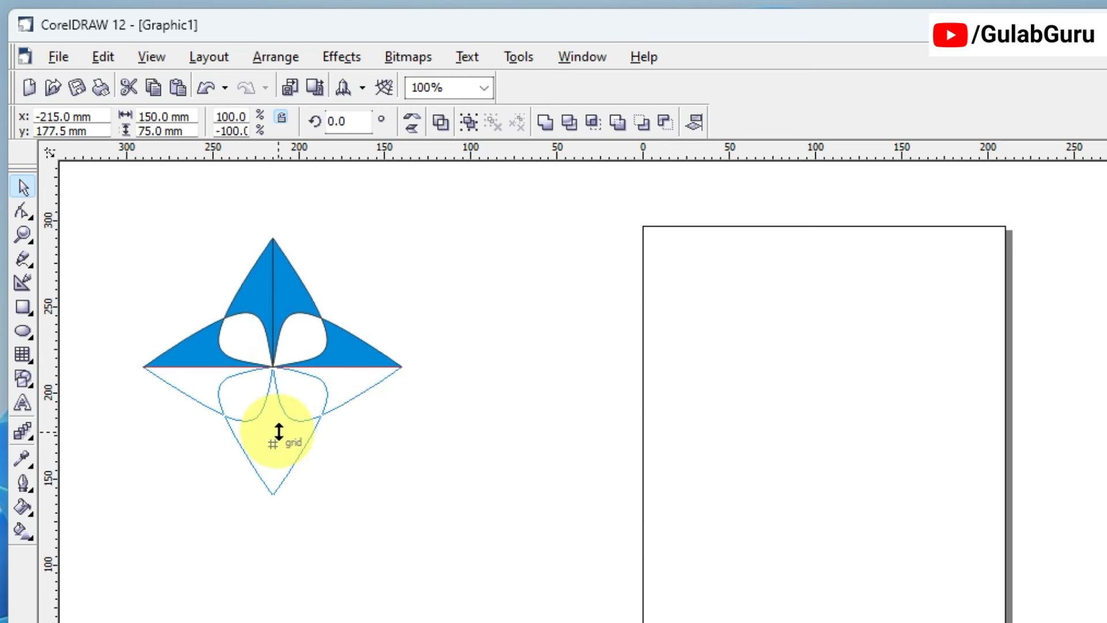
pyautogui.moveTo(279, 431); pyautogui.dragTo(276, 429)
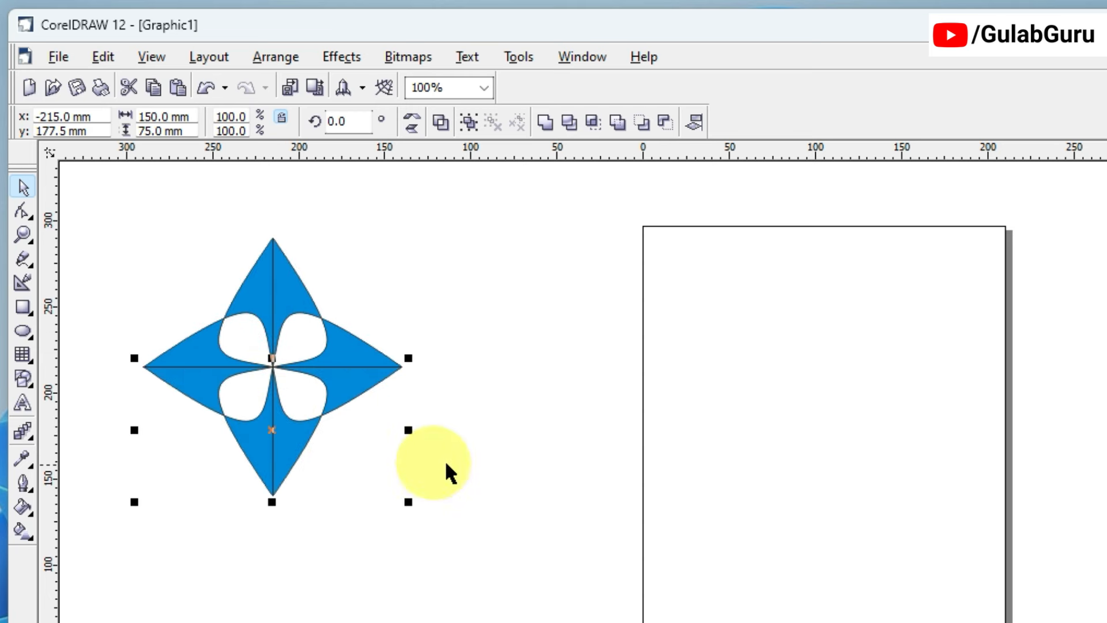
pyautogui.click(479, 454)
pyautogui.moveTo(114, 206); pyautogui.dragTo(445, 512)
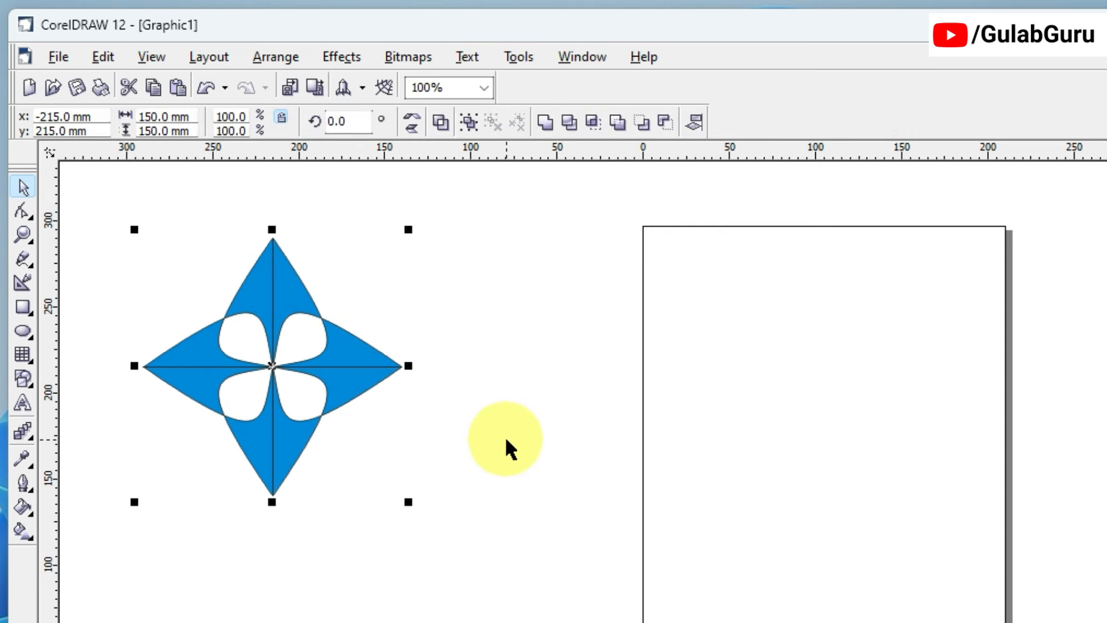
pyautogui.click(506, 441)
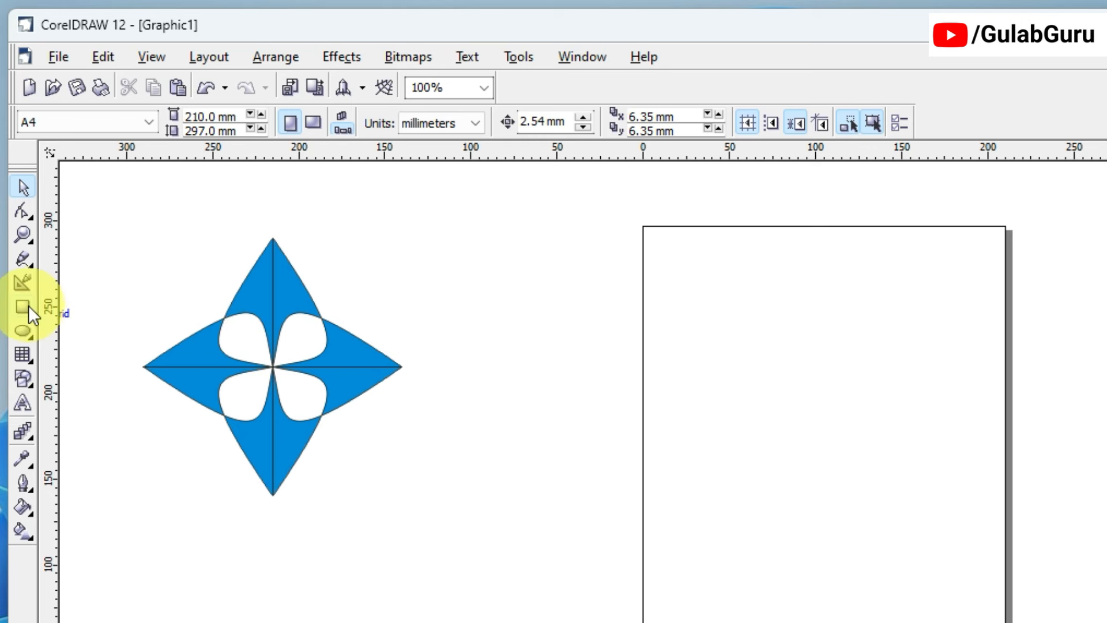
# Step: Select the star's upper-left quarter with the Shape tool and reveal the tools grouped with it
pyautogui.click(22, 212)
pyautogui.click(202, 326)
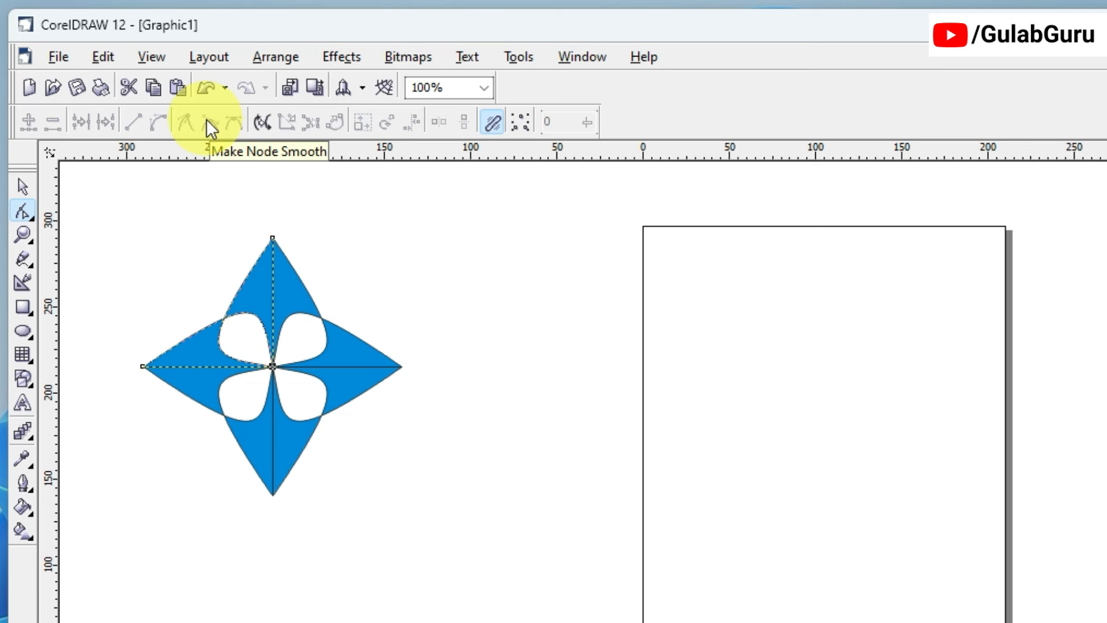
pyautogui.click(33, 216)
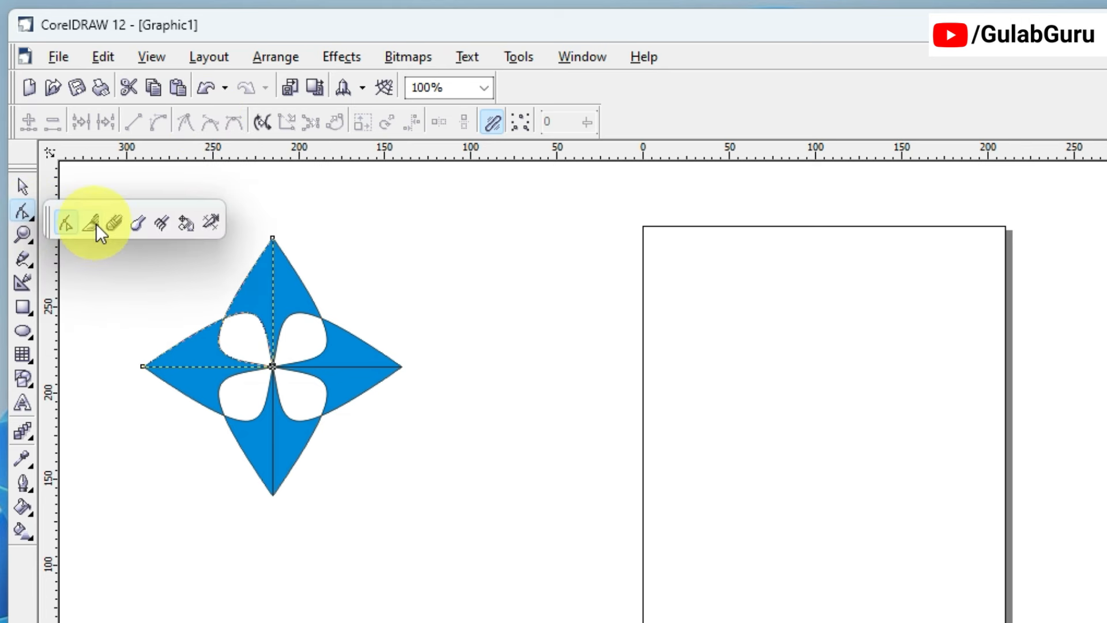